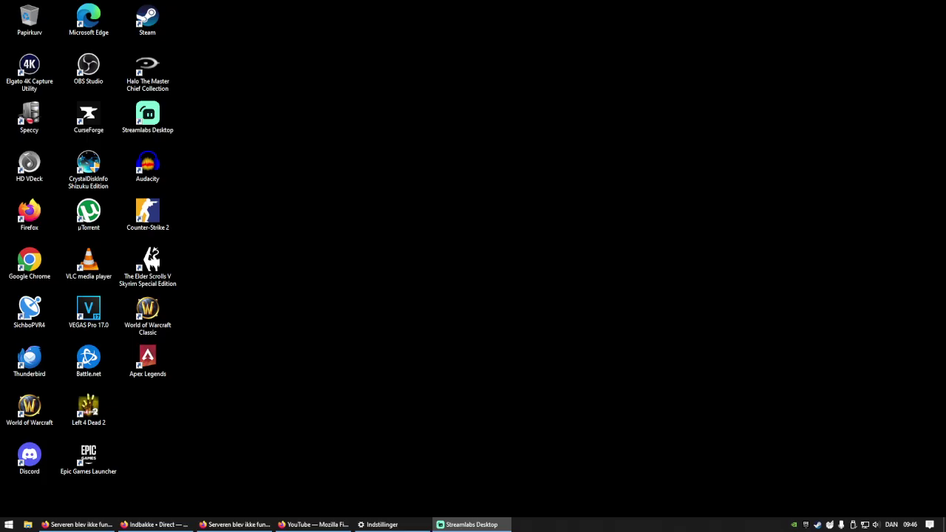
- Open the Steam library and uninstall Apex Legends
right_click(818, 525)
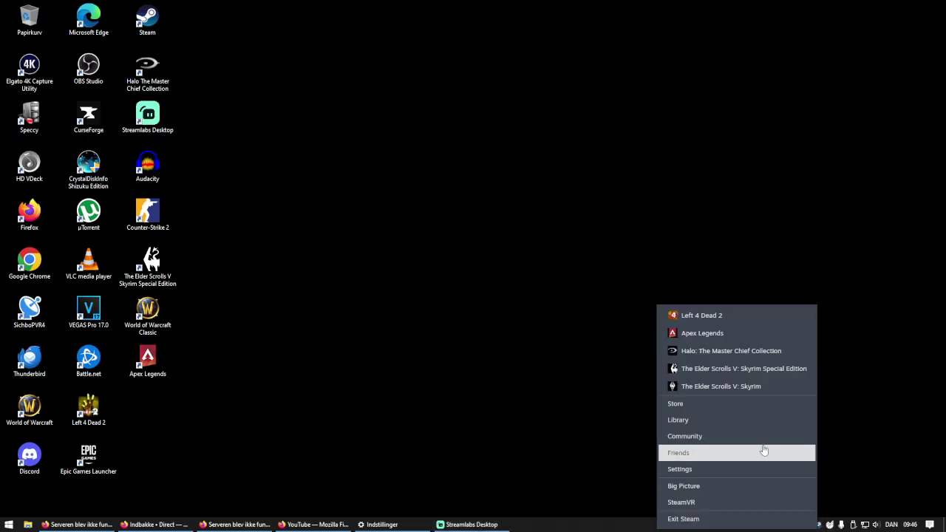
click(740, 420)
mouse_move(171, 80)
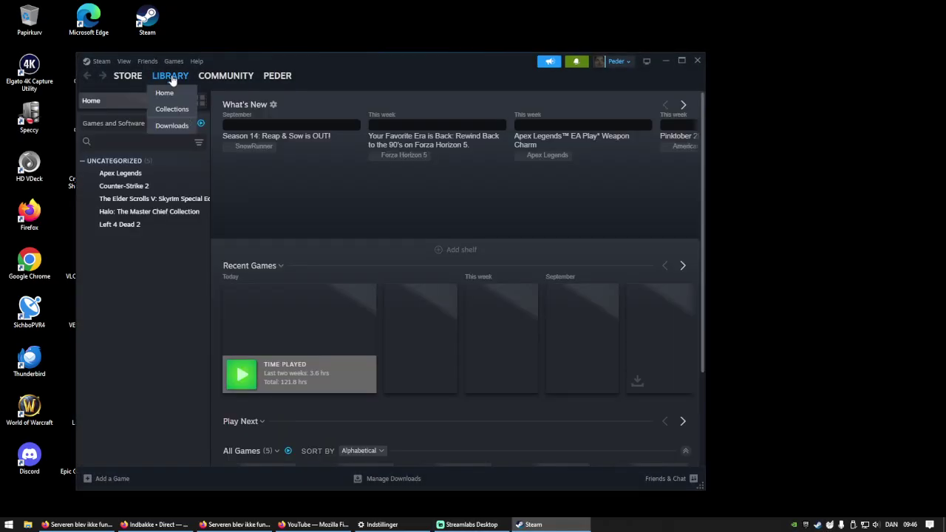
click(122, 173)
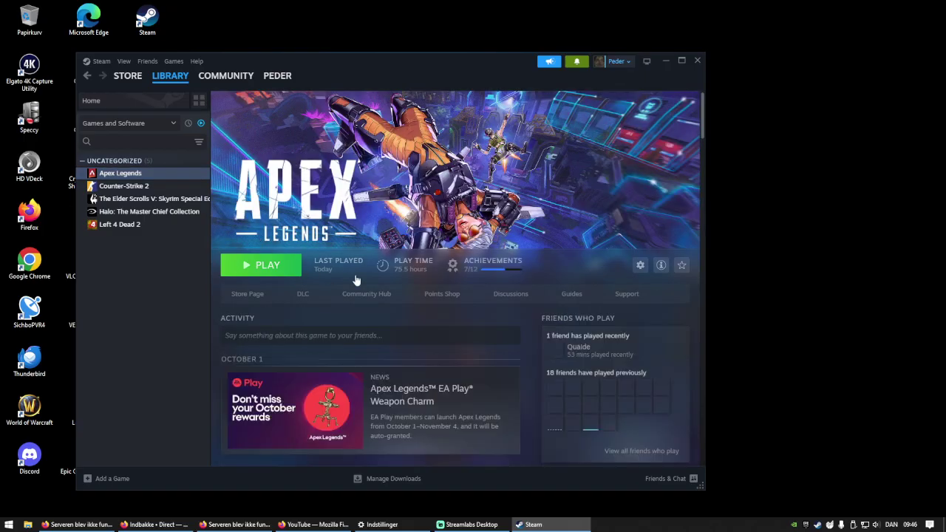
click(640, 264)
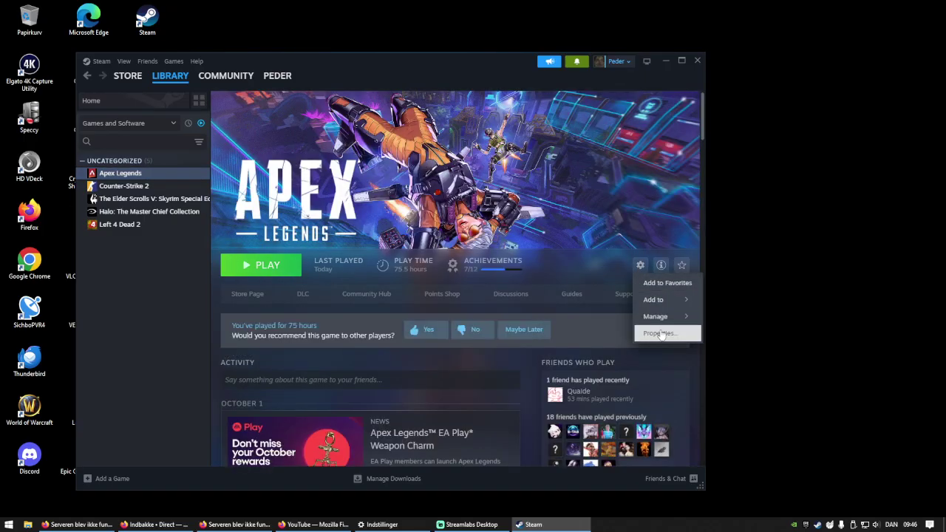
mouse_move(655, 317)
click(570, 399)
click(454, 309)
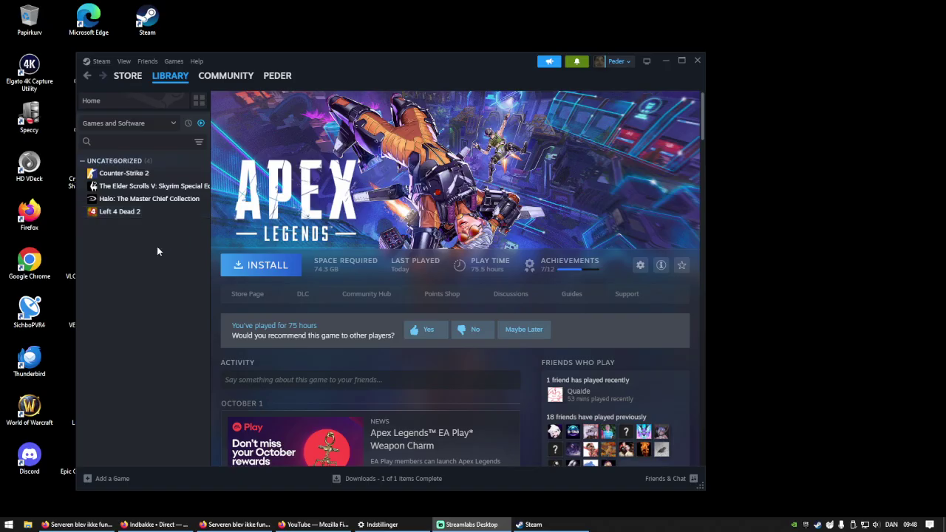
- Switch to YouTube in Firefox, play the Depeche Mode "Ghosts Again" mix past the ad, and lower its volume
click(311, 525)
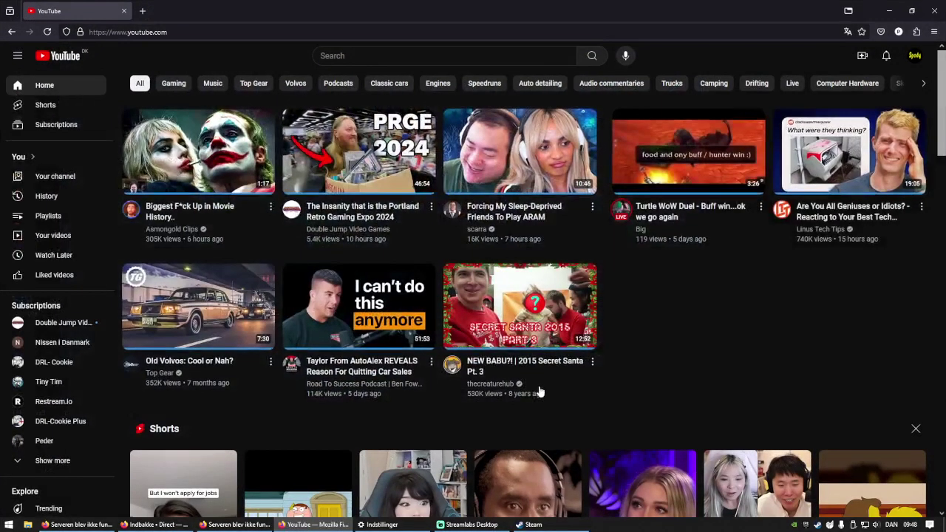
scroll(700, 312, down, 10)
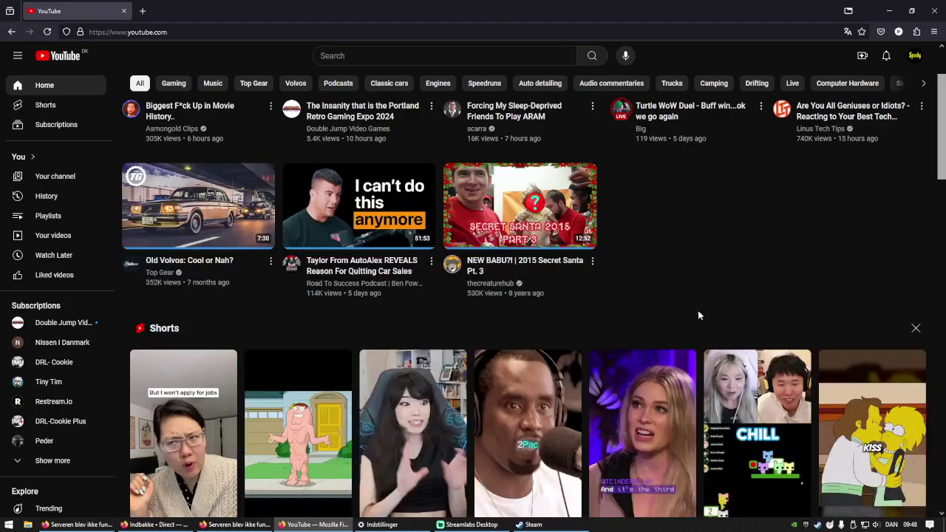
scroll(697, 310, down, 10)
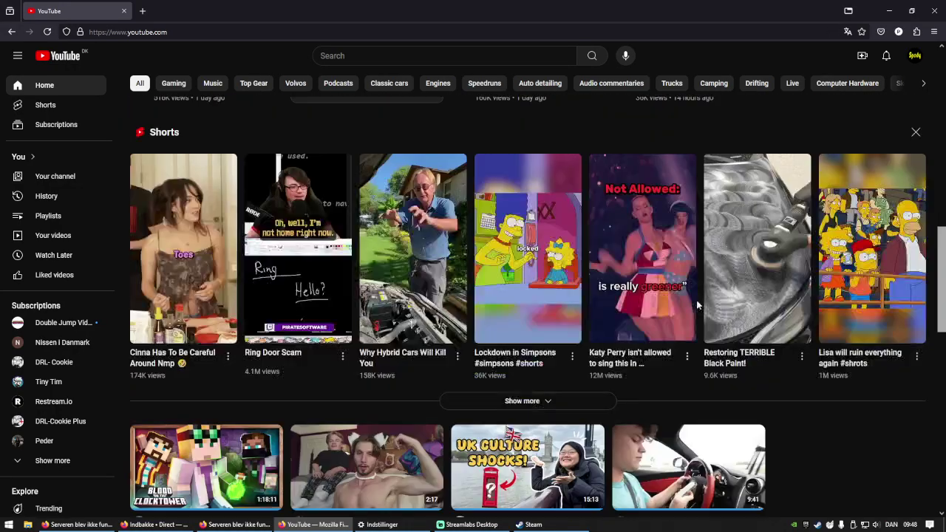
scroll(665, 307, down, 1)
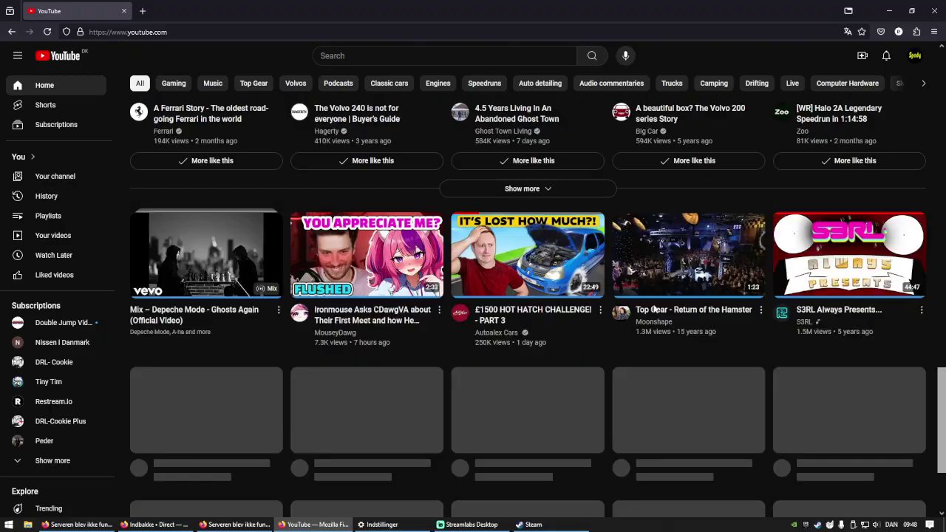
scroll(236, 276, up, 2)
click(235, 276)
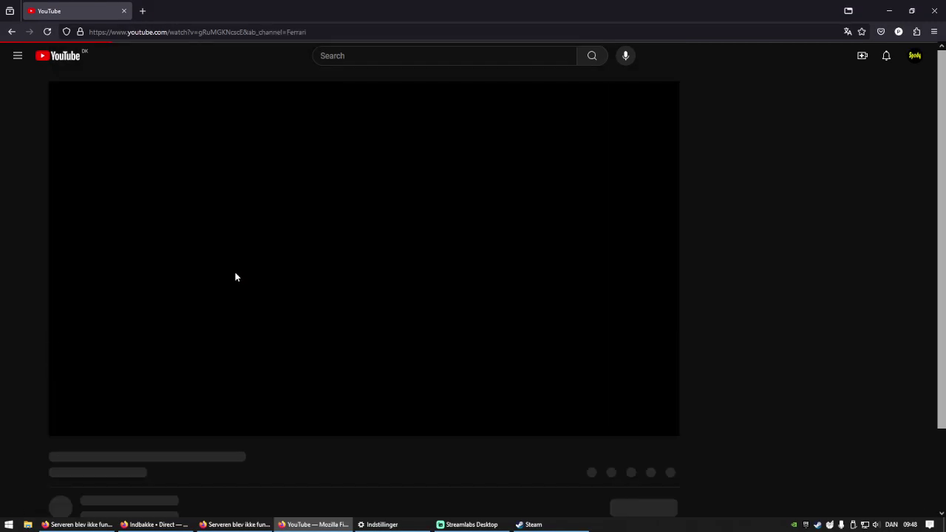
key(alt+Left)
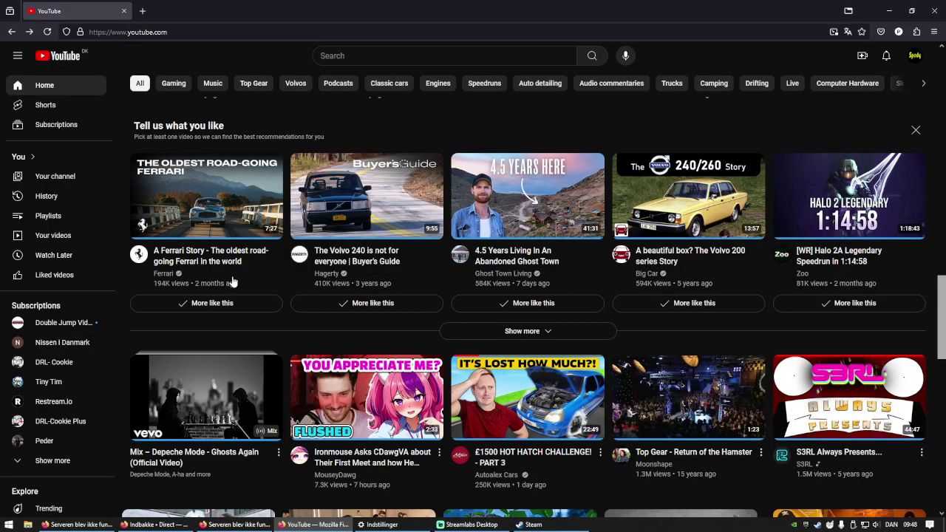
click(211, 368)
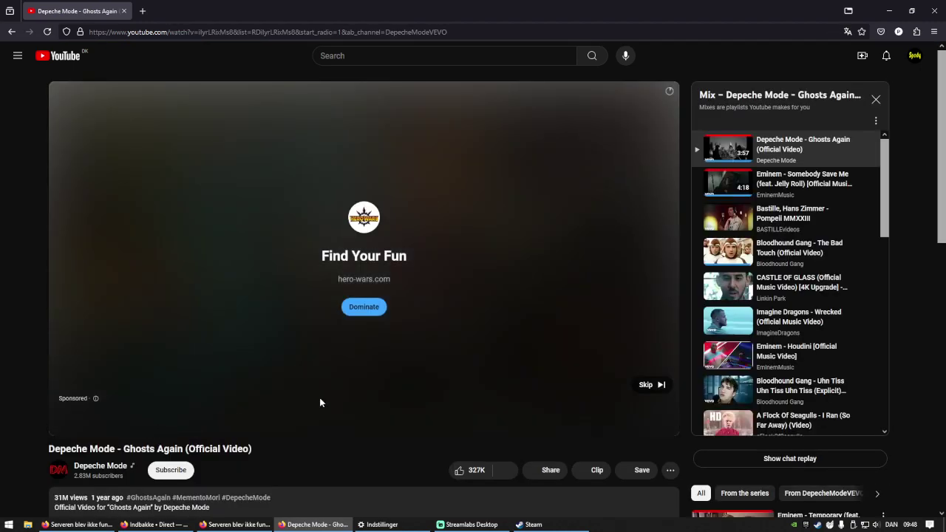
click(644, 385)
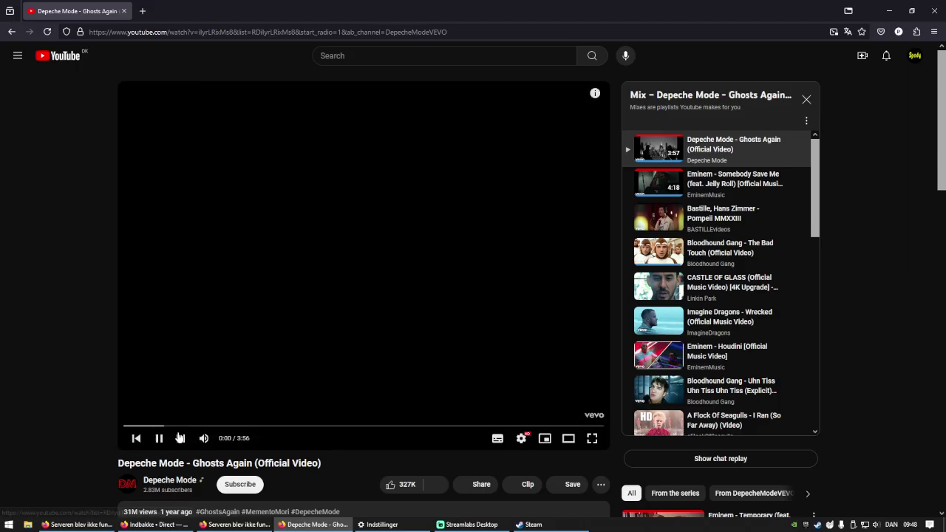
click(220, 441)
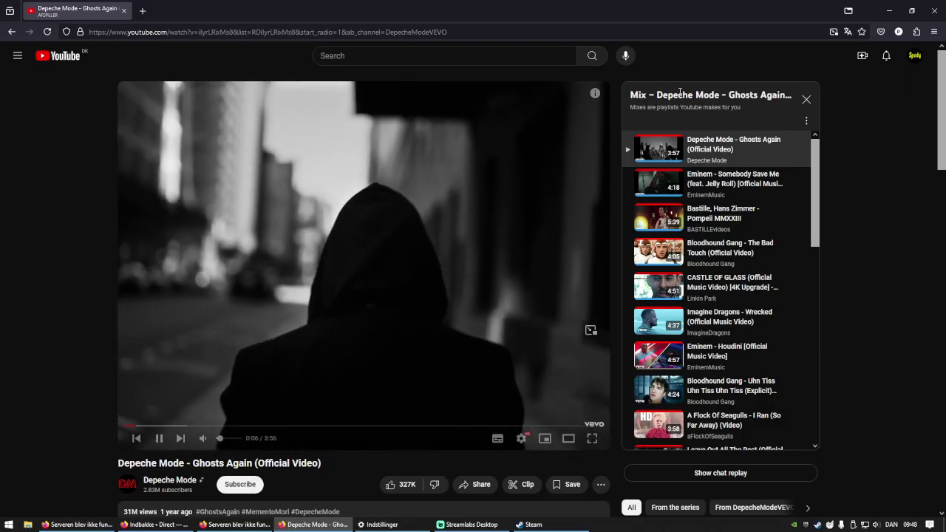
click(889, 10)
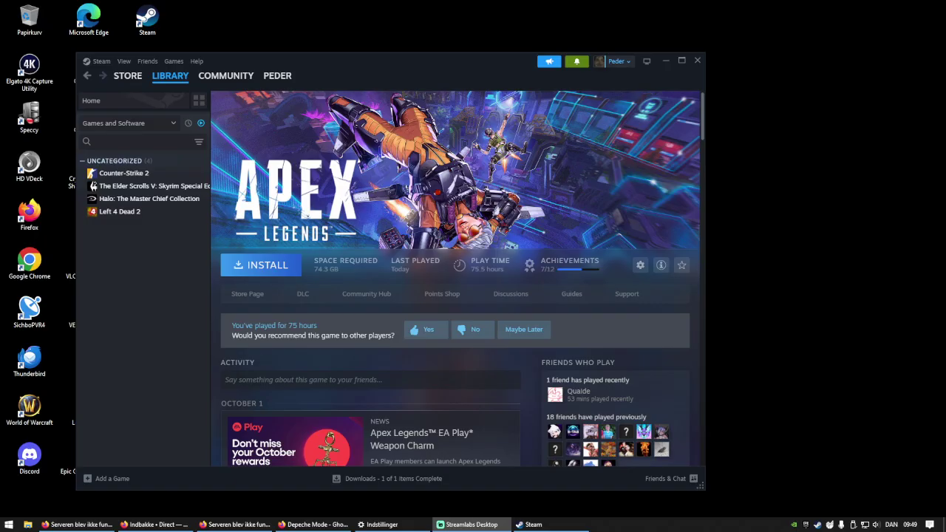
key(alt+Tab)
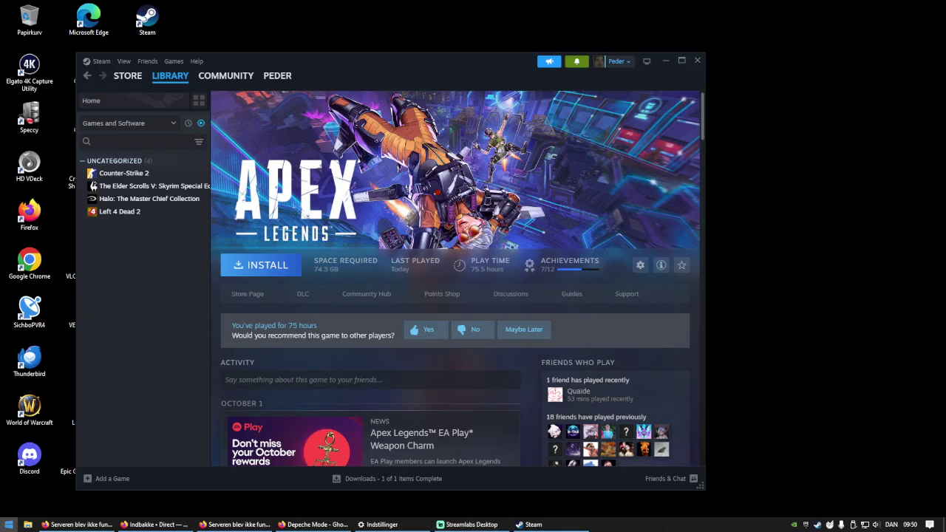
click(9, 524)
text(analy)
key(BackSpace)
key(BackSpace)
key(BackSpace)
key(BackSpace)
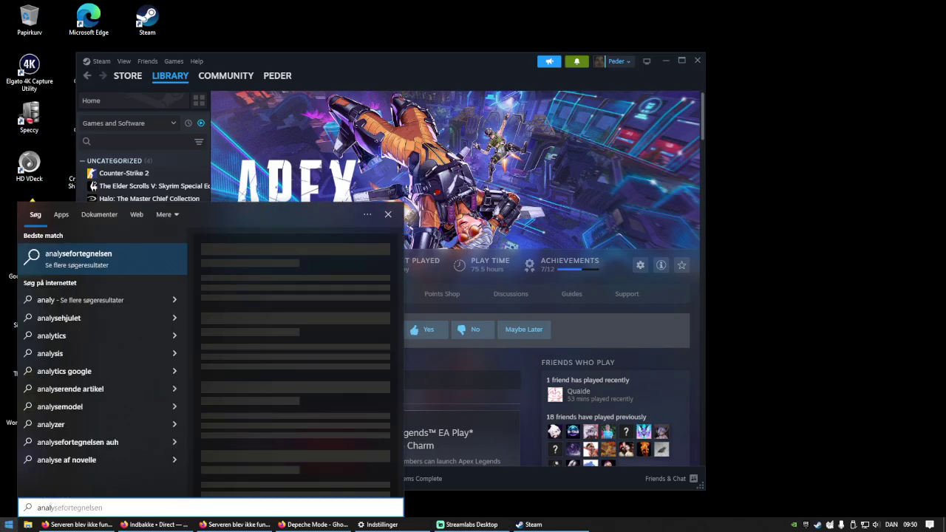
key(BackSpace)
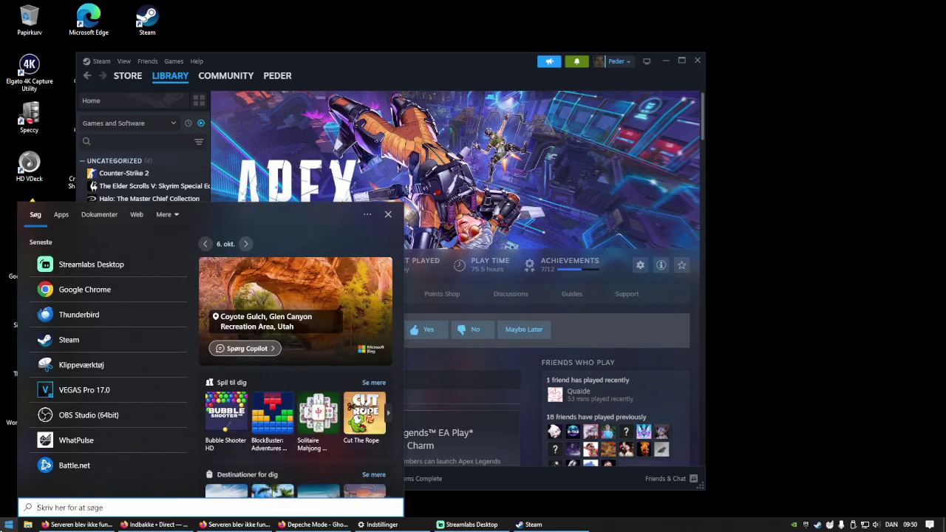
- Launch WinDbg from the list of installed apps and show its debugging start options
click(9, 524)
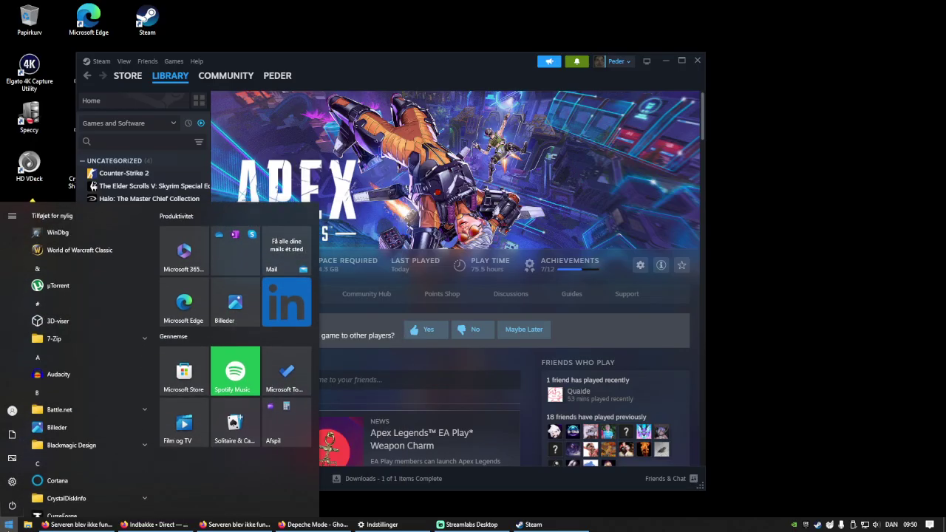
scroll(74, 487, down, 10)
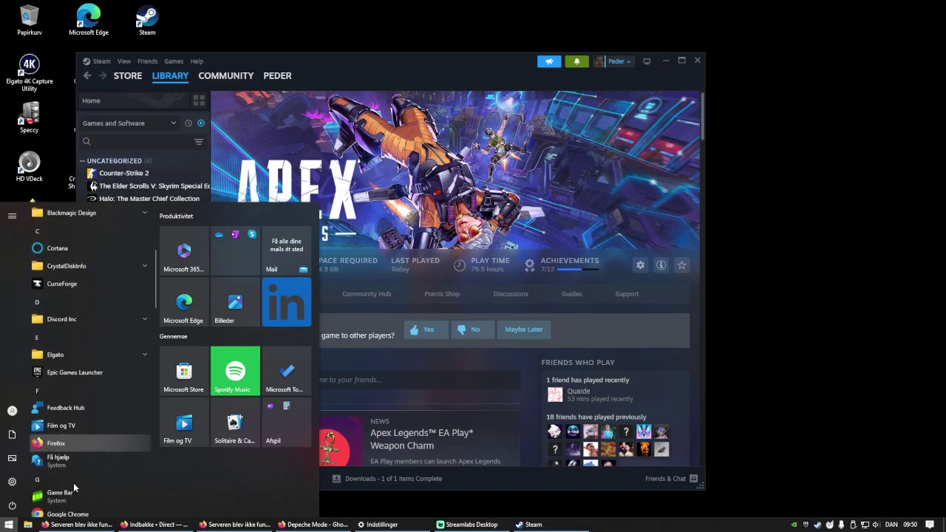
scroll(73, 483, down, 5)
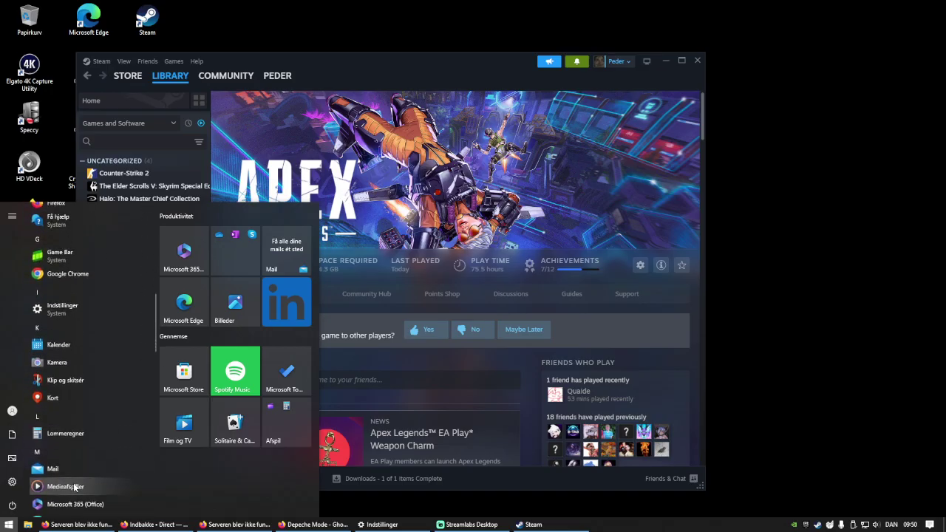
scroll(73, 483, down, 8)
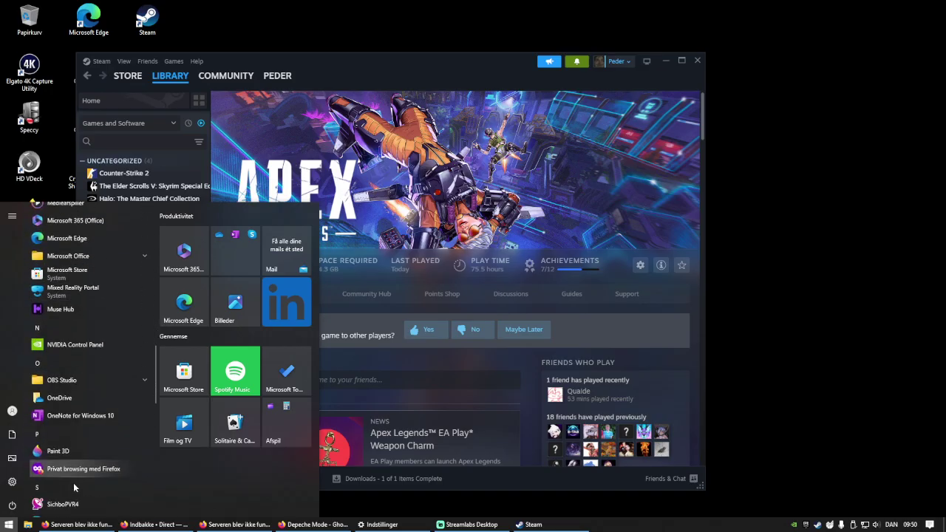
scroll(73, 483, down, 4)
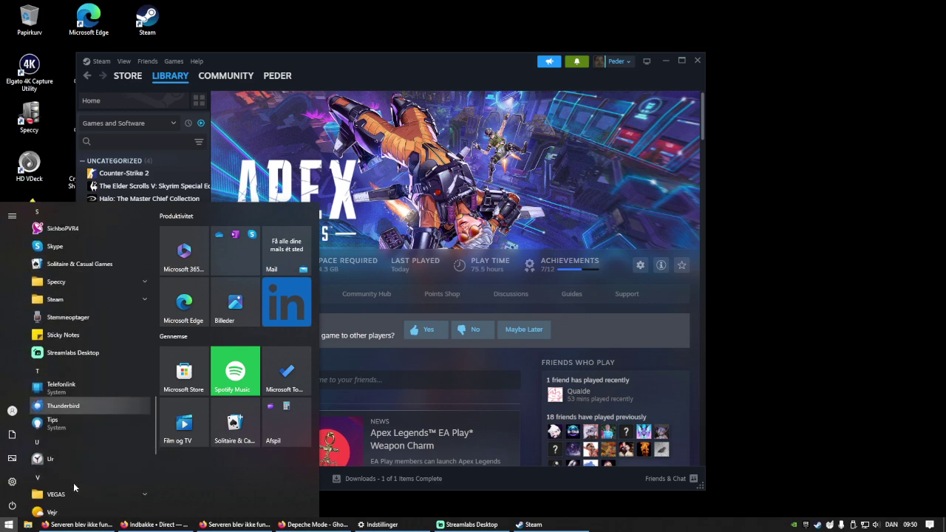
scroll(71, 484, down, 5)
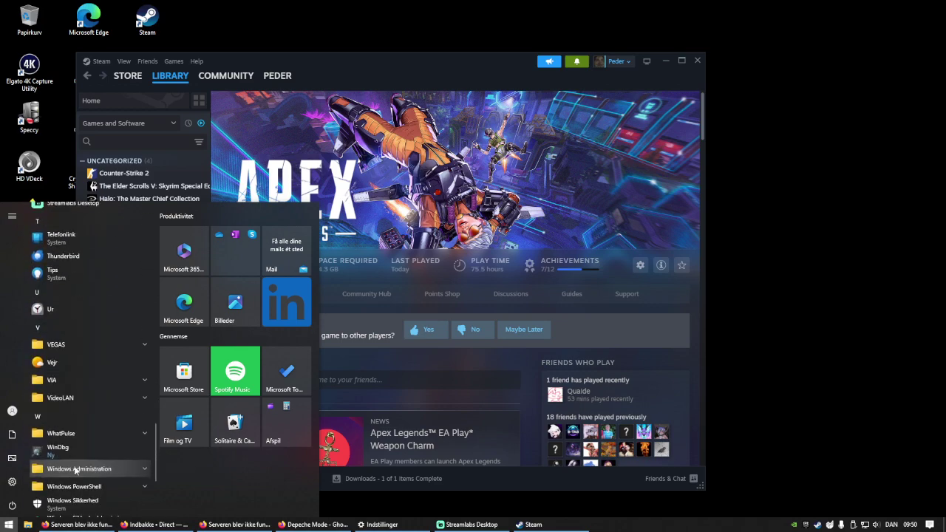
key(Escape)
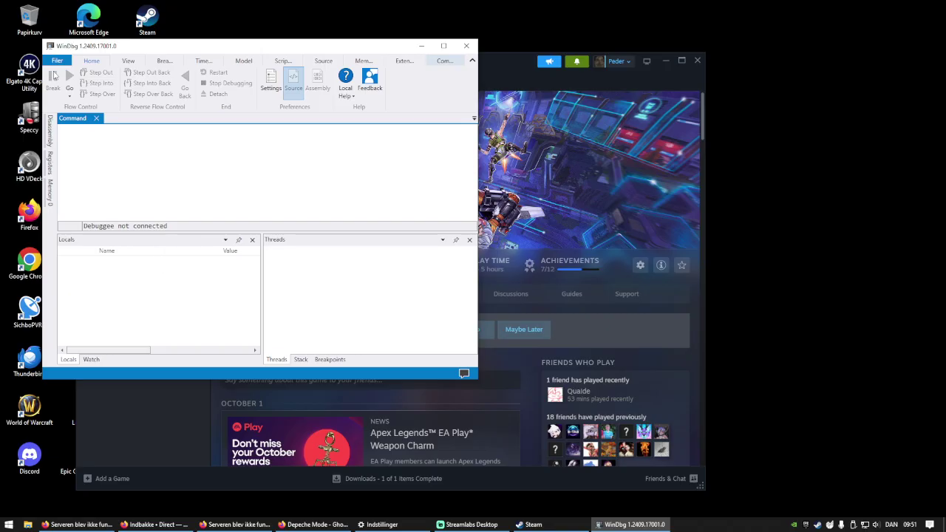
click(63, 63)
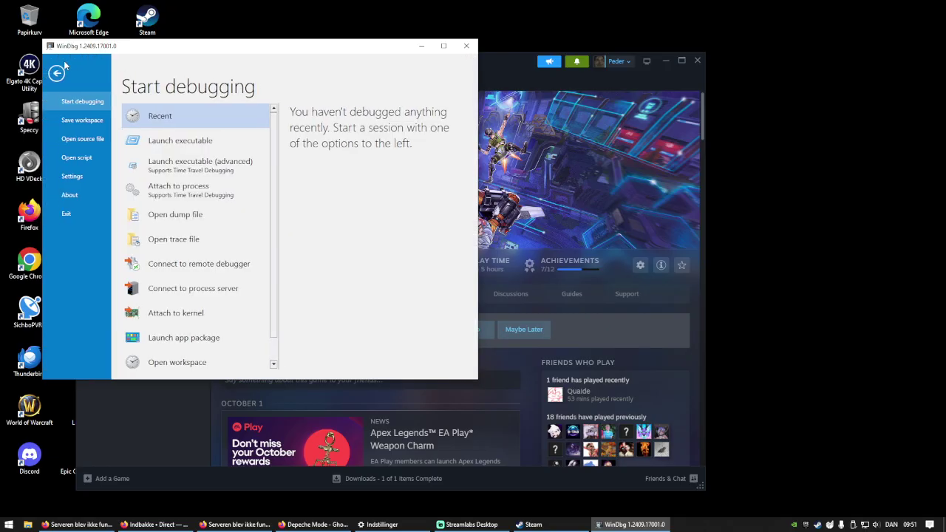
click(87, 141)
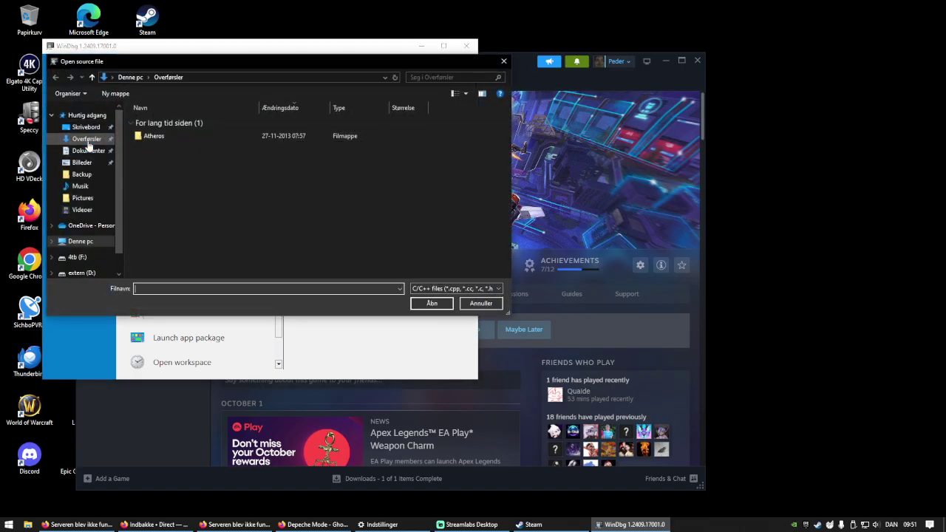
click(89, 242)
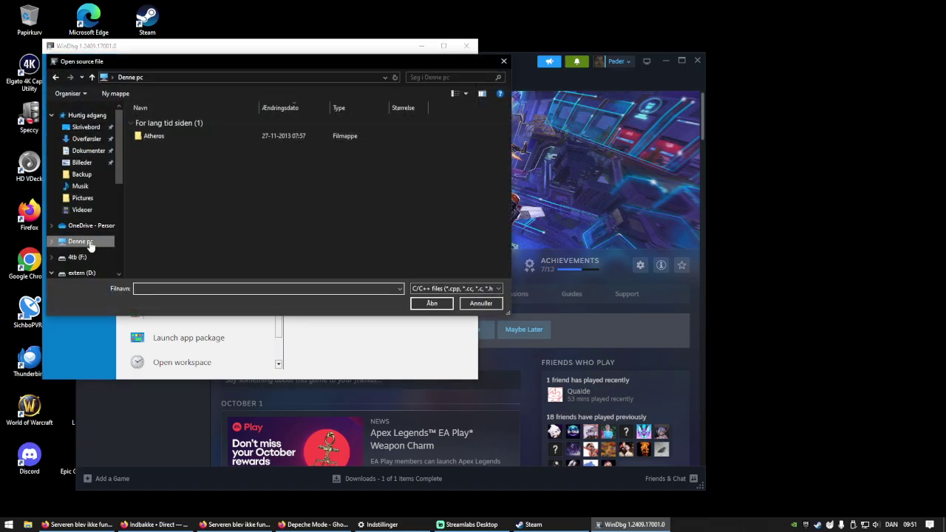
double_click(185, 226)
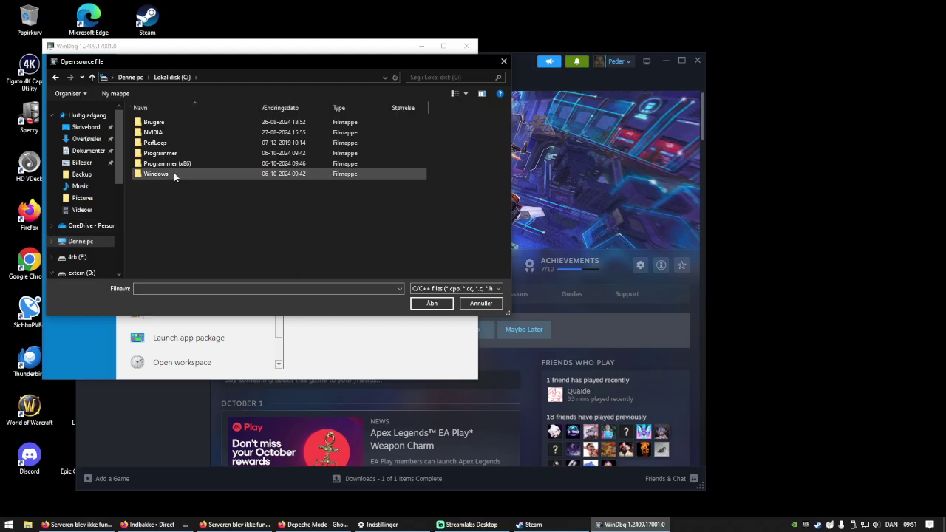
double_click(173, 172)
scroll(174, 208, down, 5)
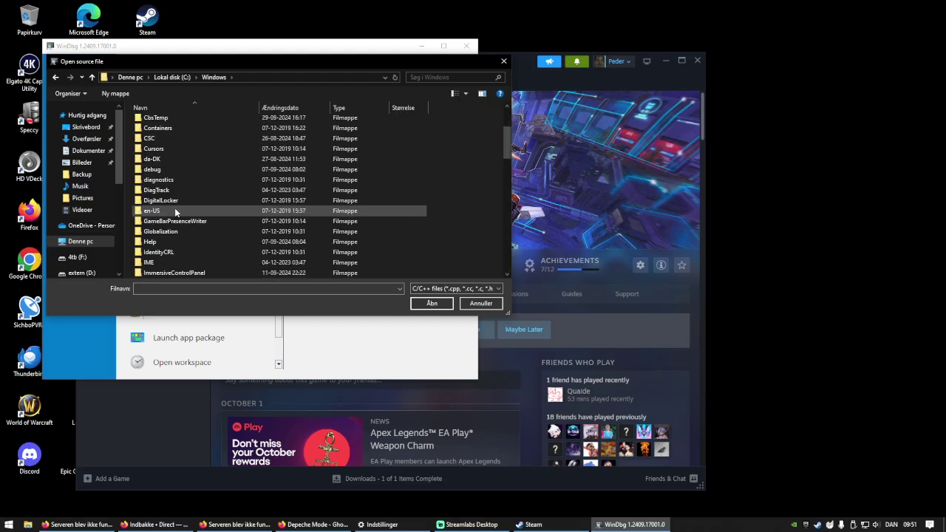
scroll(174, 209, down, 2)
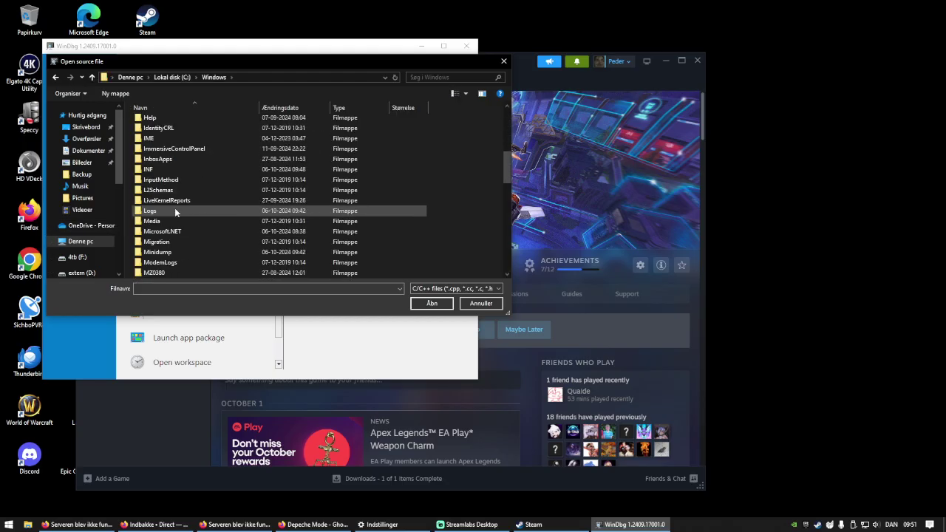
double_click(178, 253)
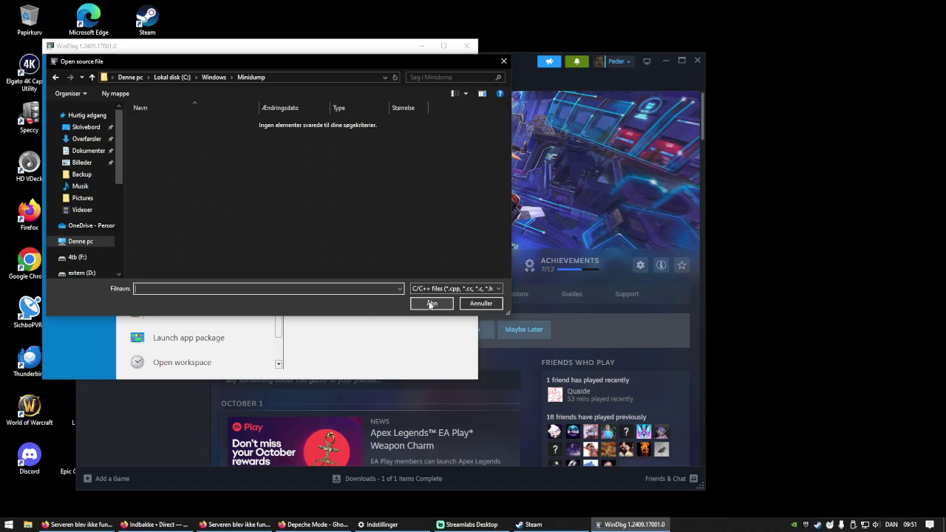
click(474, 305)
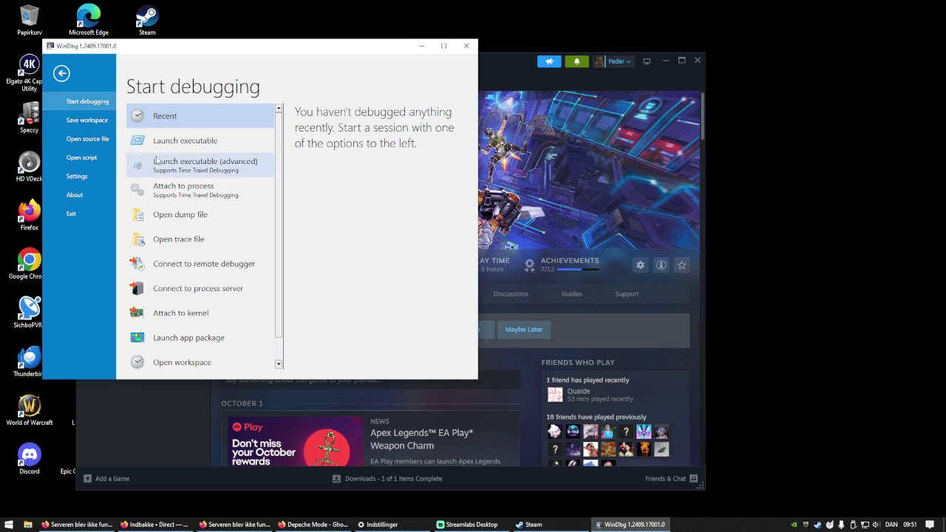
click(180, 214)
click(452, 227)
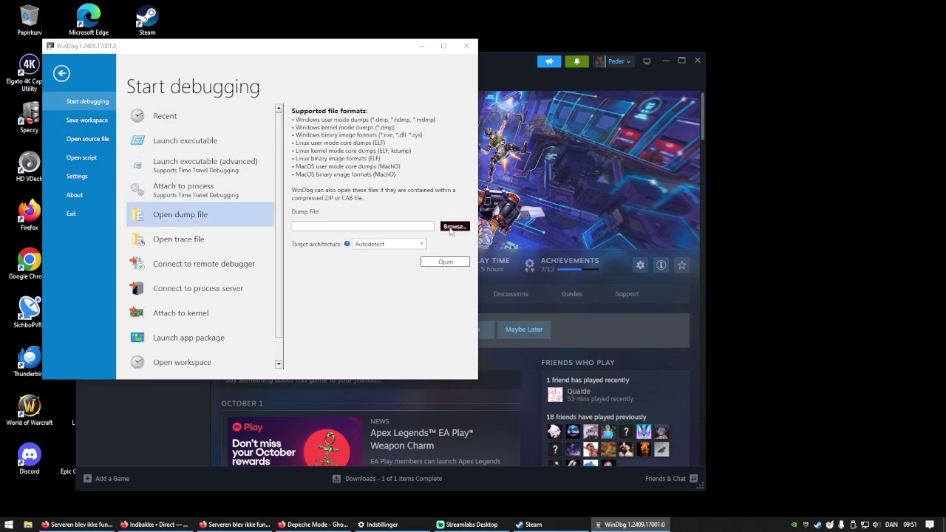
click(85, 242)
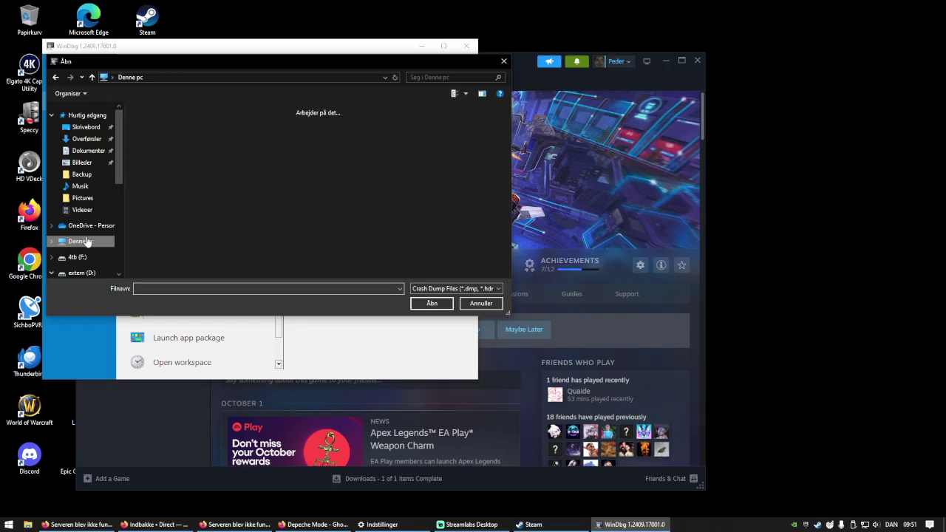
double_click(198, 226)
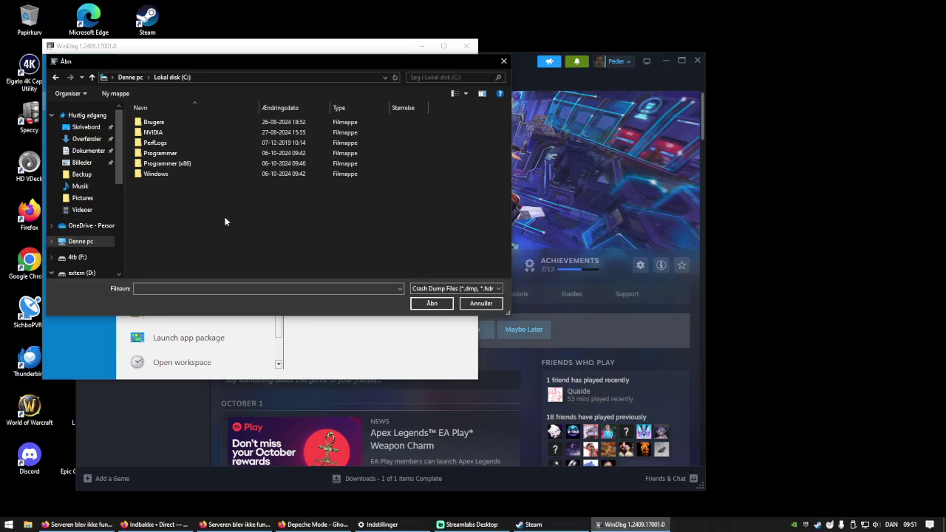
double_click(199, 174)
scroll(181, 228, down, 5)
scroll(182, 223, down, 4)
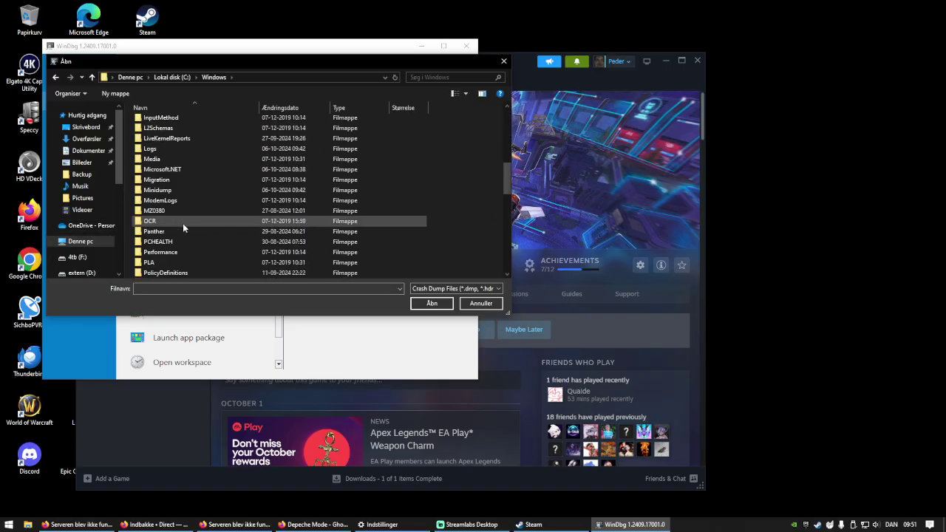
double_click(181, 192)
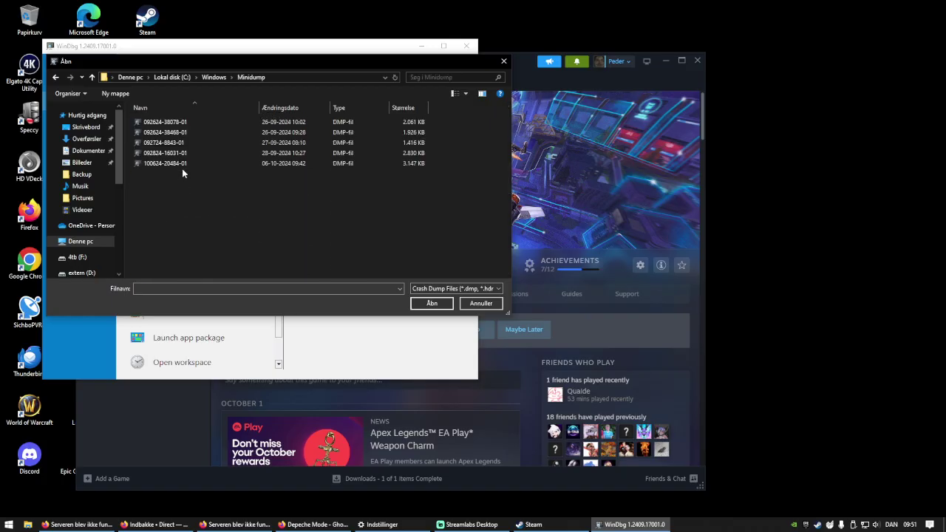
double_click(188, 164)
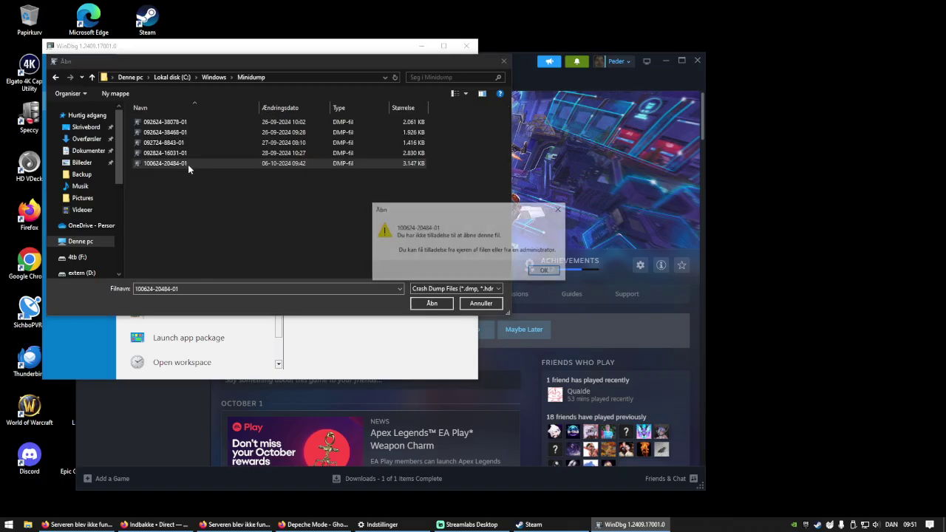
click(542, 271)
drag(217, 163, 93, 143)
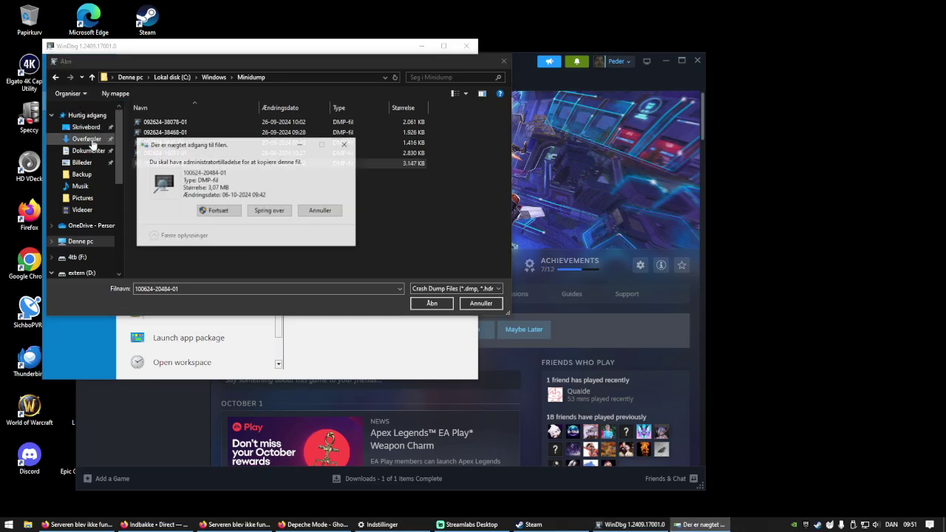
click(210, 211)
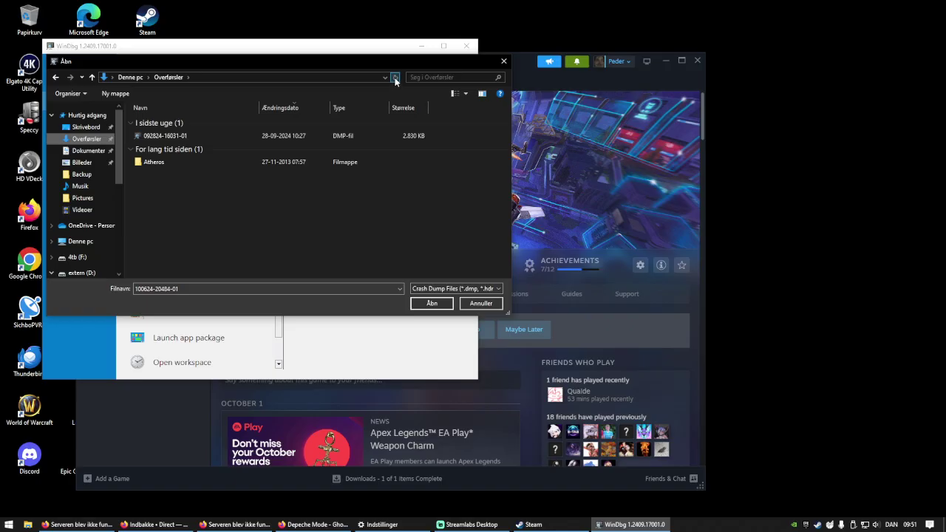
key(alt+Left)
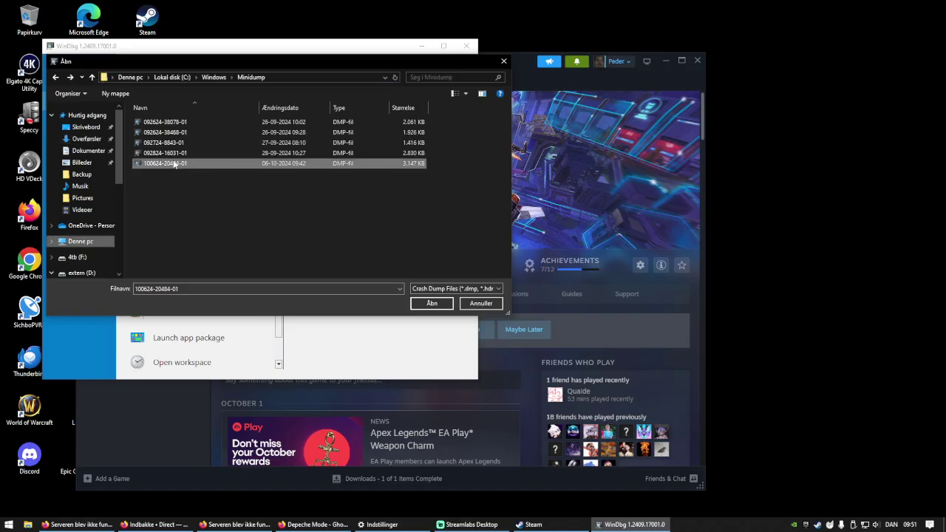
drag(173, 164, 88, 140)
click(214, 210)
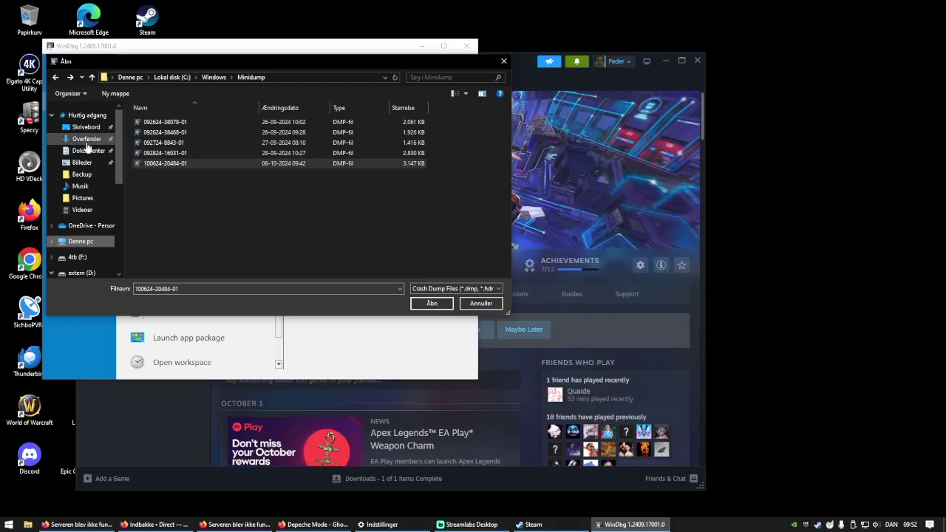
click(86, 139)
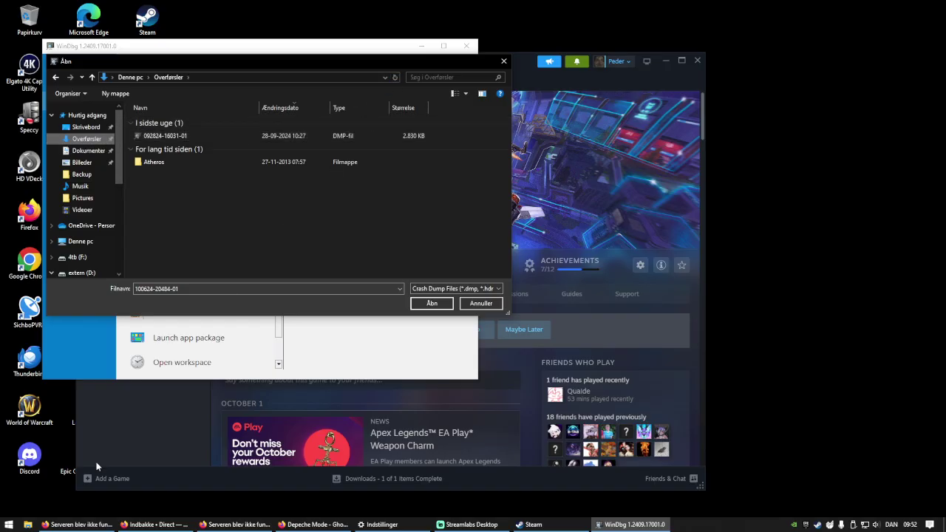
click(44, 522)
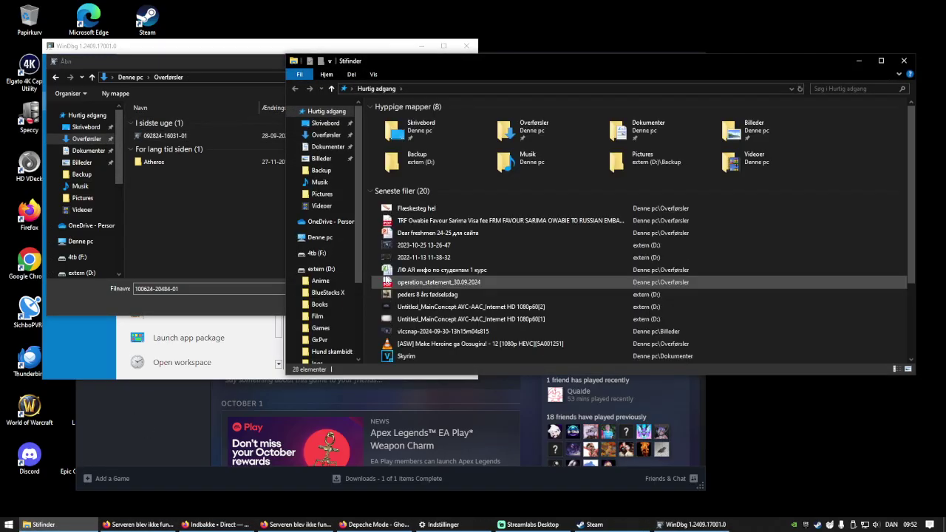
click(322, 239)
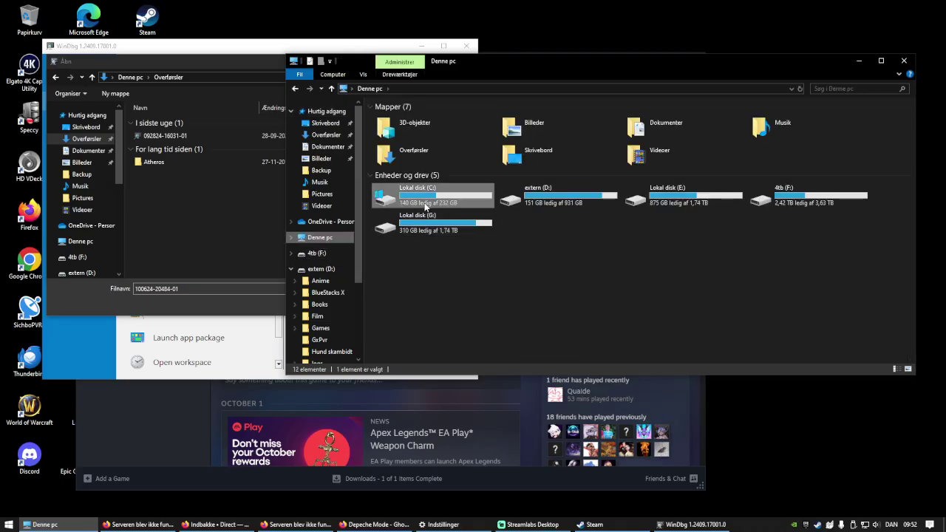
double_click(424, 203)
double_click(418, 171)
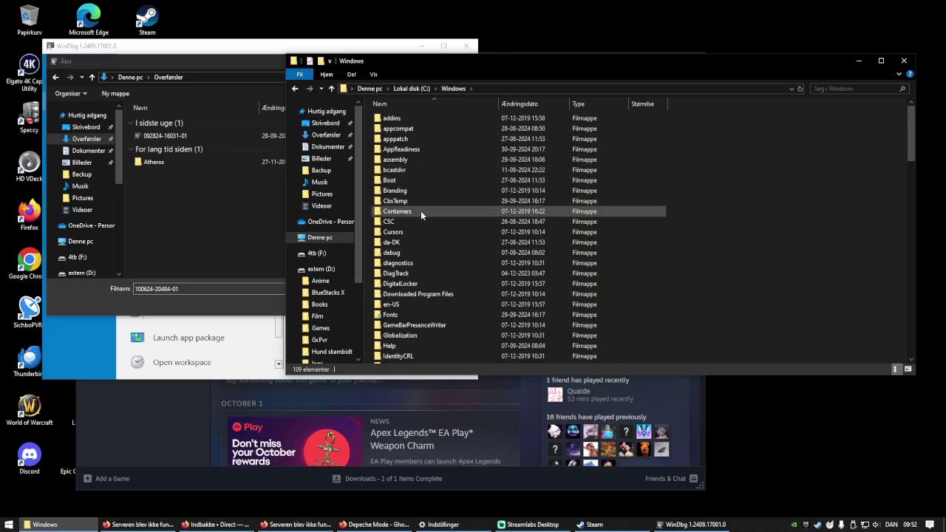
scroll(421, 214, down, 5)
scroll(421, 212, down, 3)
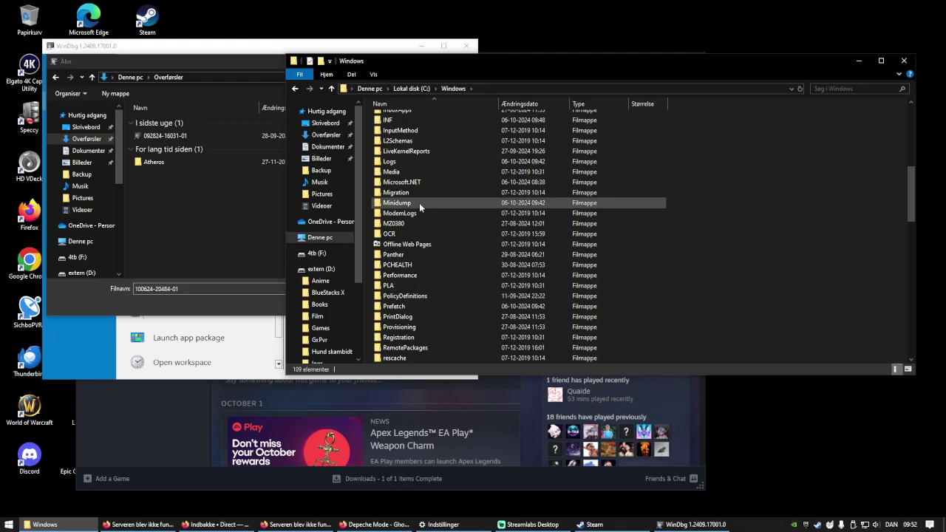
double_click(419, 203)
drag(419, 164, 547, 49)
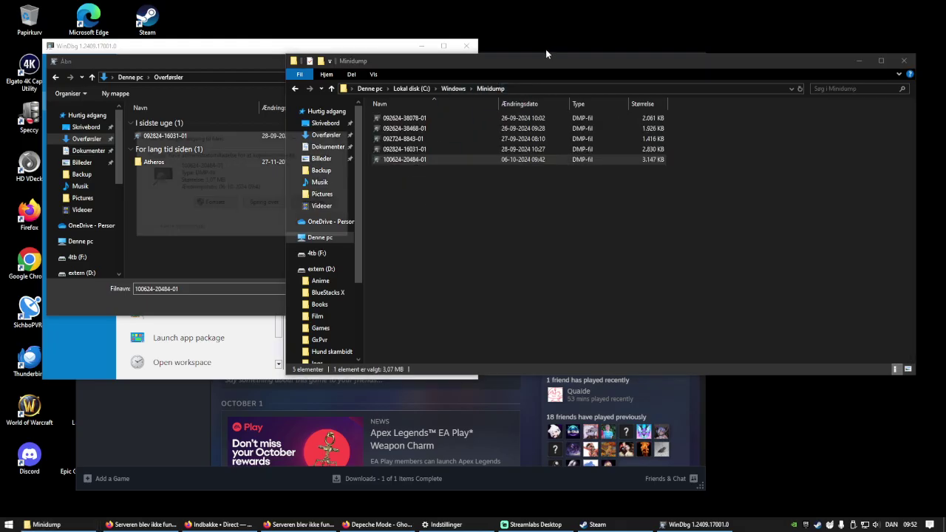
click(205, 198)
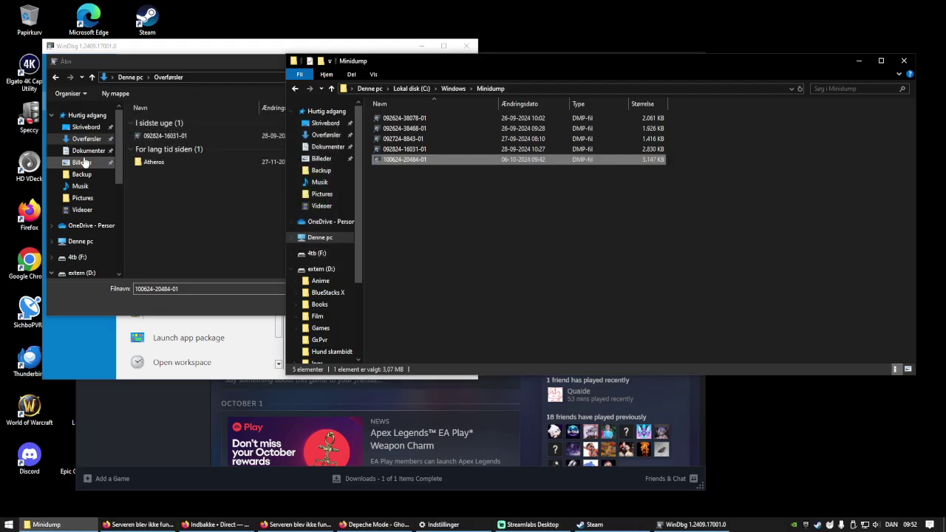
click(85, 128)
double_click(163, 122)
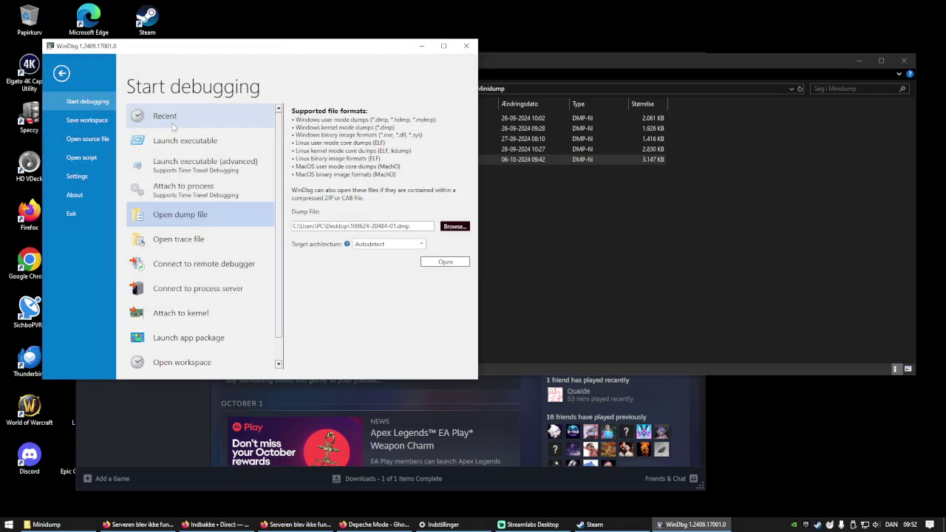
click(445, 262)
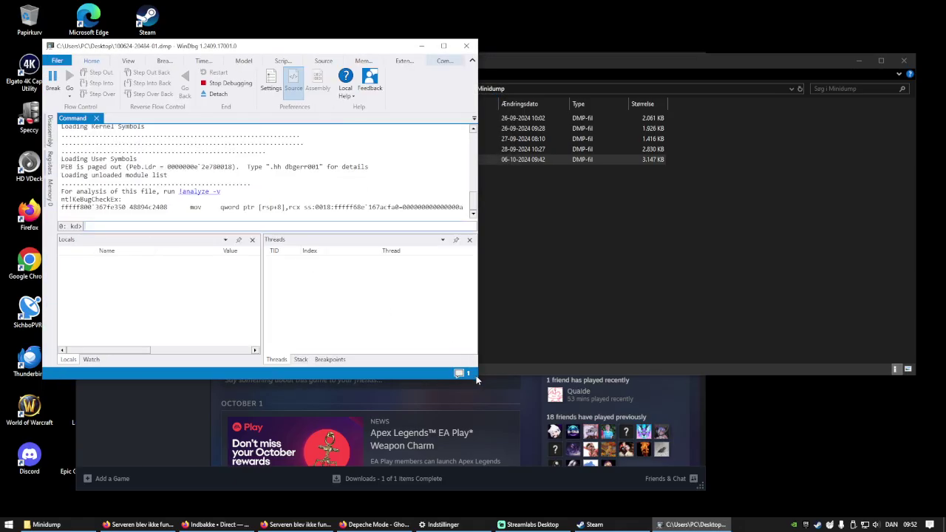
- Enlarge the debugger window and run the !analyze -v command on the loaded dump
drag(499, 399, 629, 484)
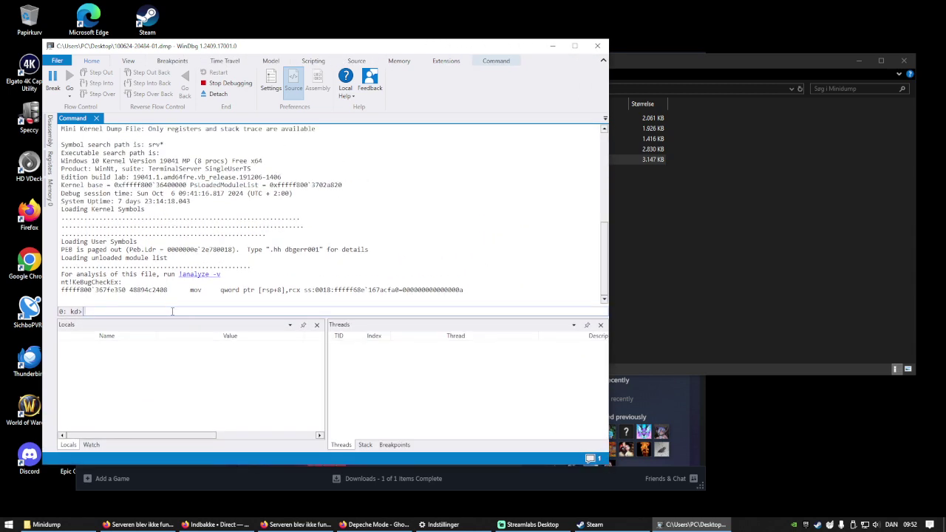
text(analyze -v)
key(Return)
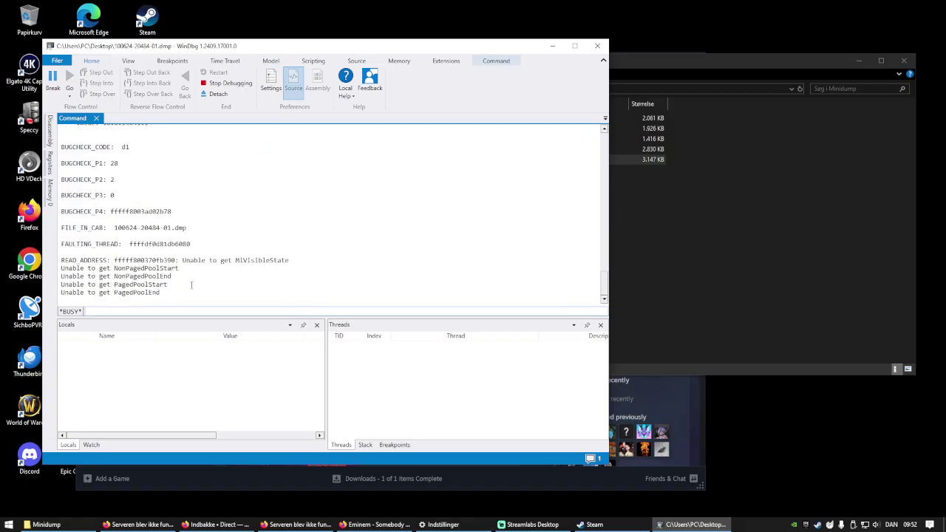
- Examine the bugcheck analysis output, including the error description, arguments, stack text, and the module and image names
scroll(191, 285, up, 5)
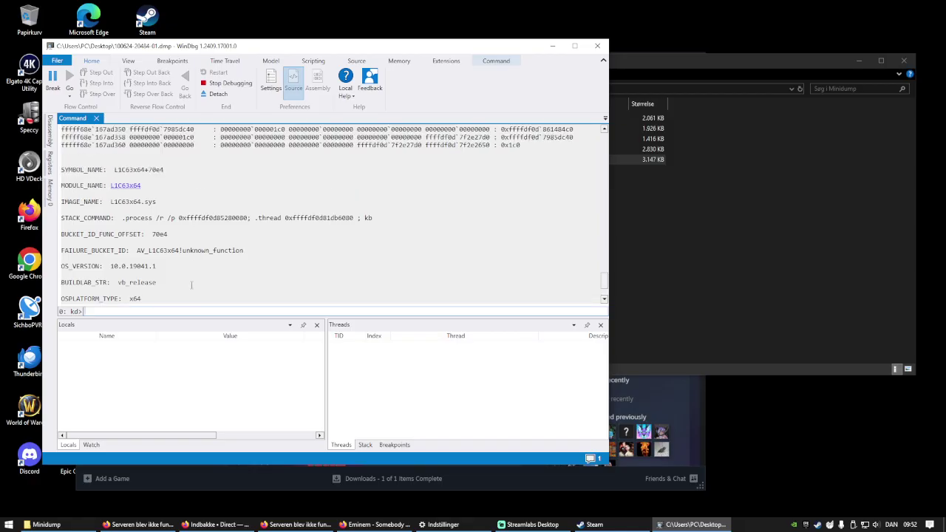
scroll(180, 278, up, 15)
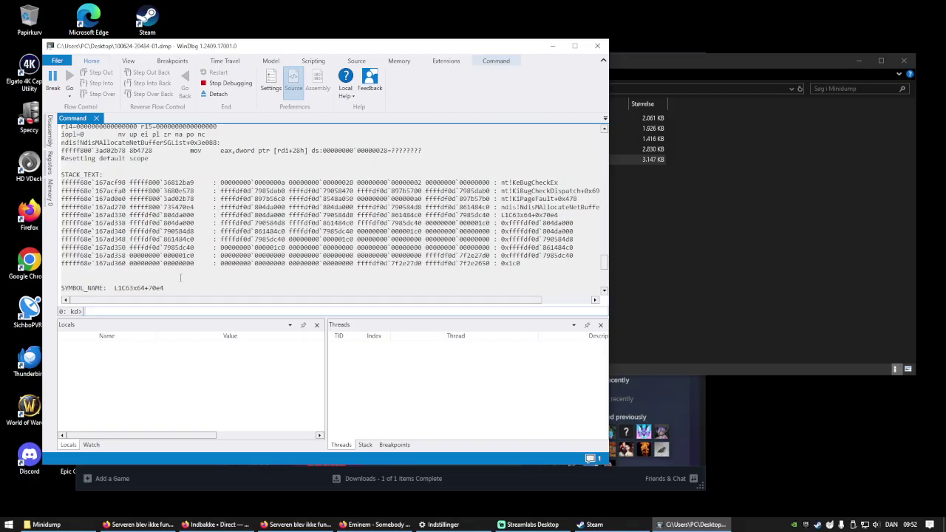
scroll(181, 278, up, 15)
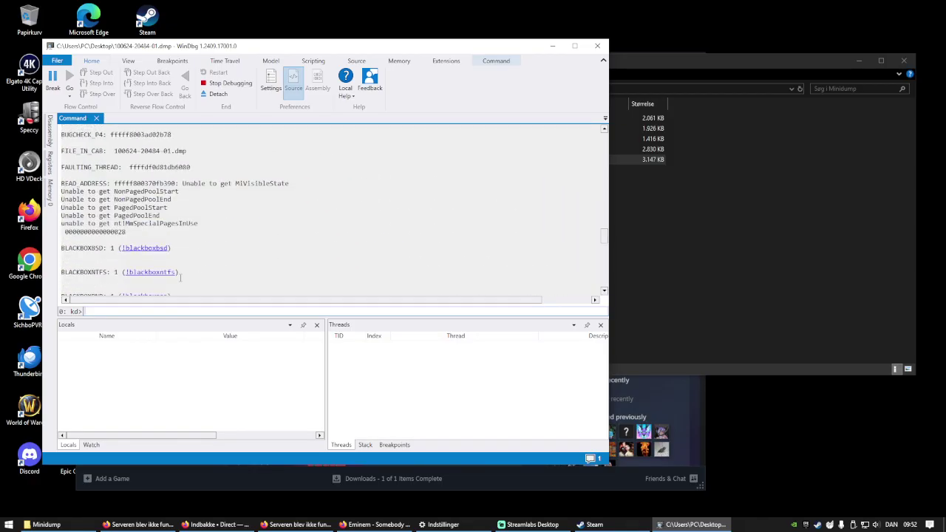
scroll(180, 278, up, 15)
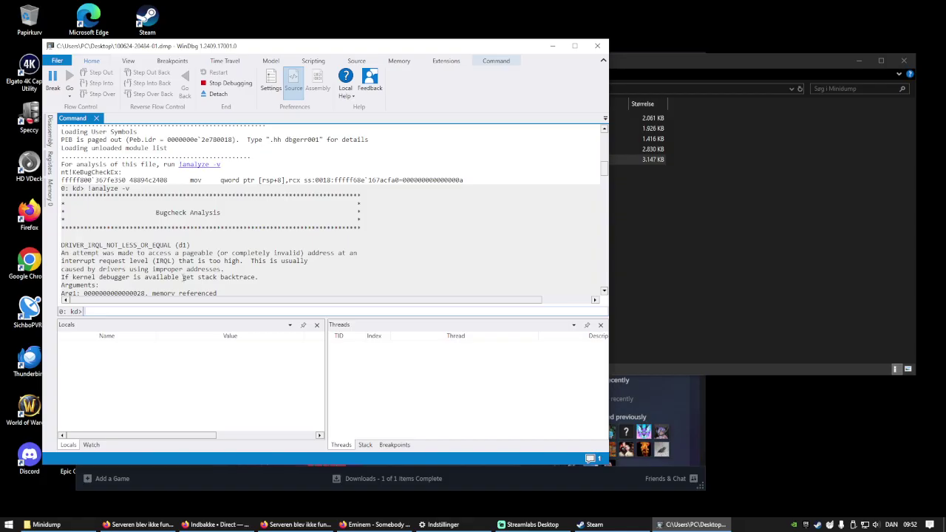
scroll(184, 277, down, 2)
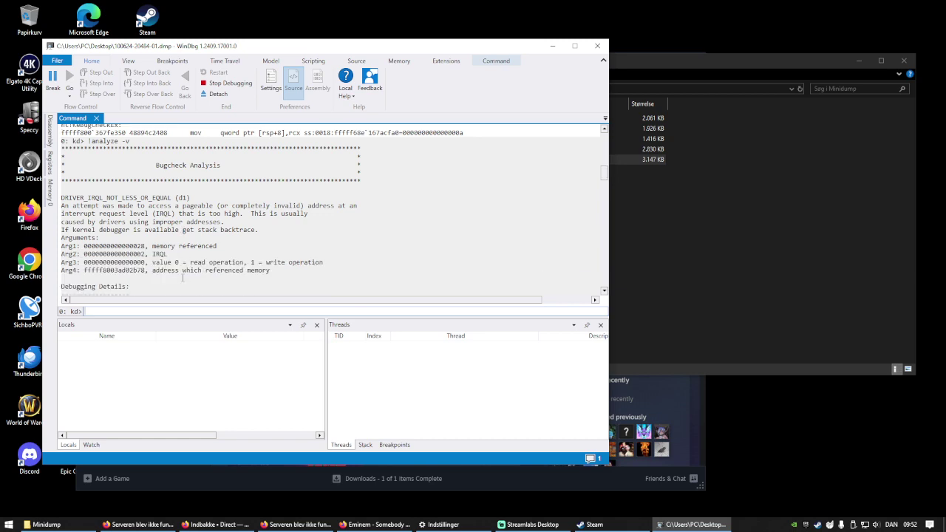
scroll(183, 277, down, 15)
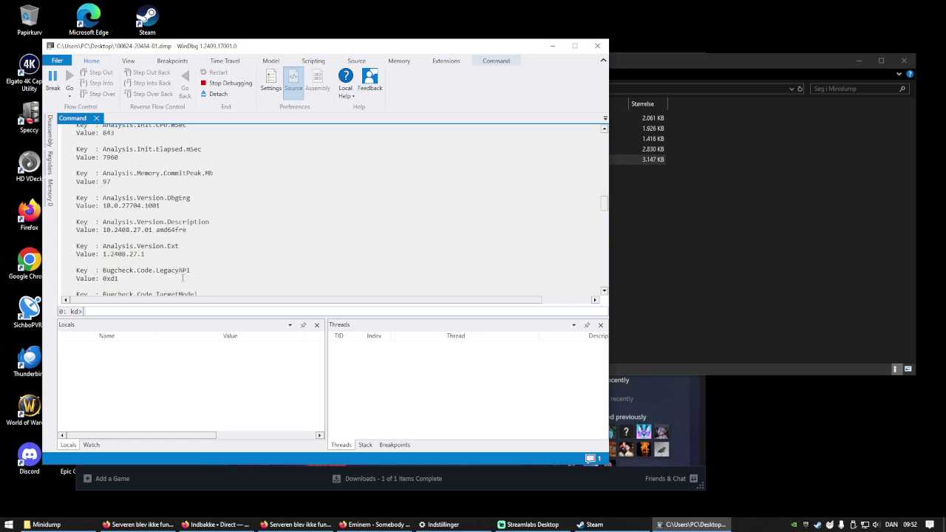
scroll(182, 277, down, 15)
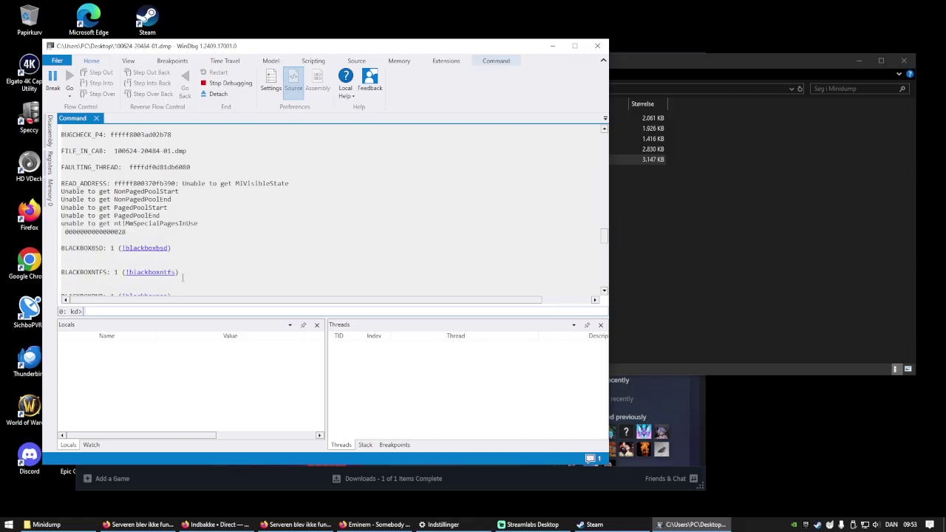
scroll(183, 277, down, 6)
scroll(183, 278, down, 12)
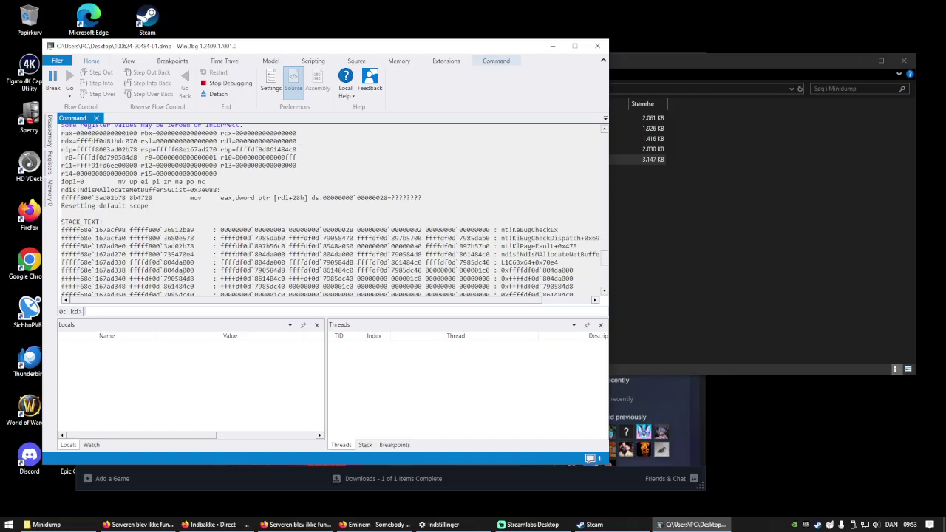
scroll(183, 277, down, 3)
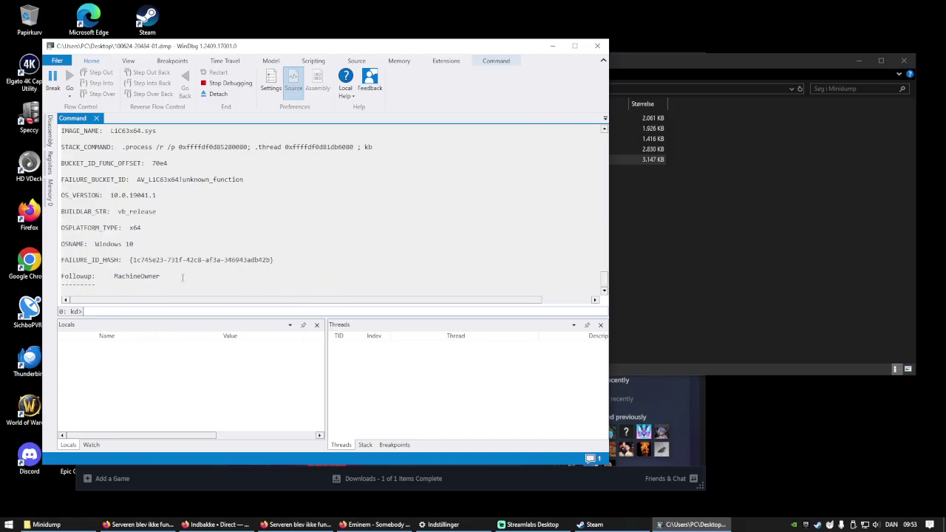
scroll(183, 277, up, 3)
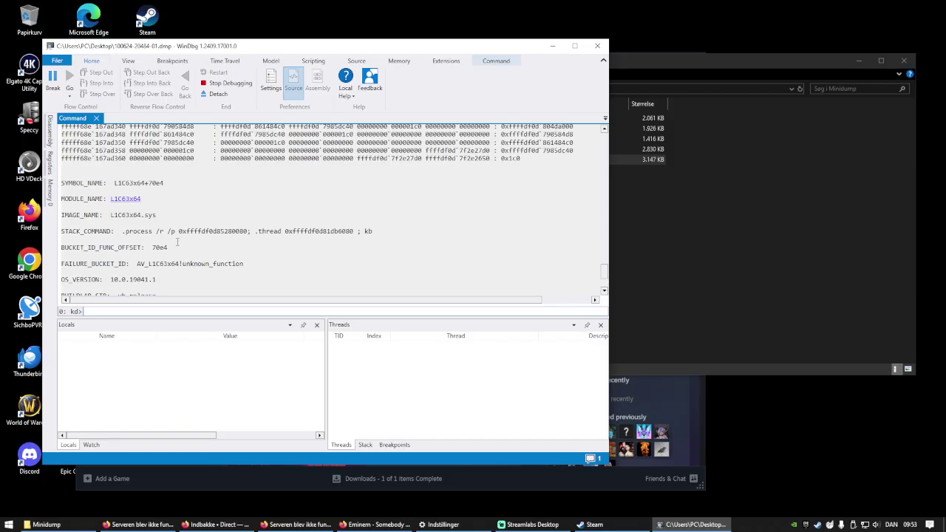
- Copy the image name L1C63x64.sys from the analysis output and search Google for it in a new Firefox tab
drag(158, 215, 111, 216)
key(ctrl+c)
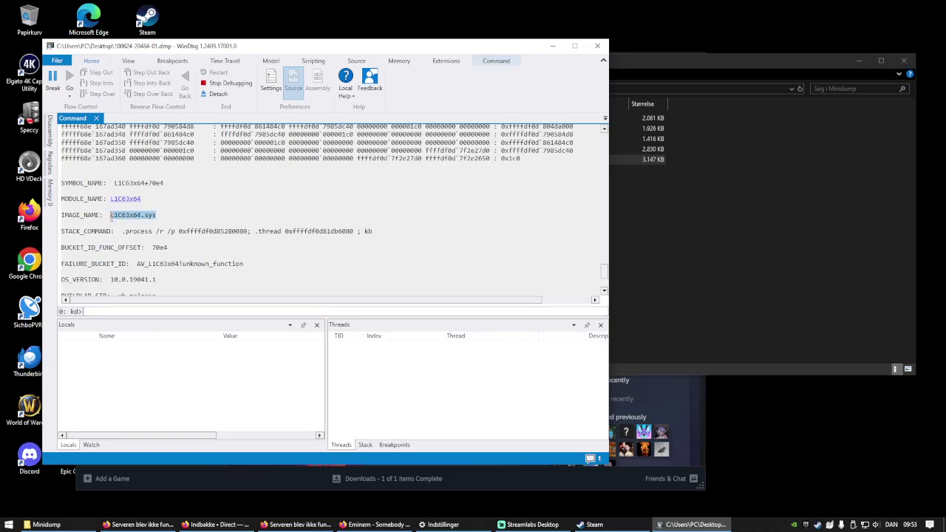
click(378, 525)
key(ctrl+t)
key(ctrl+v)
key(Return)
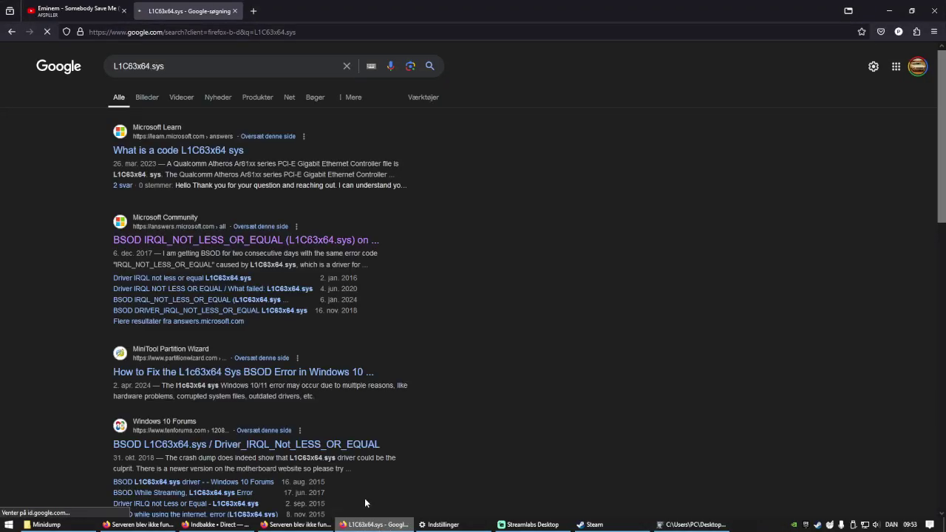
- Open the Microsoft Community thread on BSOD IRQL_NOT_LESS_OR_EQUAL (L1C63x64.sys) and read the named Ethernet controller driver and the accepted answer
click(286, 241)
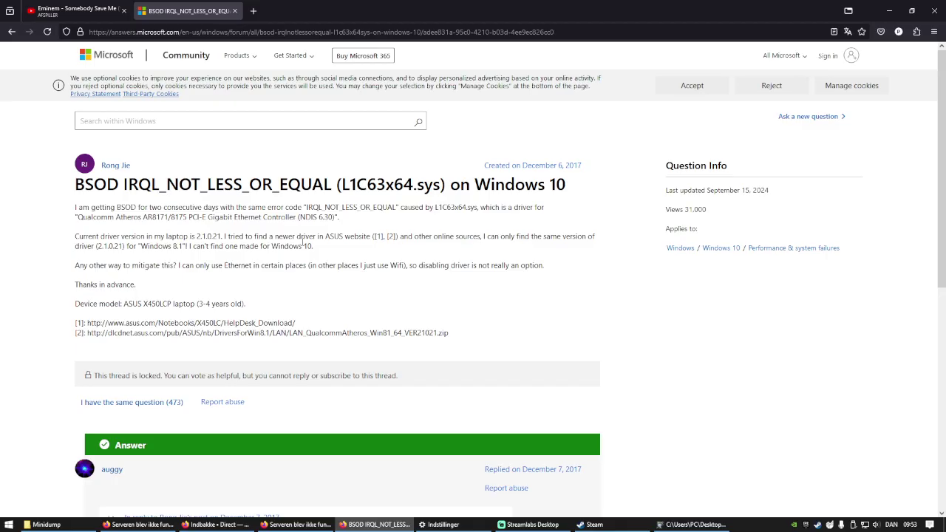
drag(83, 217, 336, 216)
scroll(344, 232, down, 2)
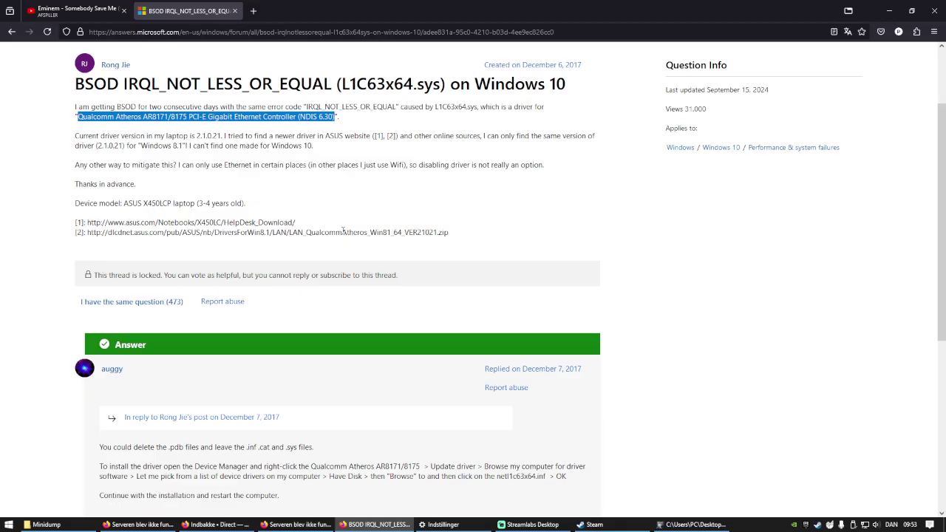
- Switch to the Minidump folder in File Explorer and review the listed crash dump files one after another
scroll(344, 232, down, 1)
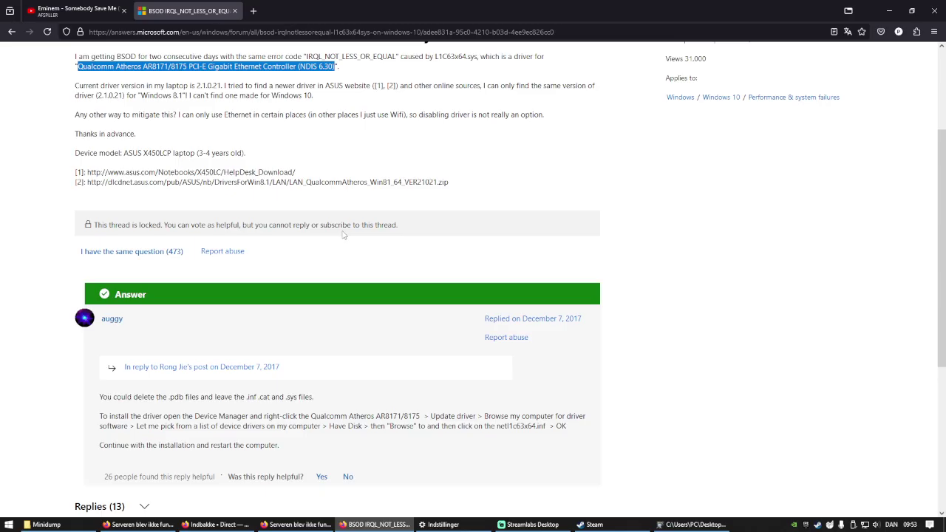
scroll(344, 234, up, 1)
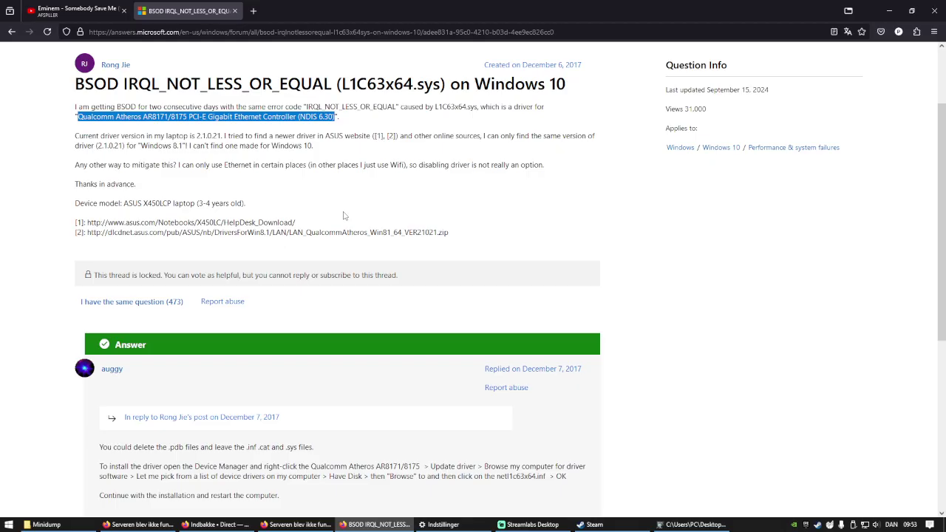
click(46, 524)
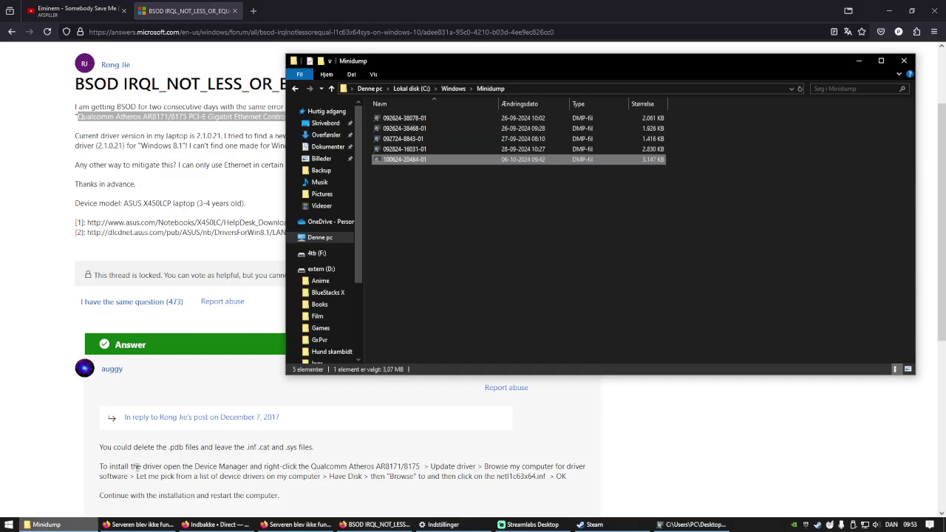
click(446, 119)
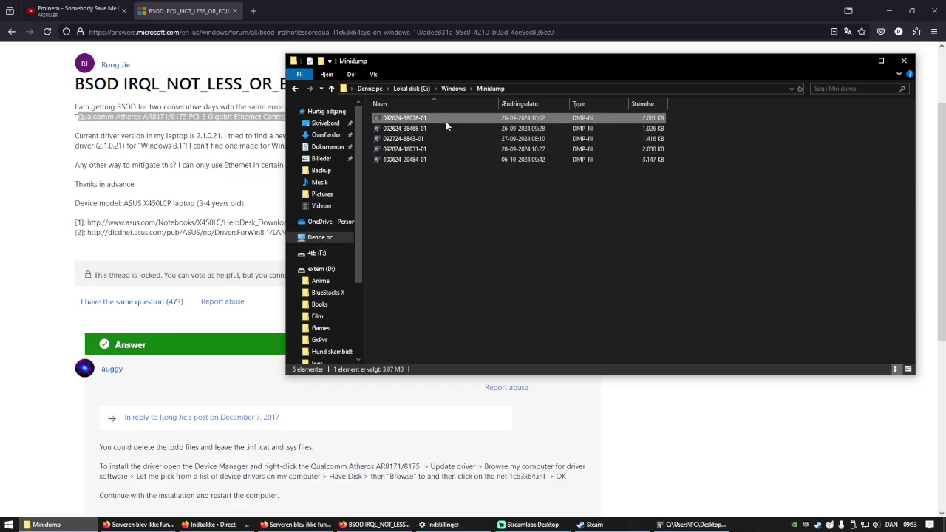
click(536, 130)
drag(676, 122, 665, 129)
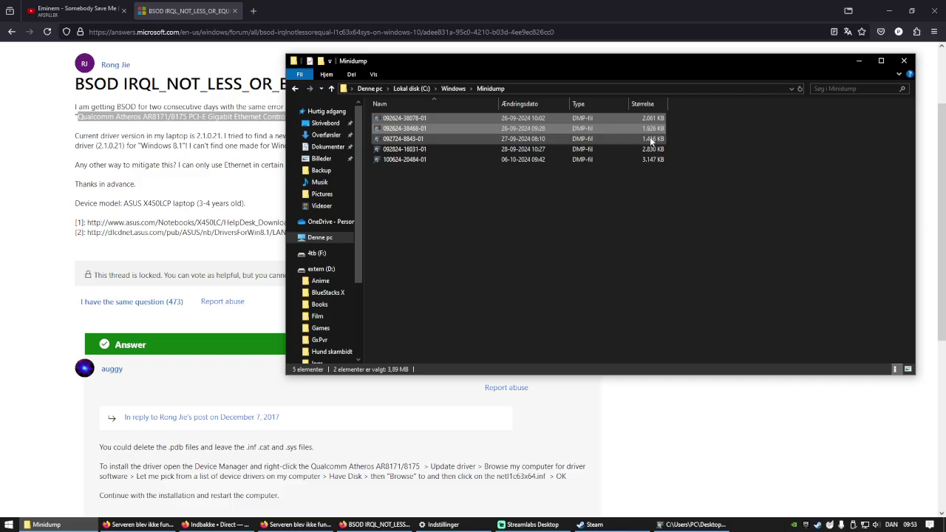
click(654, 139)
click(646, 150)
click(632, 159)
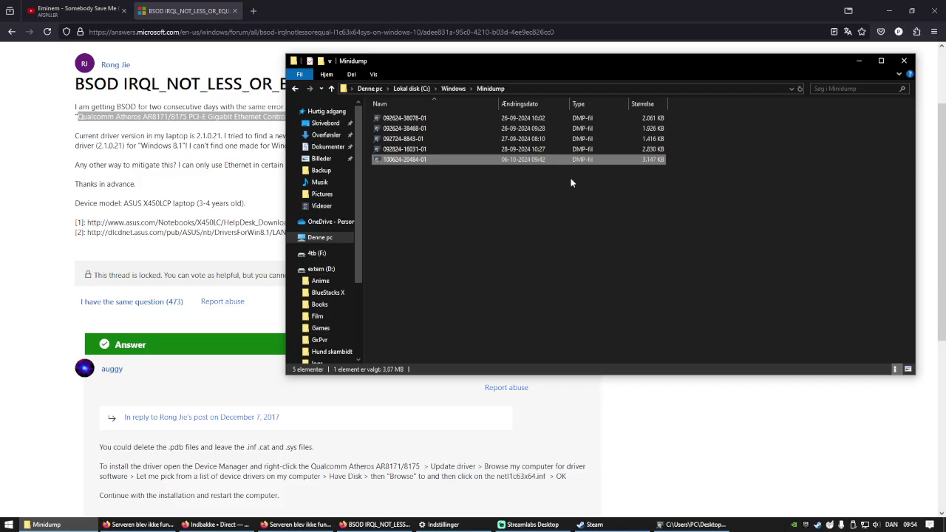
- Return to the Microsoft Community thread, expand its replies, and read the moderator's advice on Windows 10 compatible drivers
click(234, 214)
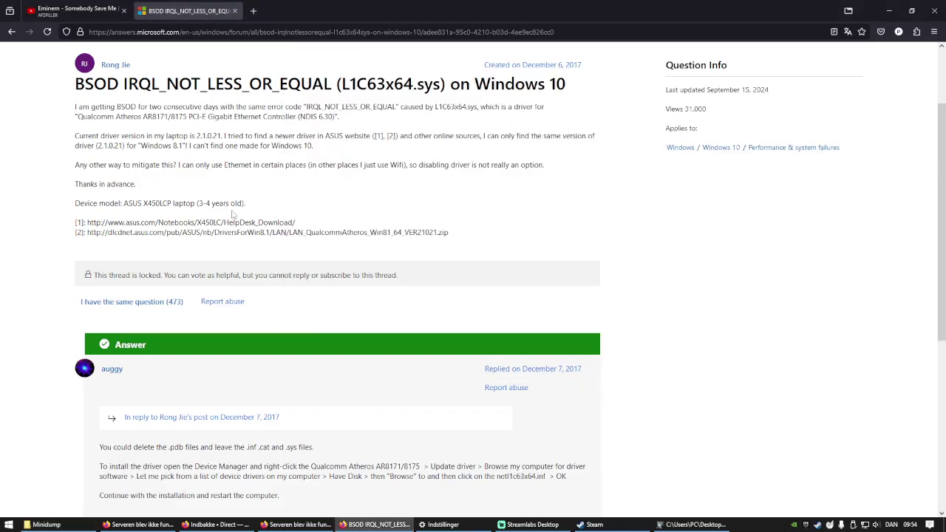
scroll(253, 203, down, 3)
click(145, 355)
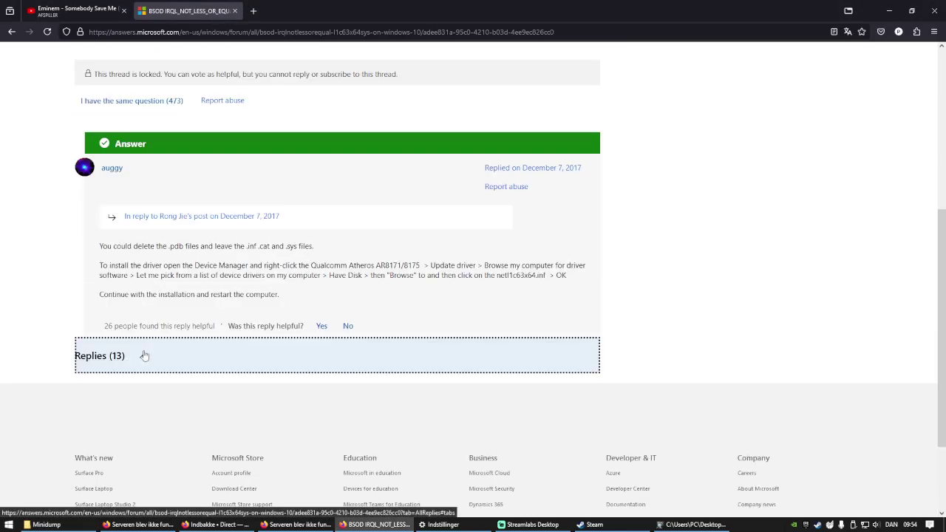
scroll(161, 337, down, 1)
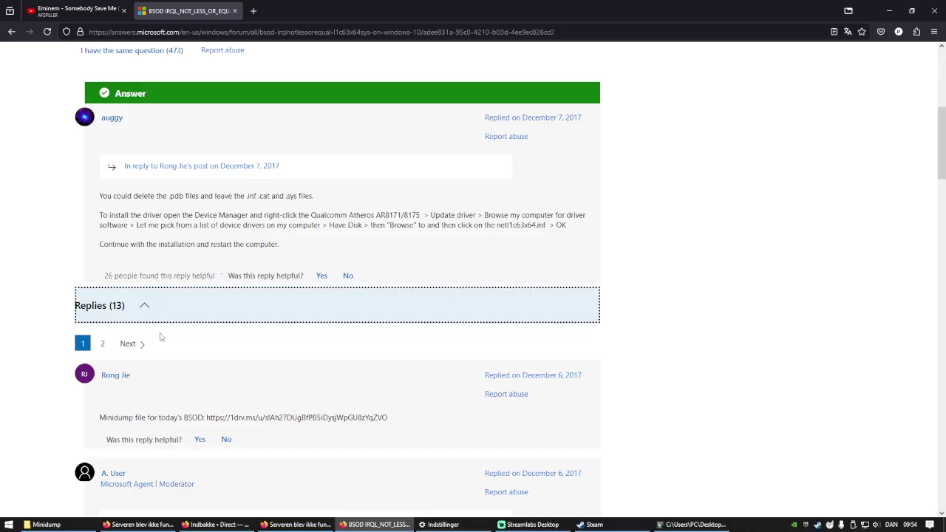
scroll(161, 337, down, 1)
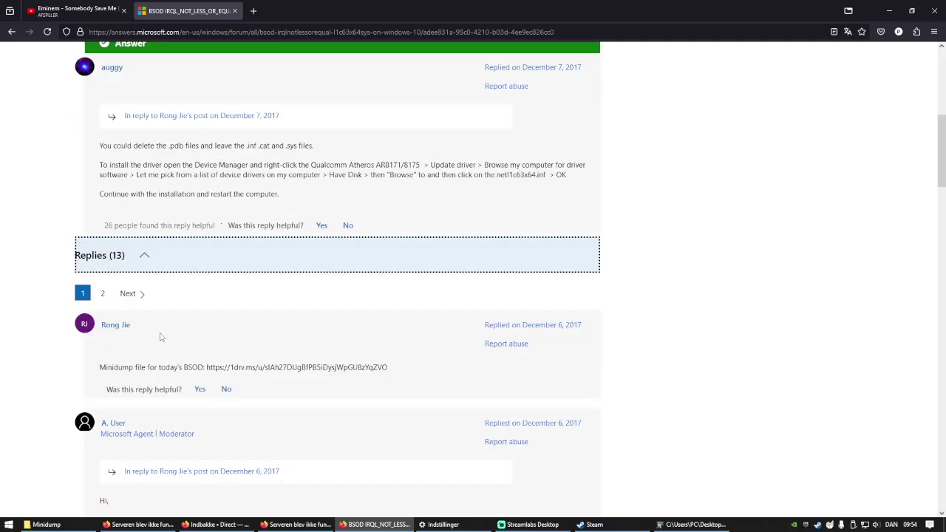
scroll(160, 337, down, 1)
scroll(161, 337, down, 4)
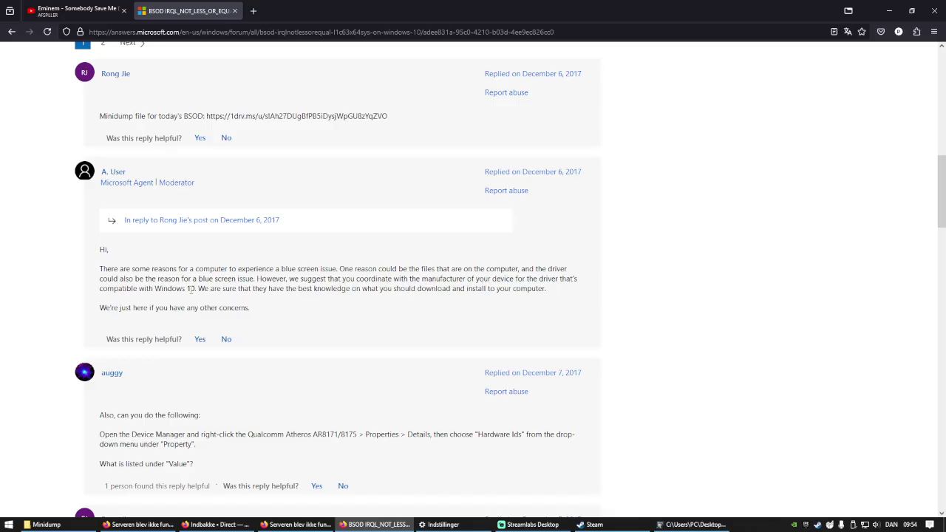
drag(194, 289, 257, 280)
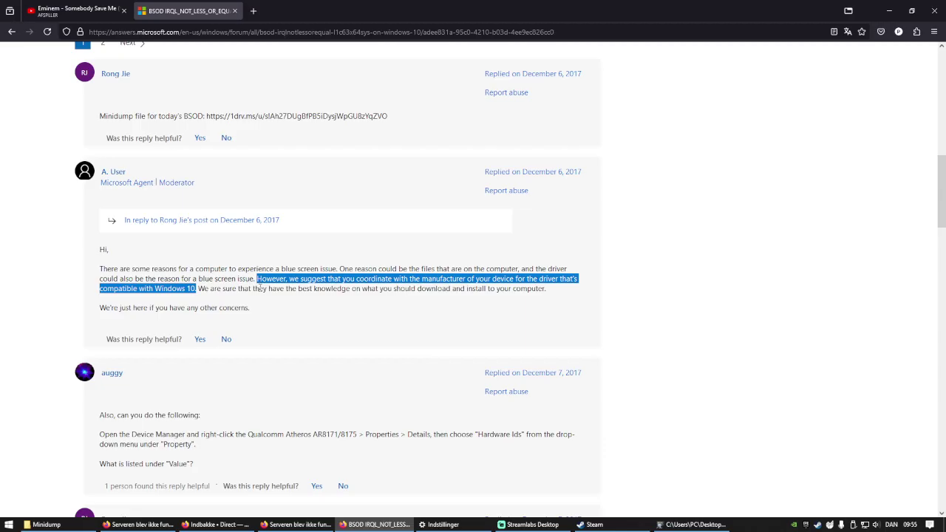
click(262, 291)
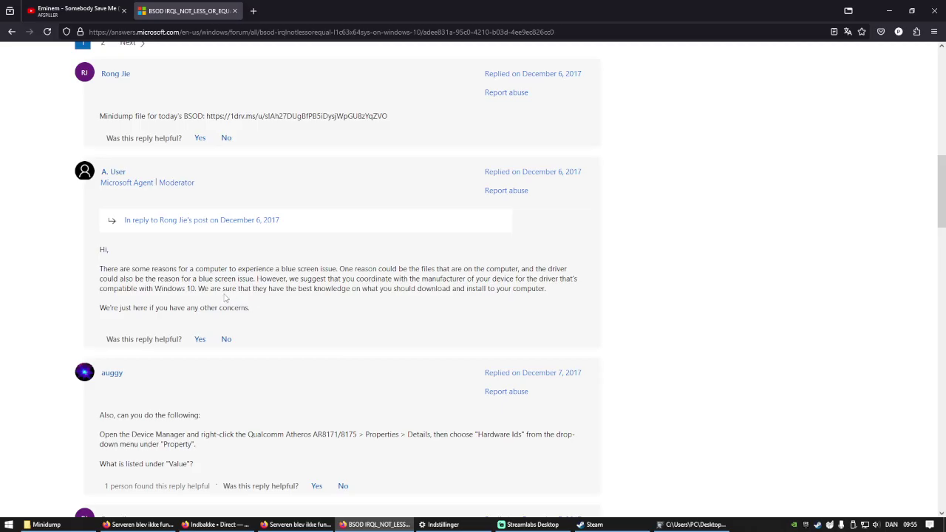
- Enlarge the thread page to 150% and read the replies about the Ethernet controller's Hardware Ids
scroll(229, 296, up, 3)
scroll(228, 296, up, 1)
scroll(229, 296, down, 3)
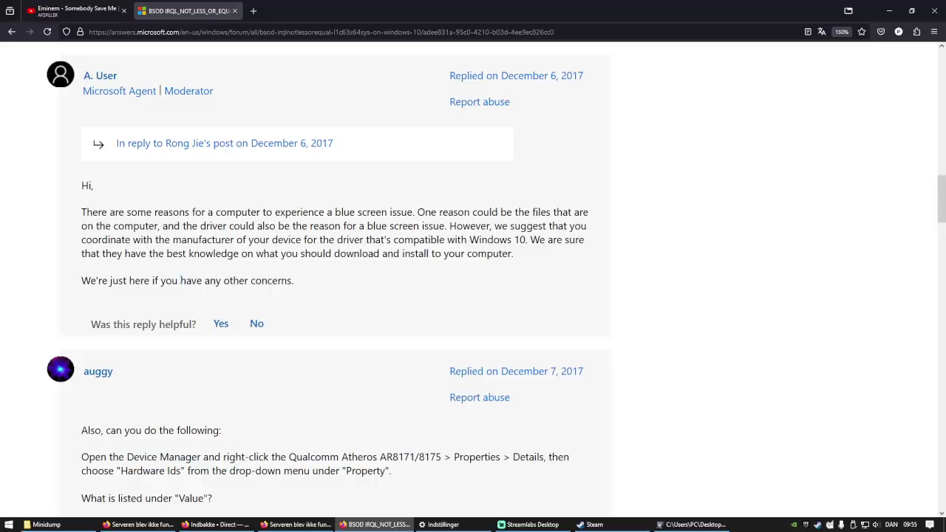
scroll(180, 281, down, 2)
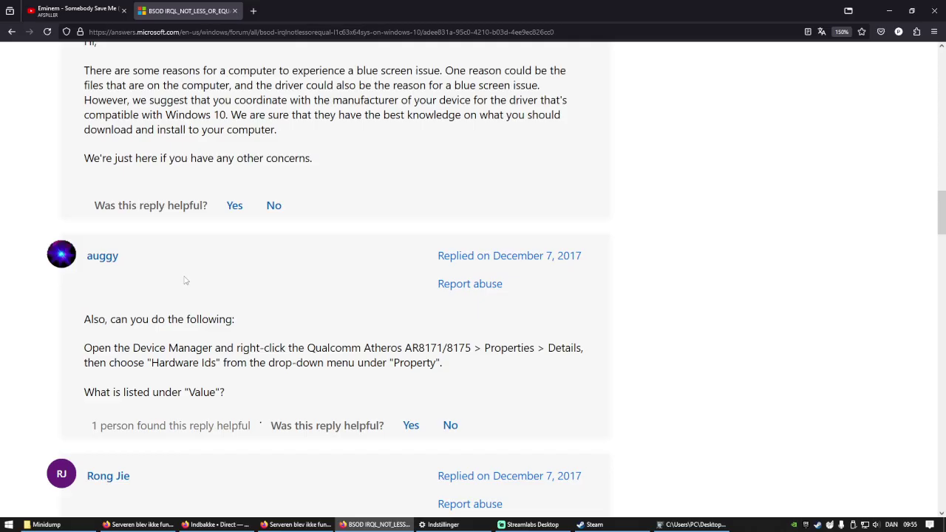
scroll(186, 280, down, 1)
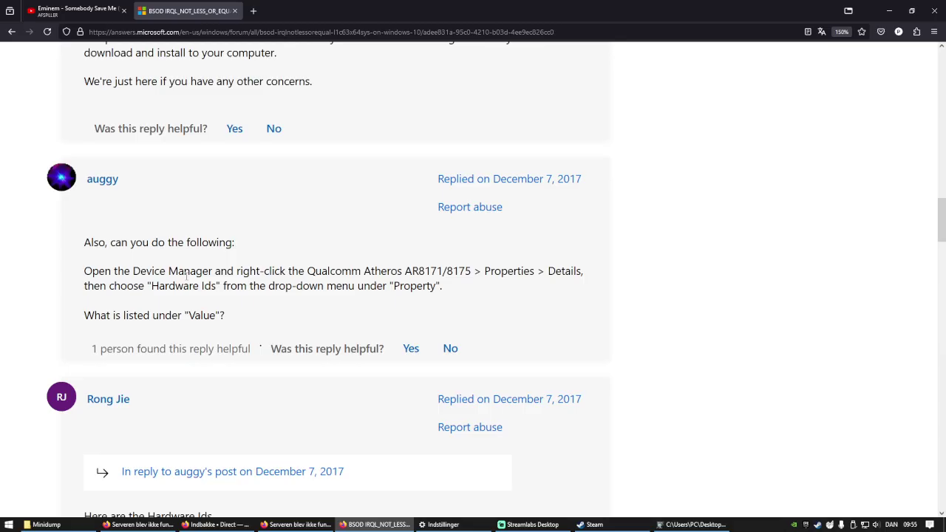
scroll(188, 279, down, 2)
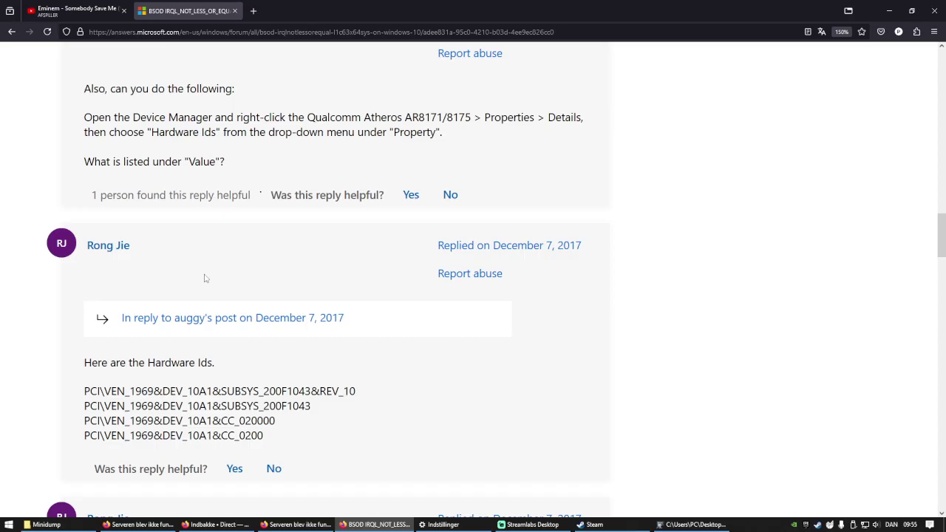
scroll(206, 278, down, 2)
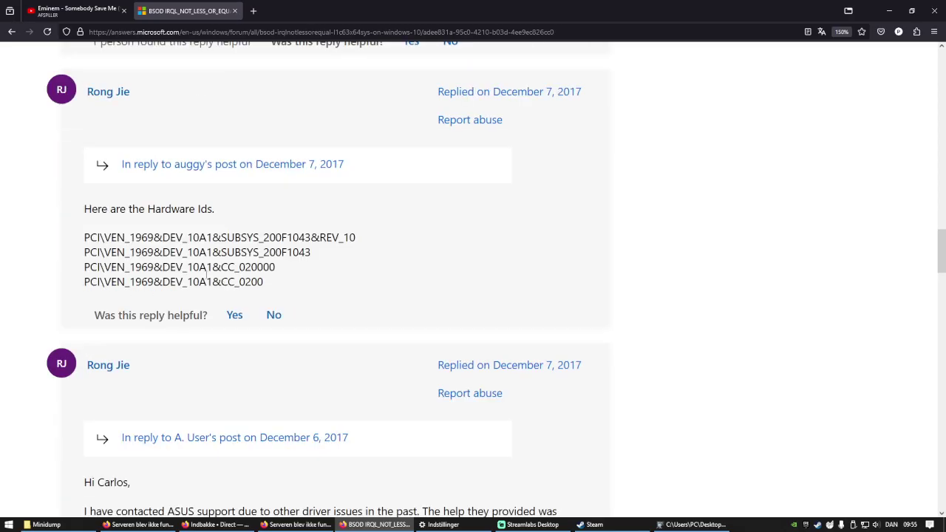
scroll(206, 275, down, 1)
scroll(210, 279, down, 1)
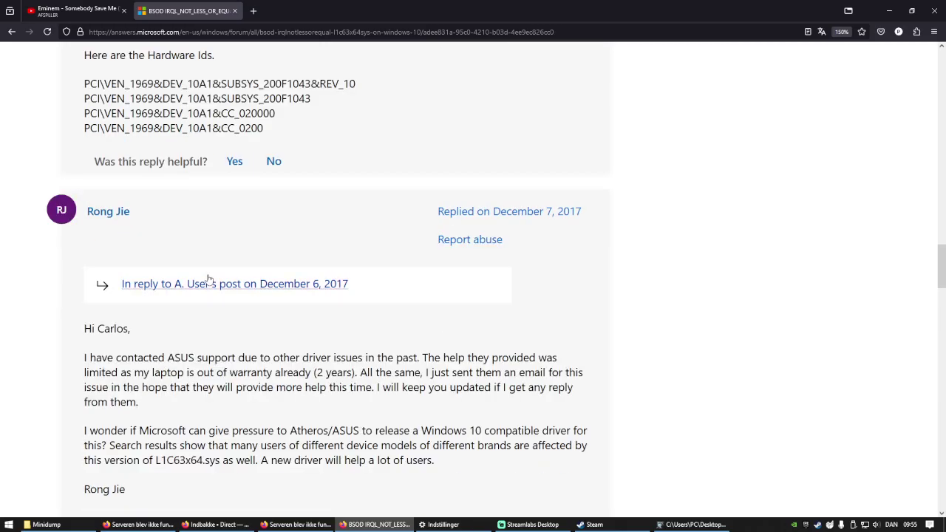
- Read the replies about contacting ASUS support and searching for an updated Qualcomm Atheros driver through Device Manager
scroll(209, 278, down, 1)
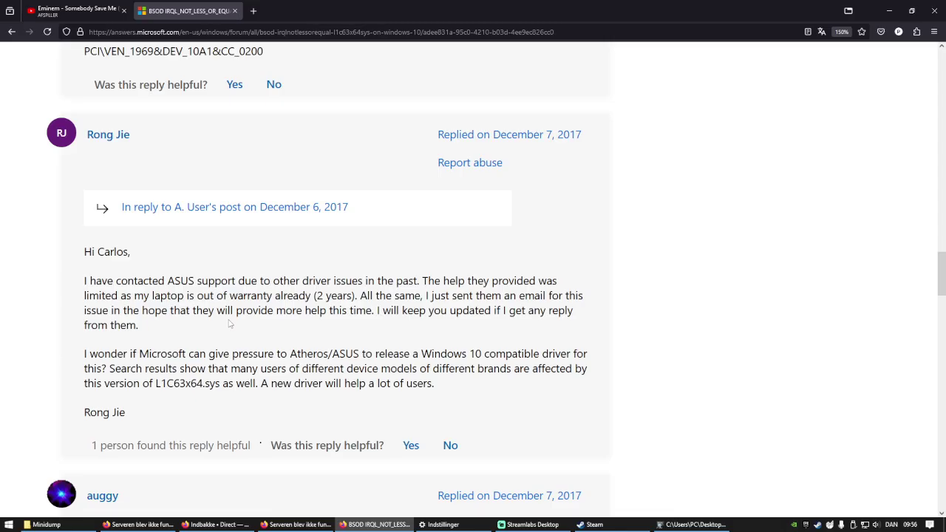
scroll(230, 323, down, 1)
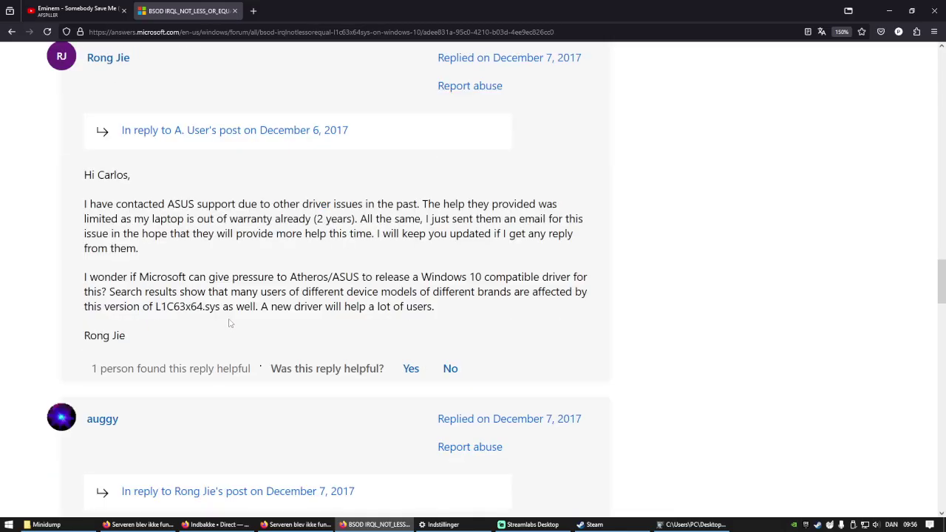
drag(268, 306, 371, 309)
scroll(371, 311, down, 2)
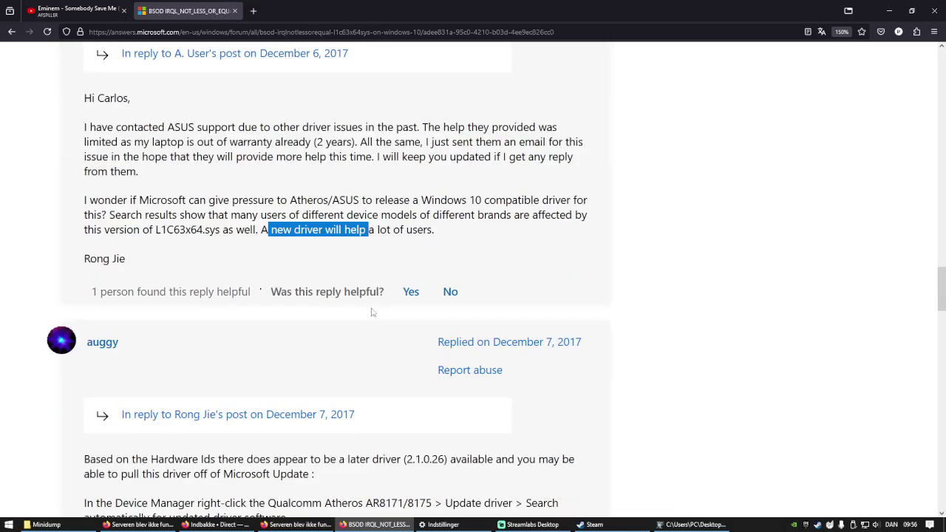
scroll(372, 311, down, 1)
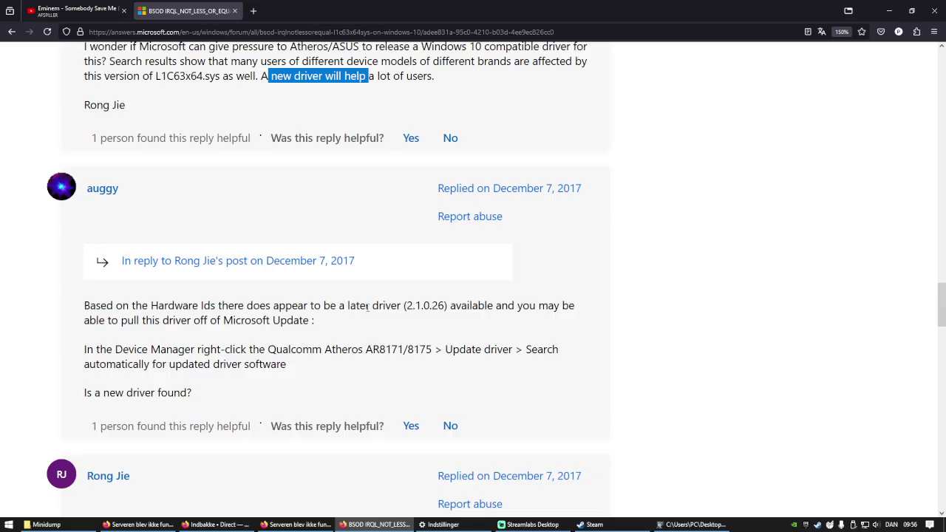
scroll(368, 306, down, 5)
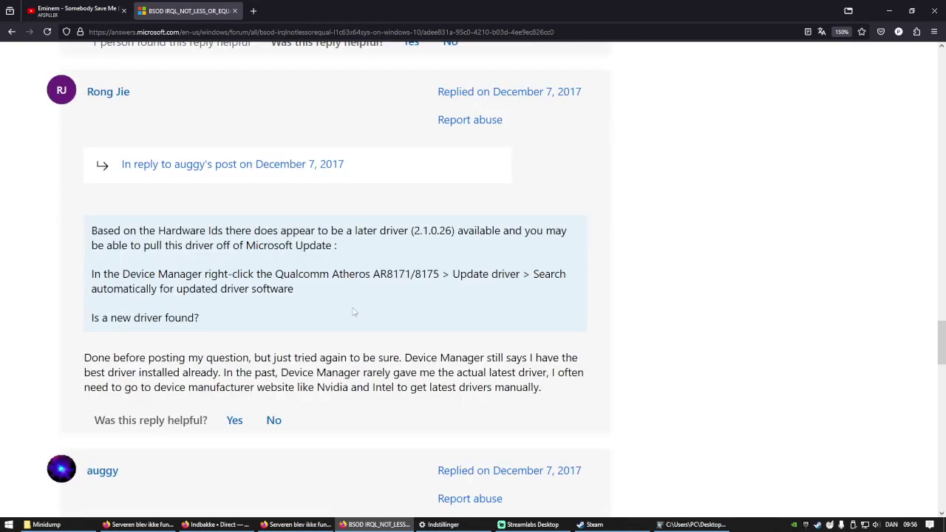
drag(91, 358, 258, 358)
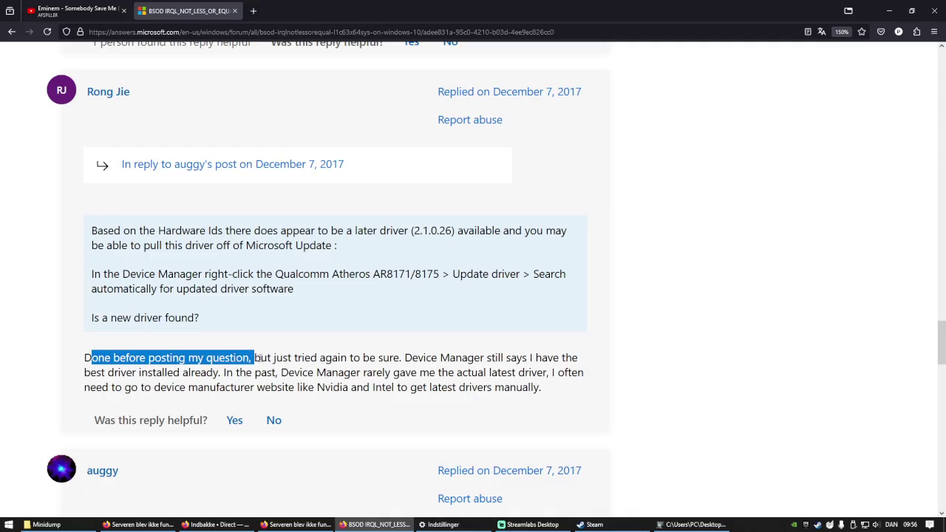
drag(392, 358, 220, 373)
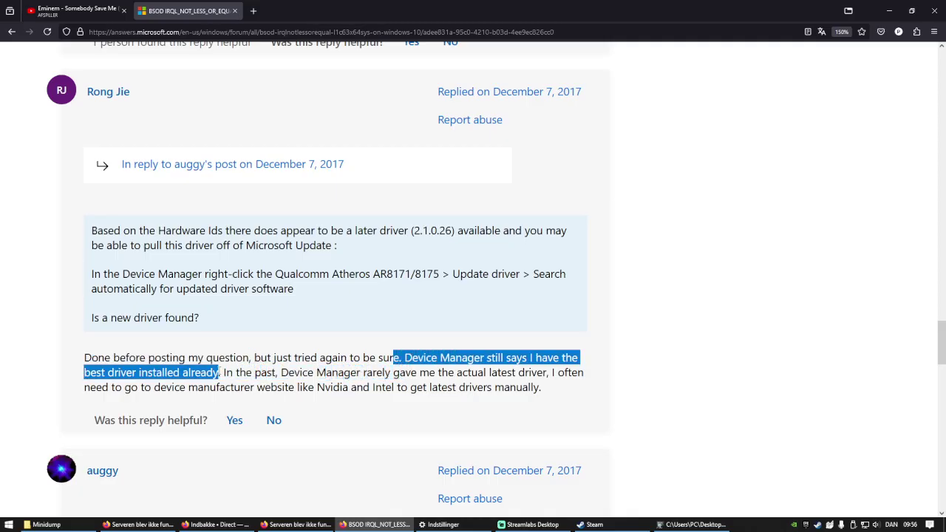
click(233, 372)
- Read the replies on manually downloading and extracting driver 2.1.0.26, and the accepted answer's installation instructions
scroll(273, 374, down, 3)
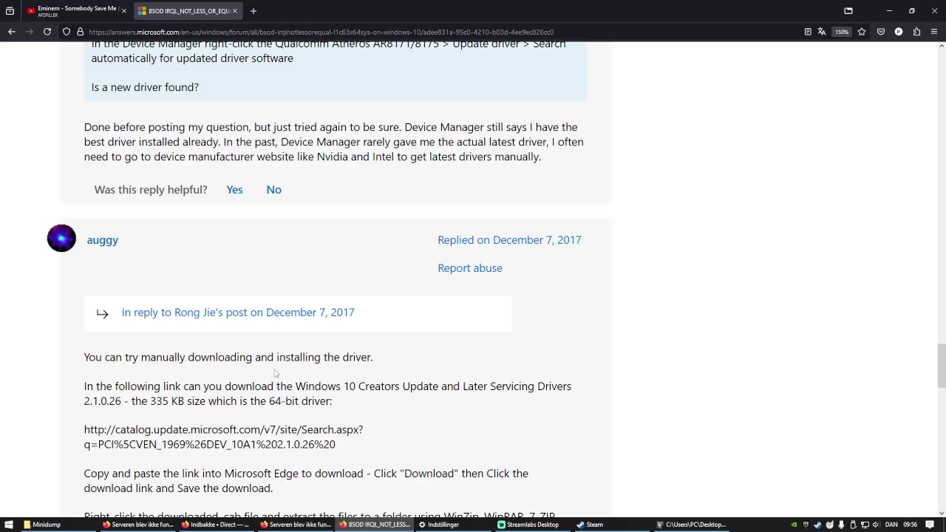
scroll(275, 373, down, 1)
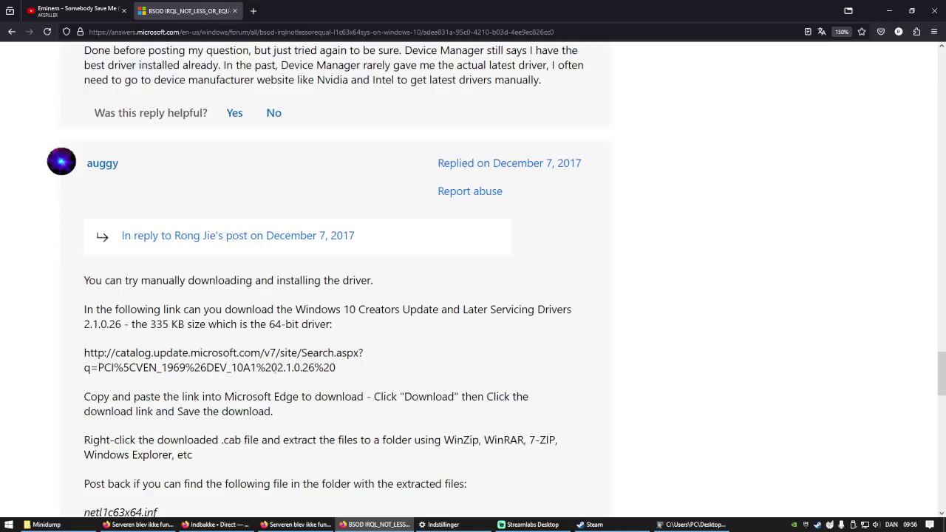
scroll(275, 370, down, 1)
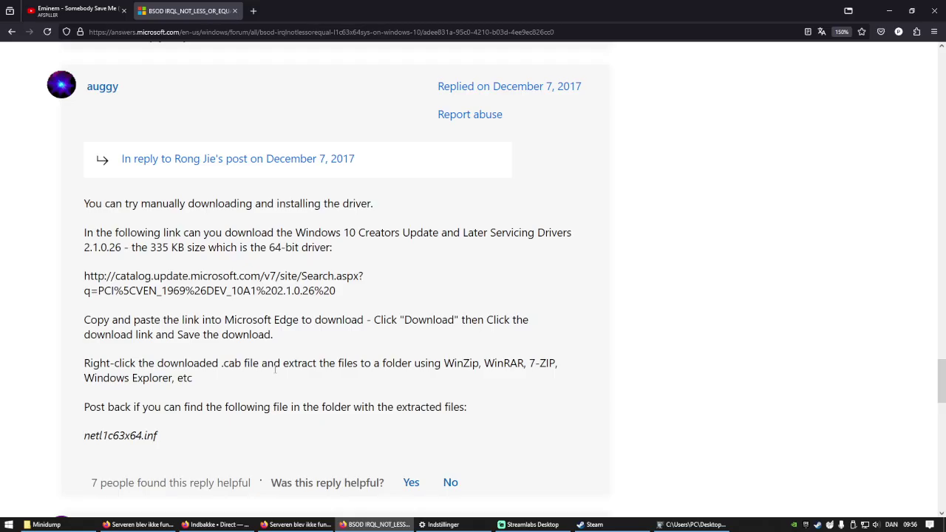
scroll(275, 370, down, 5)
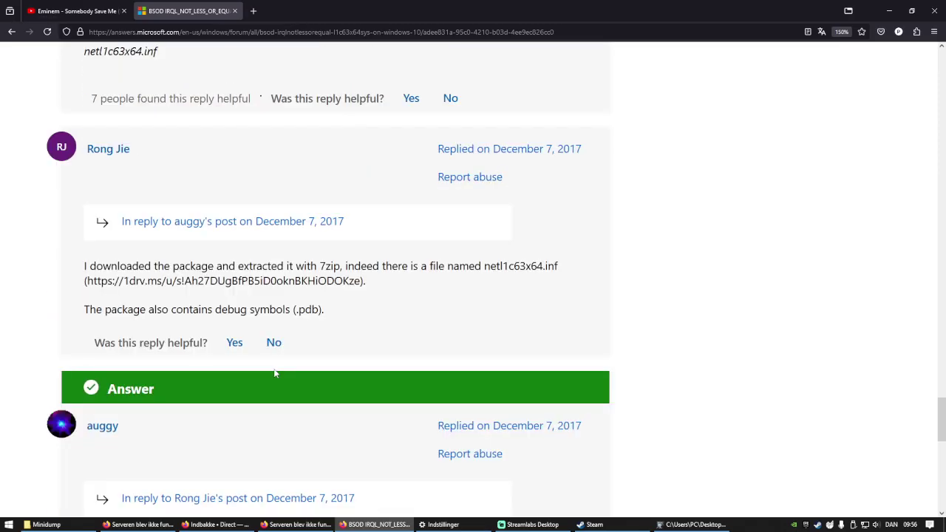
scroll(275, 374, up, 5)
scroll(275, 373, down, 3)
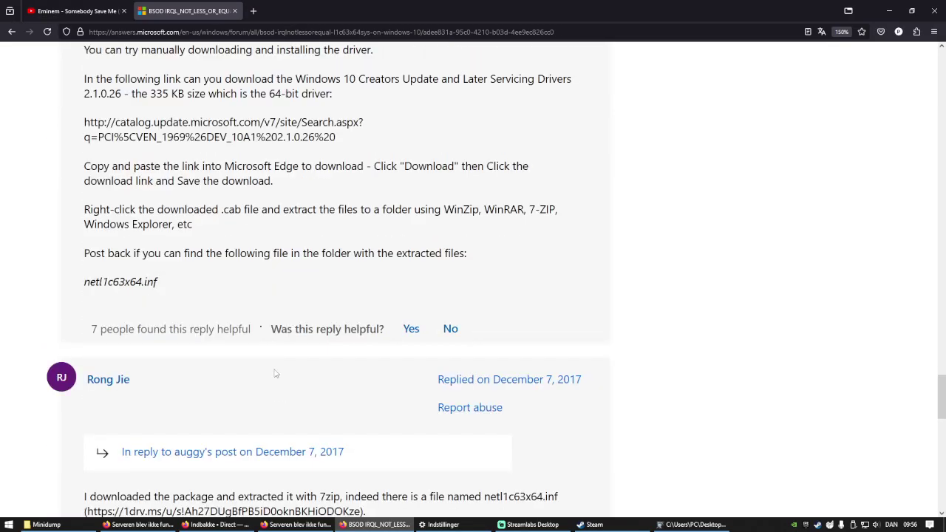
scroll(275, 373, down, 5)
scroll(275, 374, up, 1)
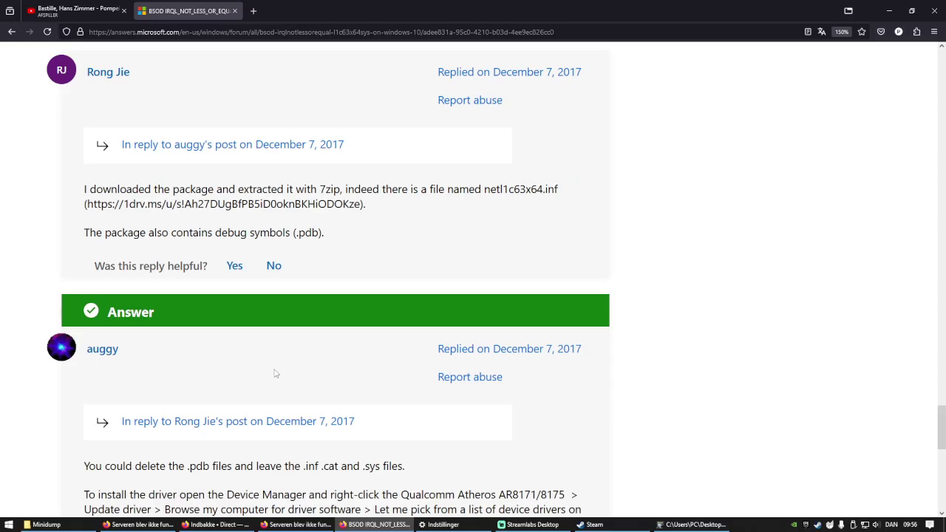
scroll(275, 374, down, 2)
scroll(275, 370, down, 1)
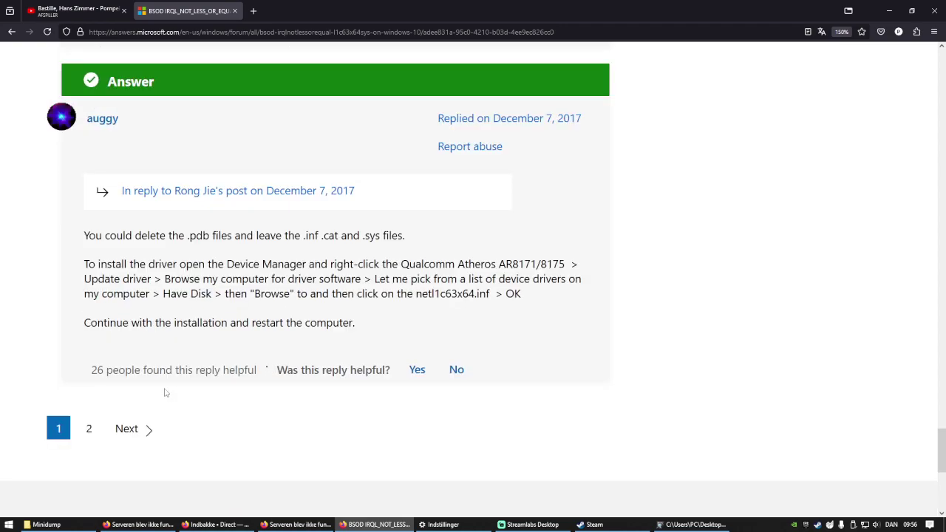
- Open page 2 of the thread and read the follow-up replies on whether installing the driver solved the BSOD
click(139, 433)
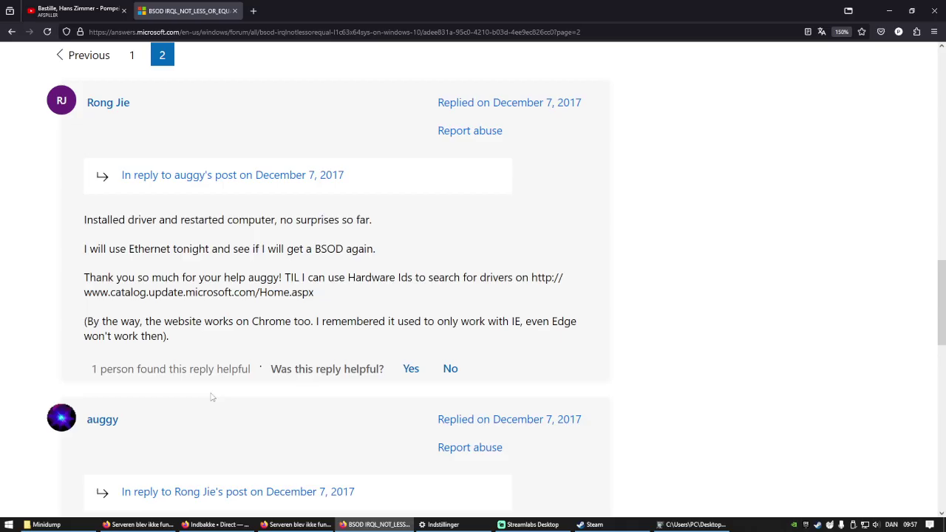
scroll(231, 396, down, 2)
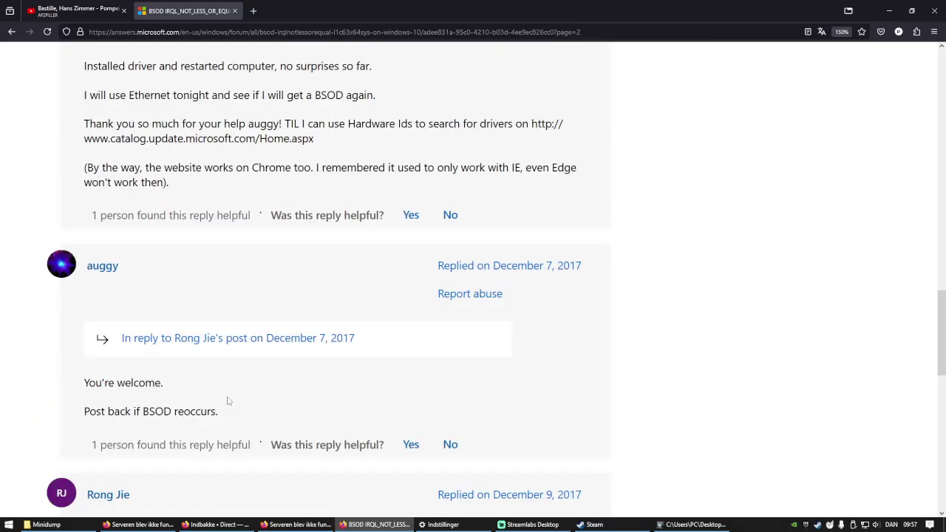
scroll(229, 402, down, 1)
scroll(229, 402, down, 2)
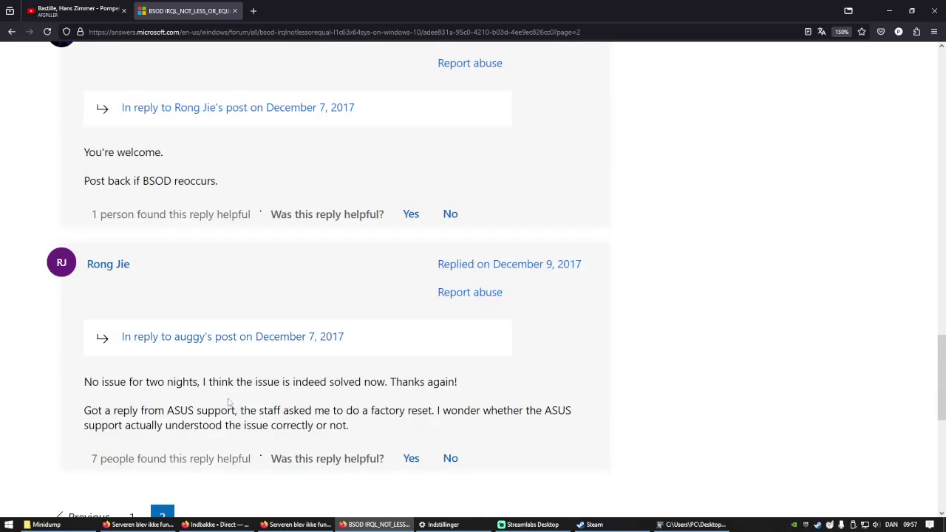
scroll(229, 402, down, 1)
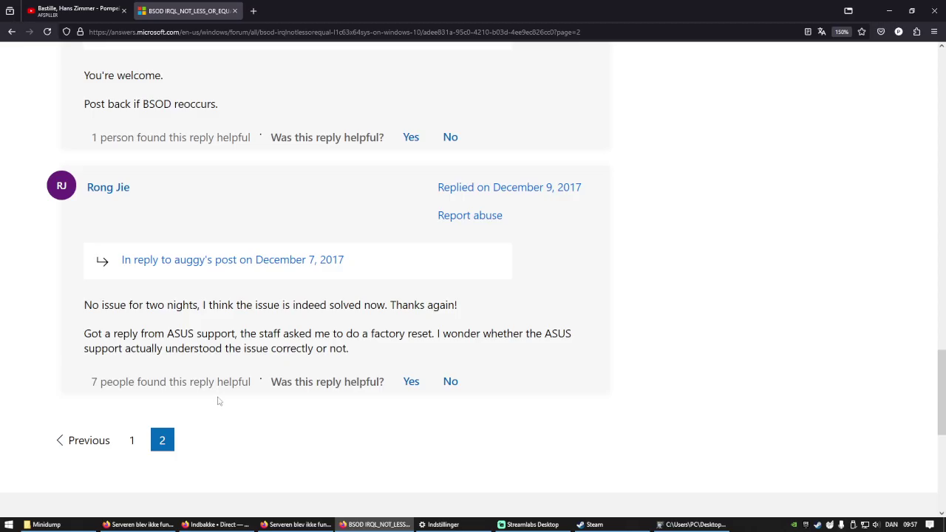
drag(92, 305, 199, 308)
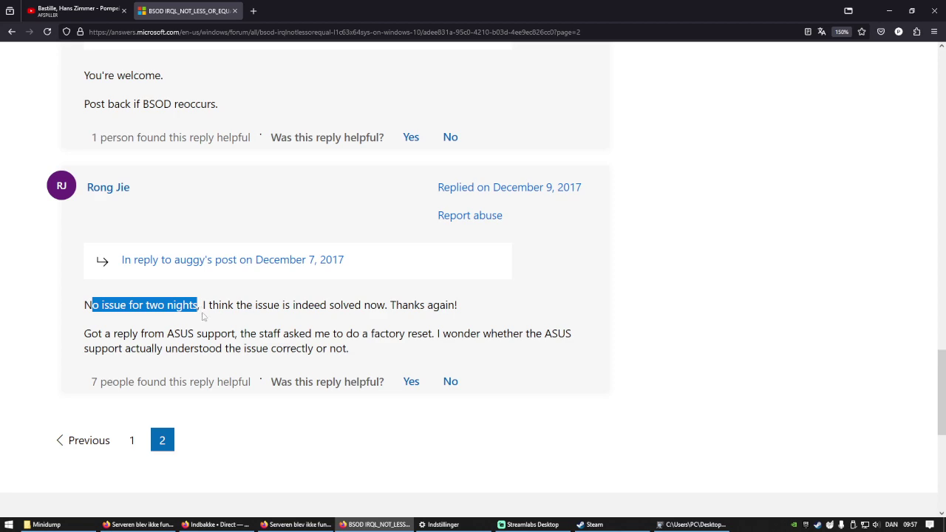
drag(85, 304, 462, 309)
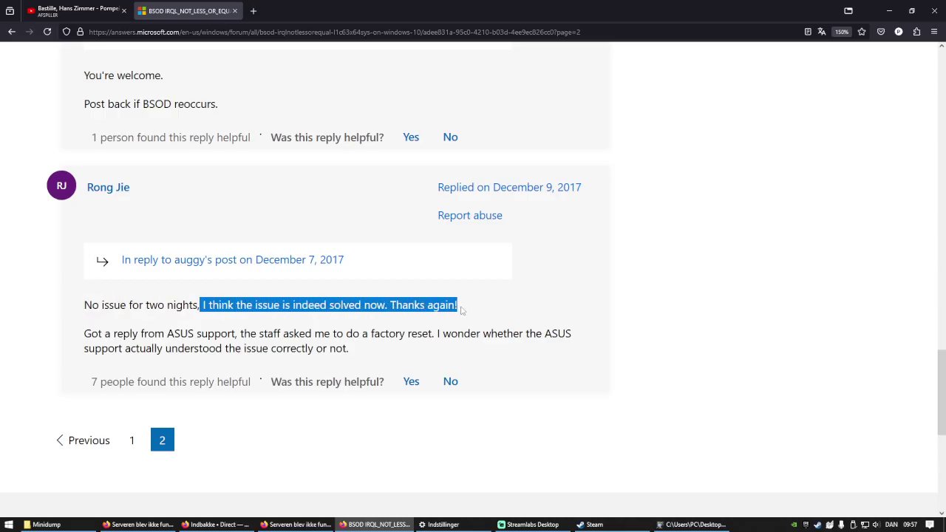
click(338, 317)
scroll(330, 311, down, 5)
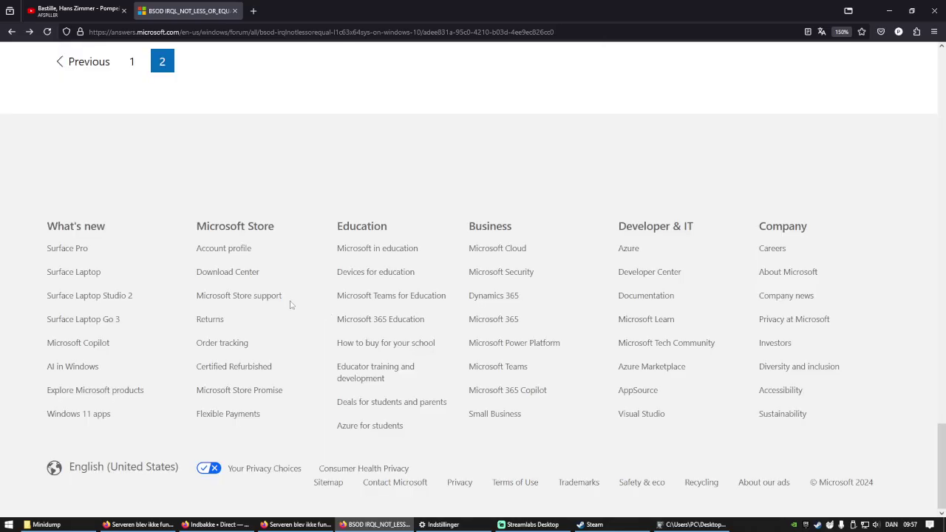
- Return to the L1C63x64.sys search results, open Microsoft Learn's "What is a code L1C63x64 sys", and read both answers
key(F5)
key(alt+Left)
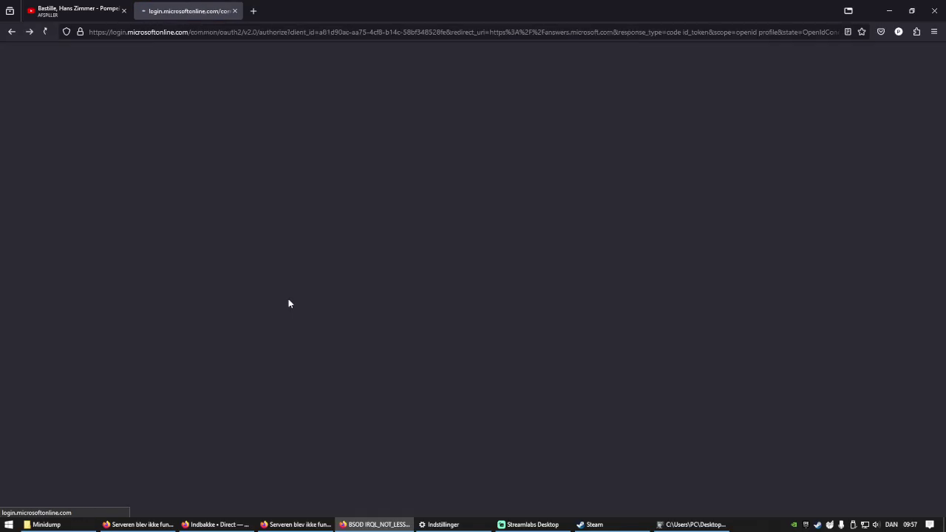
click(207, 157)
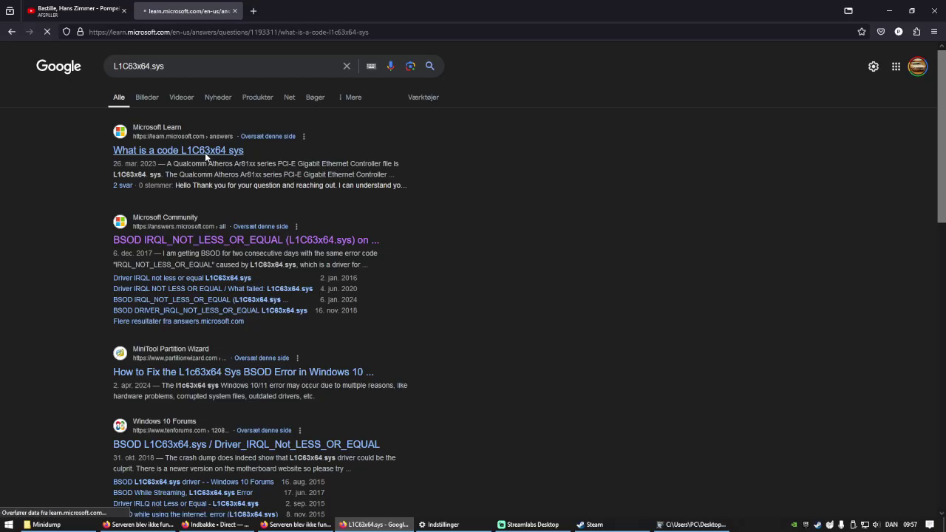
scroll(269, 223, down, 2)
scroll(270, 225, down, 3)
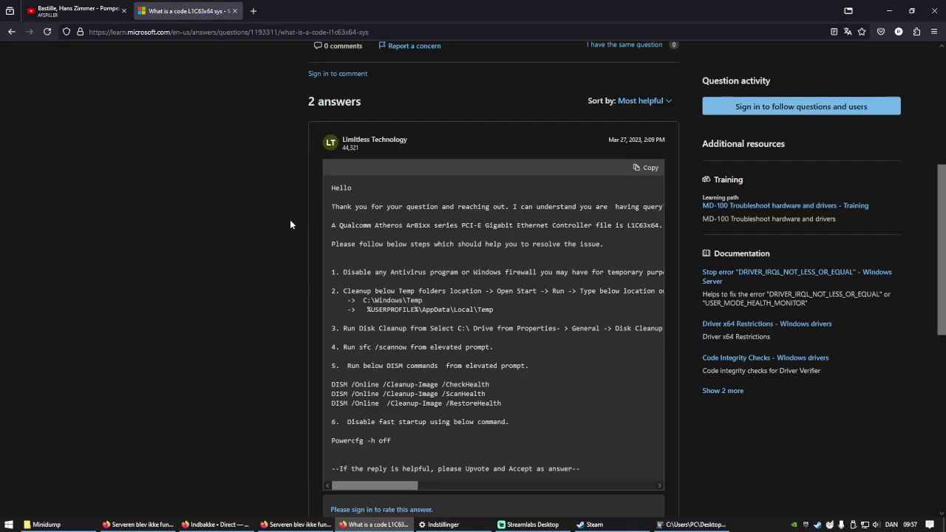
drag(335, 207, 515, 215)
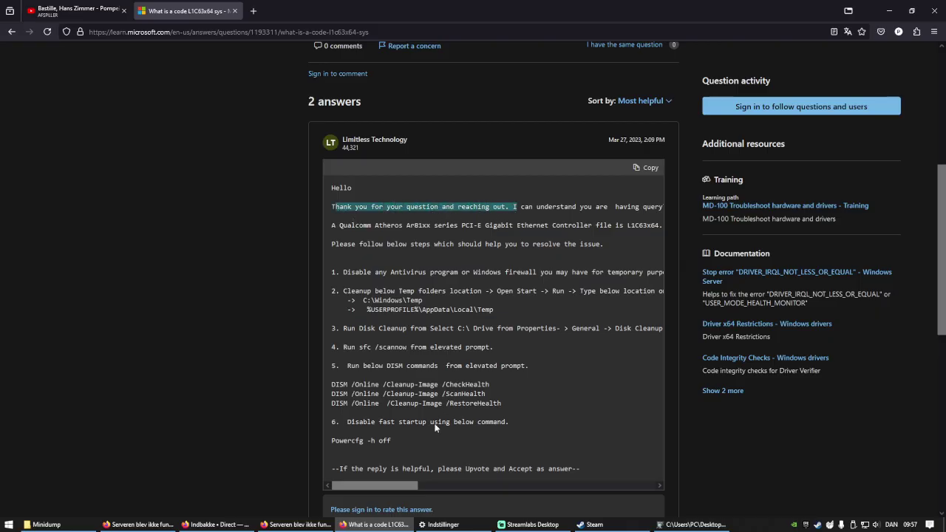
mouse_move(392, 486)
mouse_down()
mouse_move(467, 494)
mouse_move(407, 488)
mouse_move(651, 484)
mouse_move(391, 473)
mouse_up()
scroll(310, 417, down, 3)
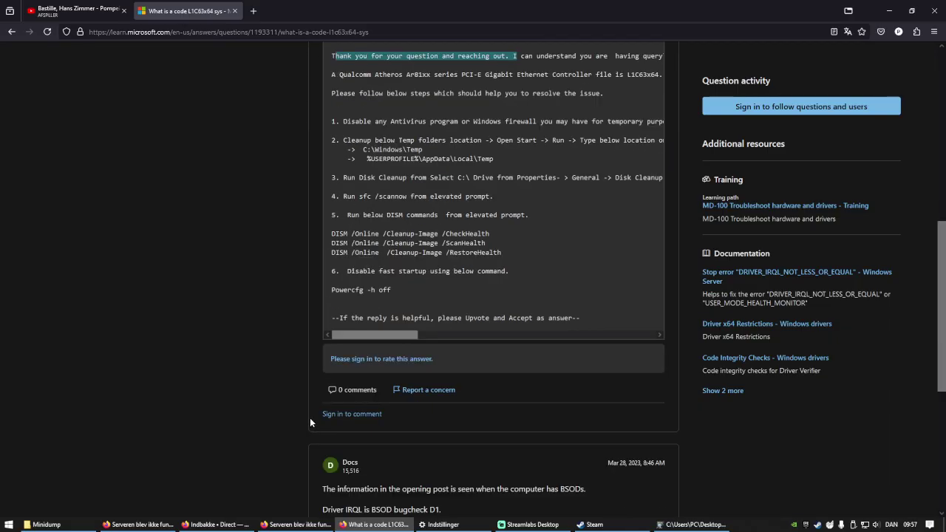
scroll(311, 421, down, 1)
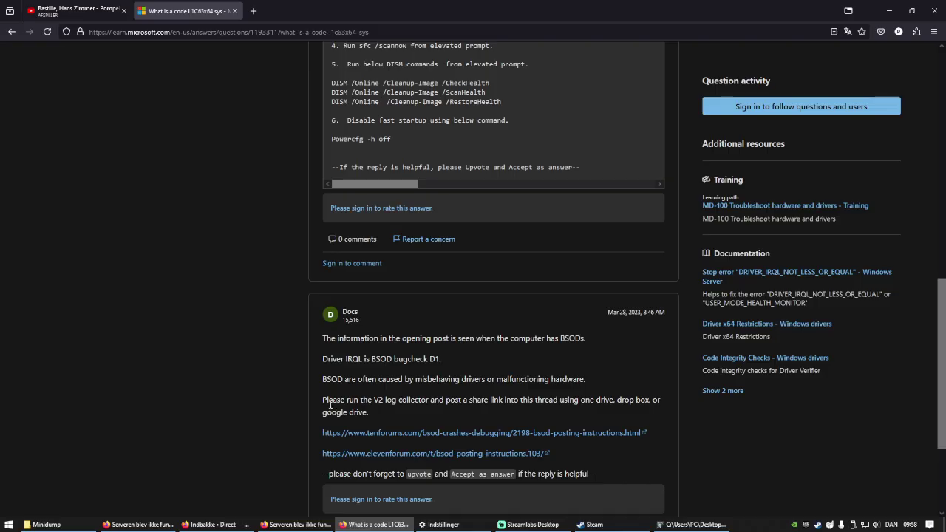
- Return to the search results, open the Windows 10 Forums L1C63x64.sys thread, accept its privacy notice, and read the first reply
key(alt+Left)
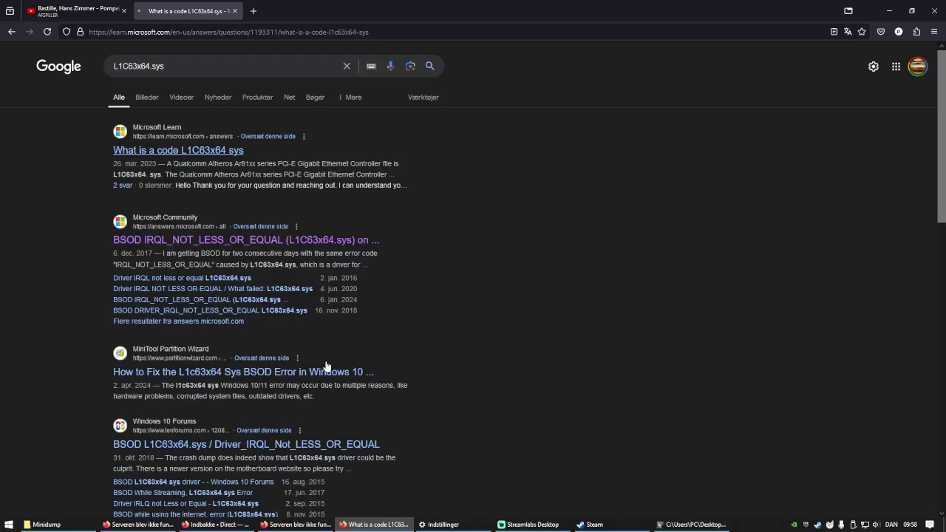
click(276, 443)
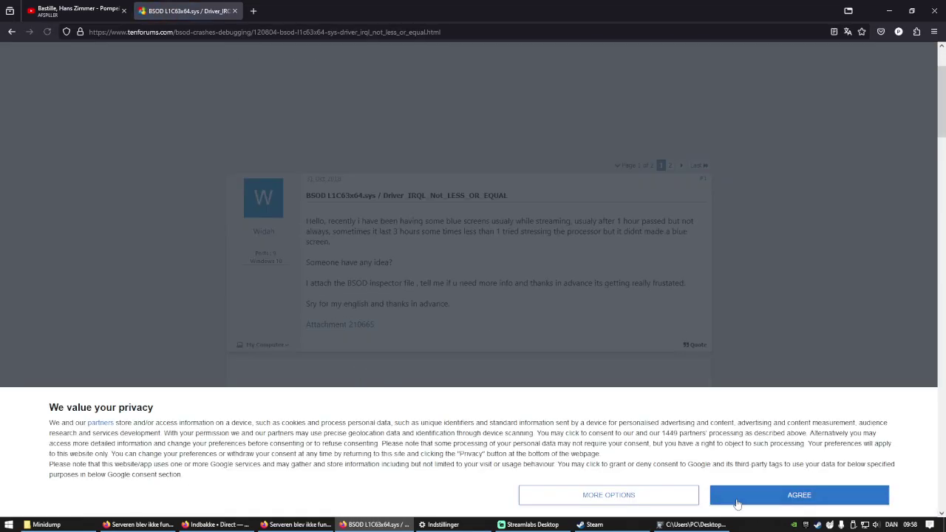
click(738, 504)
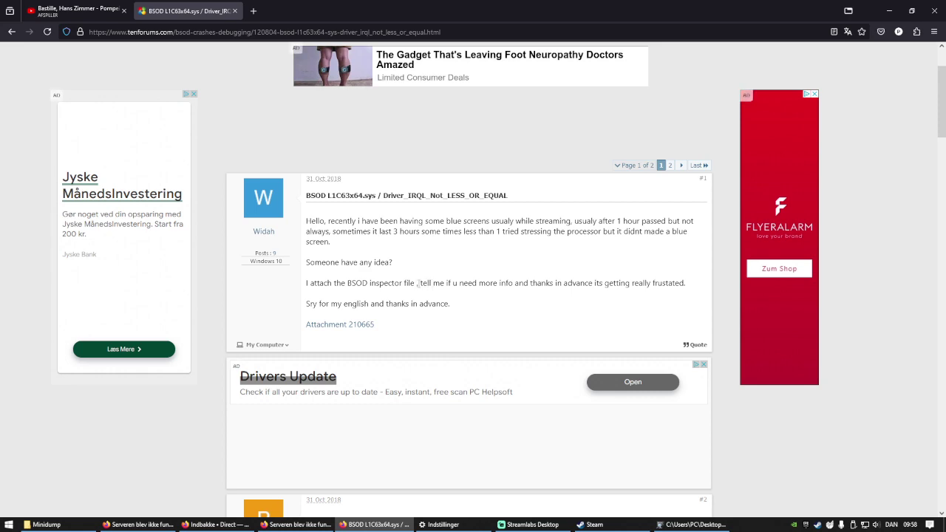
scroll(418, 286, down, 2)
scroll(419, 287, down, 1)
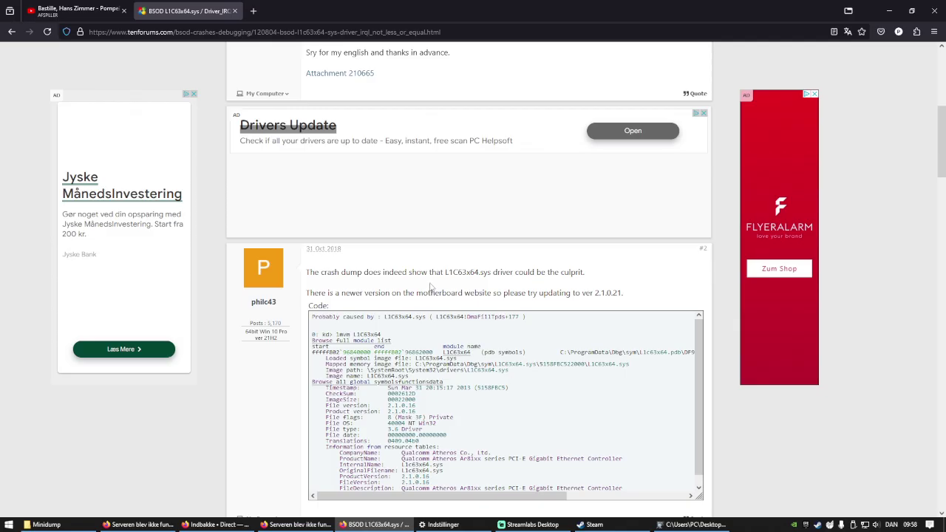
- Switch to WinDbg and check the crash analysis for the failure details and the PROCESS_NAME entry
click(665, 524)
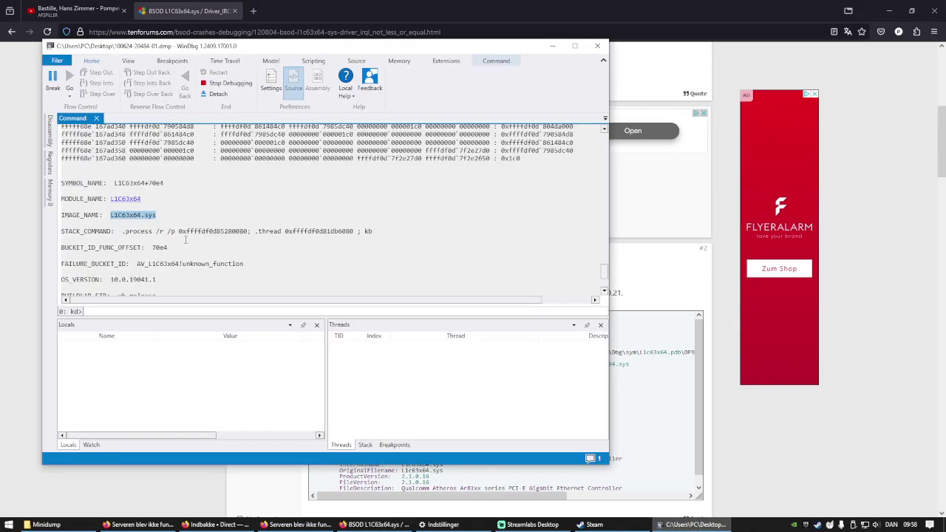
scroll(185, 239, down, 1)
scroll(185, 238, down, 3)
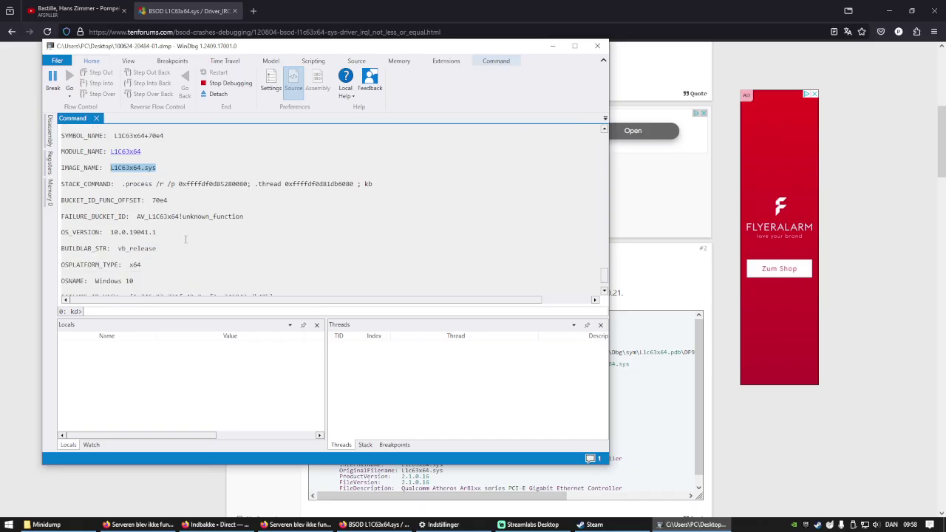
scroll(185, 239, up, 1)
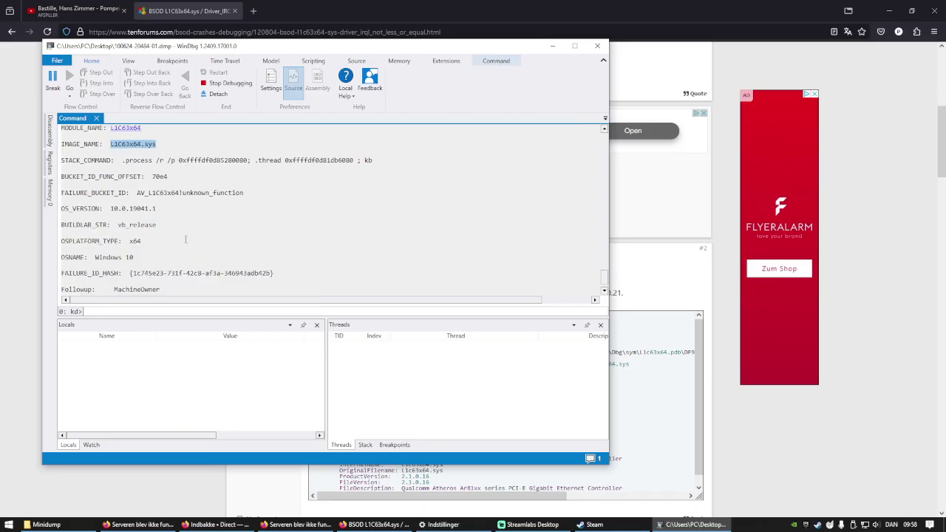
scroll(186, 239, up, 1)
scroll(185, 239, up, 6)
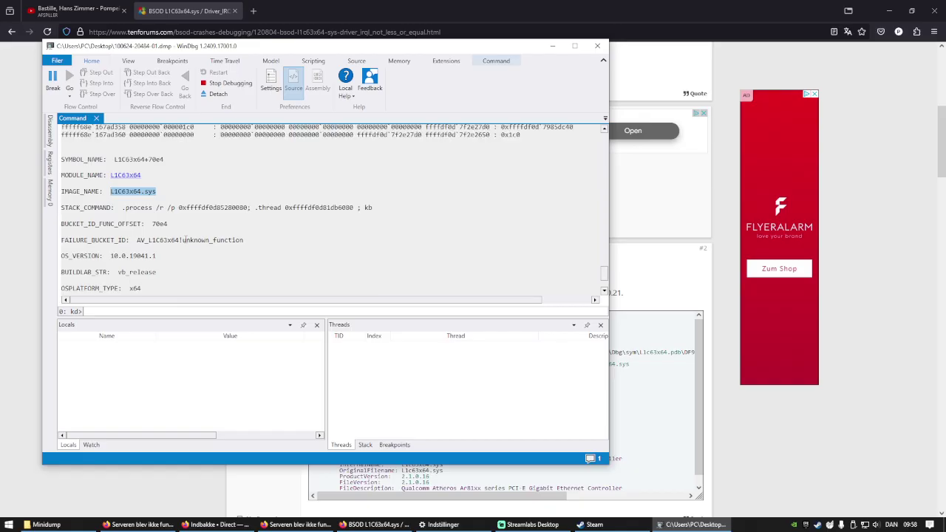
scroll(187, 233, up, 11)
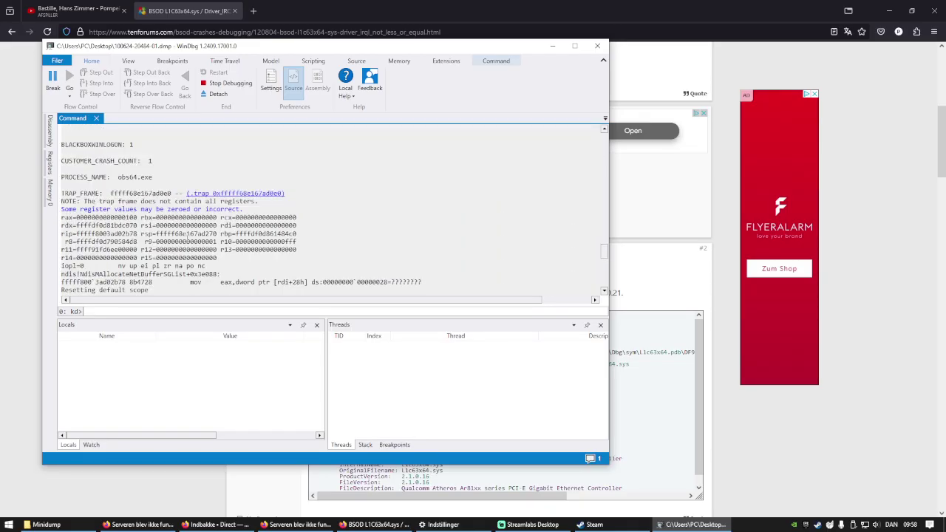
scroll(188, 237, up, 2)
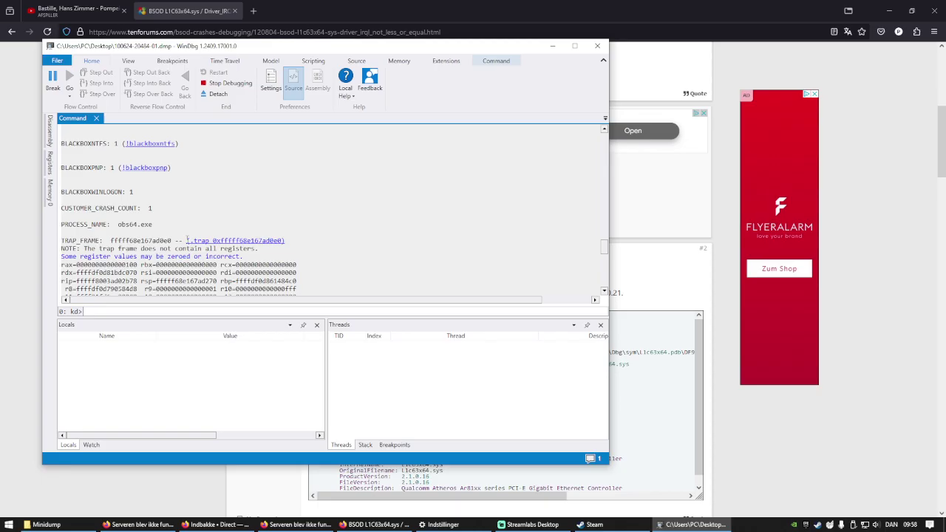
mouse_move(153, 224)
mouse_down()
mouse_move(111, 225)
mouse_move(153, 229)
mouse_up()
click(119, 224)
click(154, 225)
- Examine the bugcheck parameters and key values, working back to the Bugcheck Analysis heading and its error description
scroll(153, 226, up, 6)
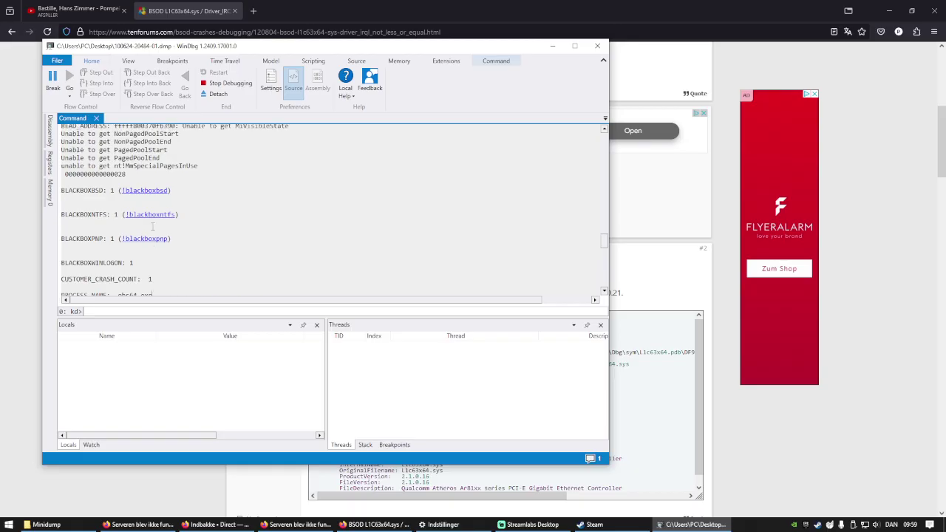
scroll(153, 229, up, 2)
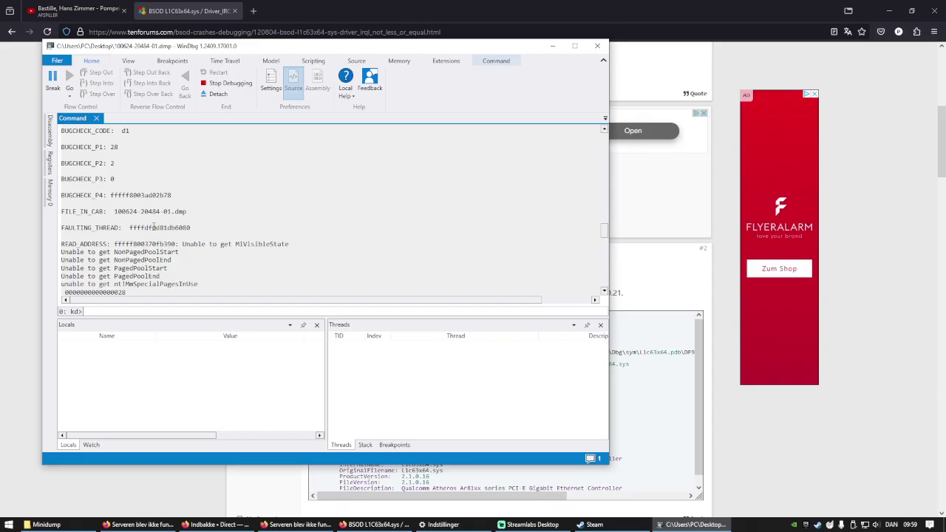
scroll(153, 228, up, 6)
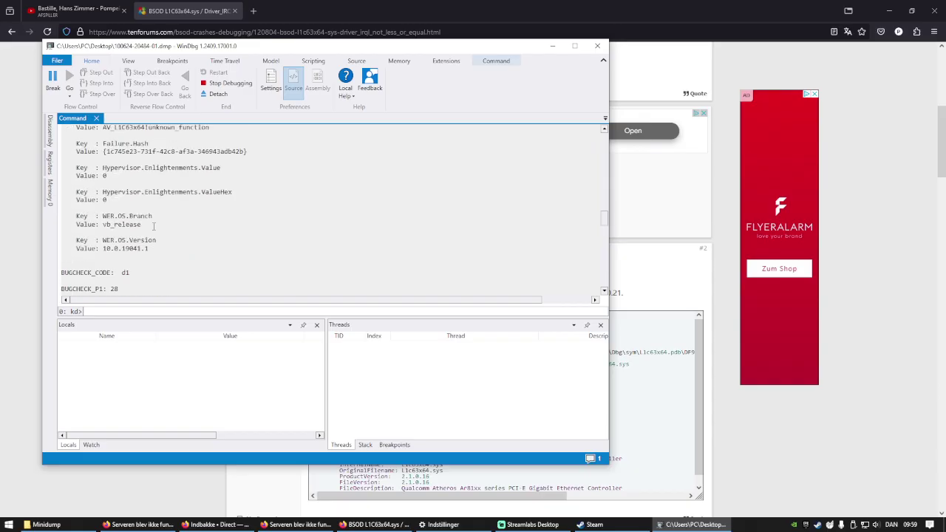
scroll(154, 224, up, 7)
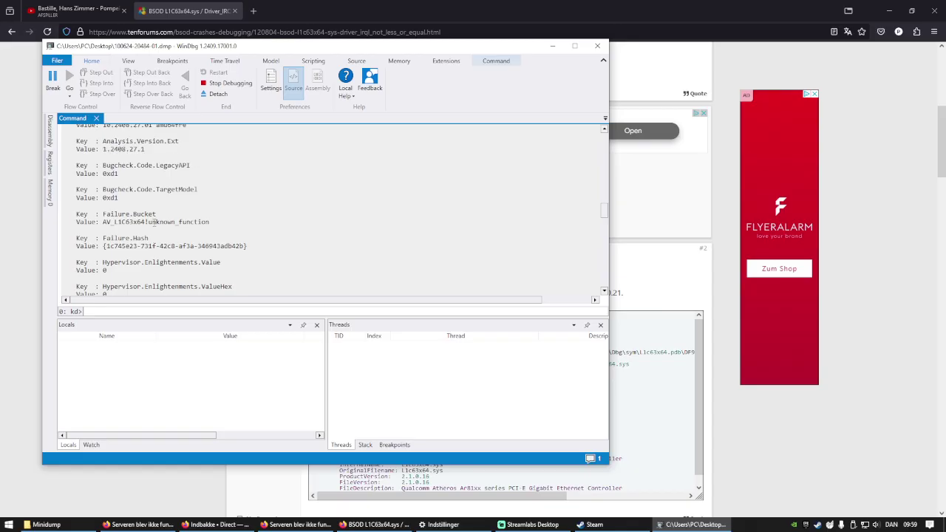
scroll(154, 221, up, 11)
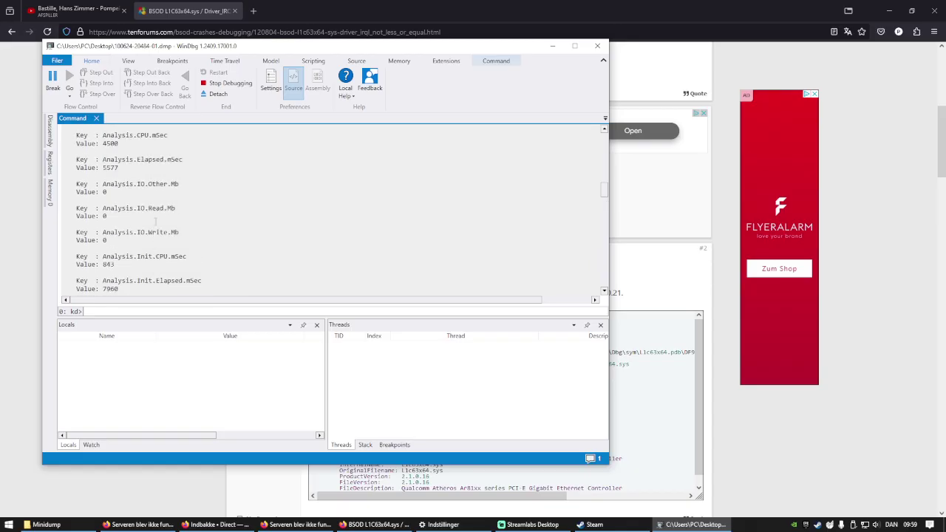
scroll(155, 221, up, 5)
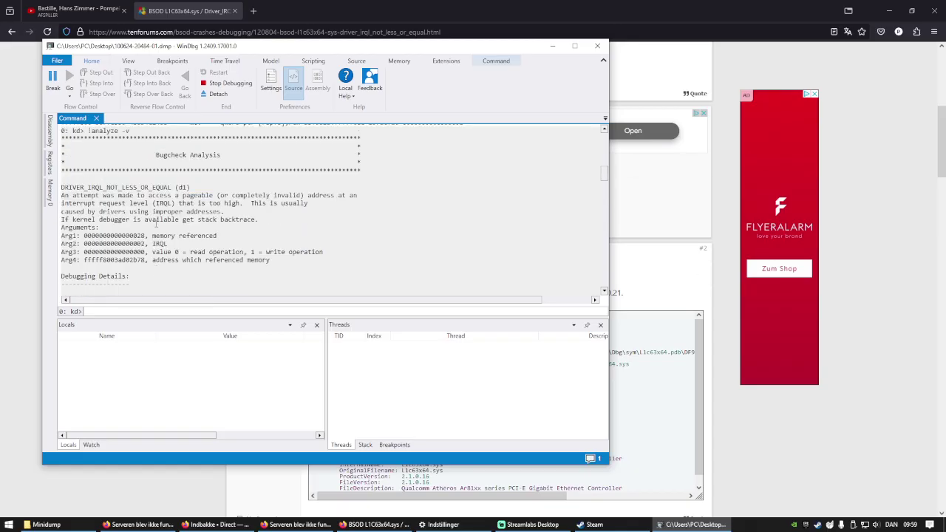
scroll(157, 223, up, 1)
- Review the analysis from the debugging details through the stack text to its end, and widen the WinDbg window
scroll(156, 223, down, 6)
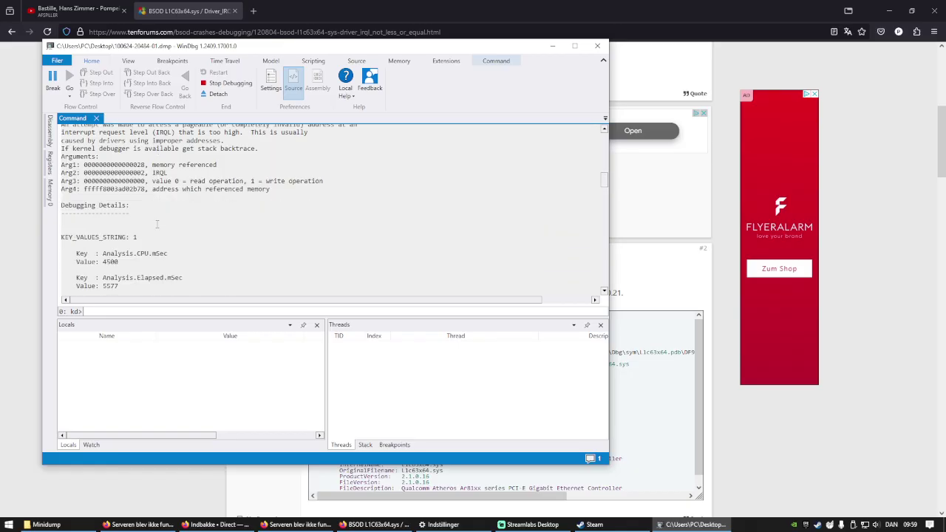
scroll(157, 223, down, 11)
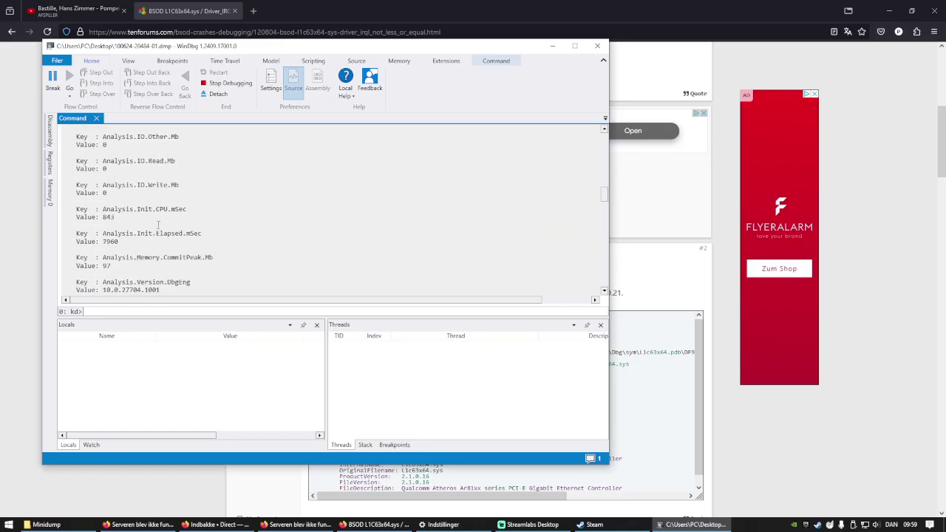
scroll(158, 225, down, 18)
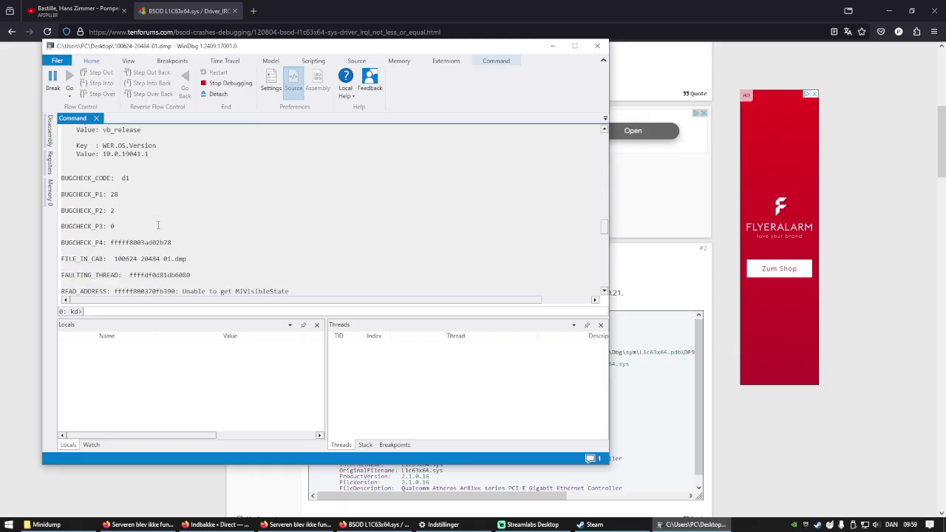
scroll(158, 224, down, 20)
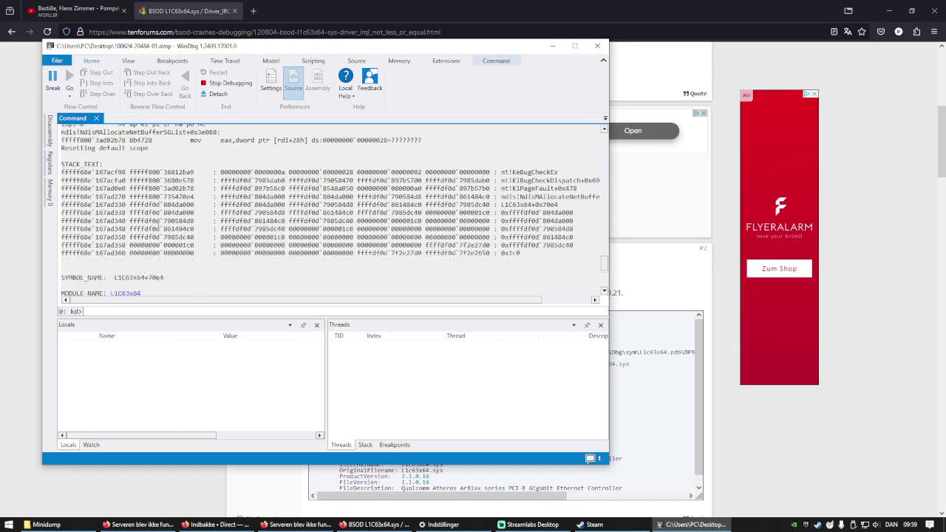
scroll(157, 225, down, 3)
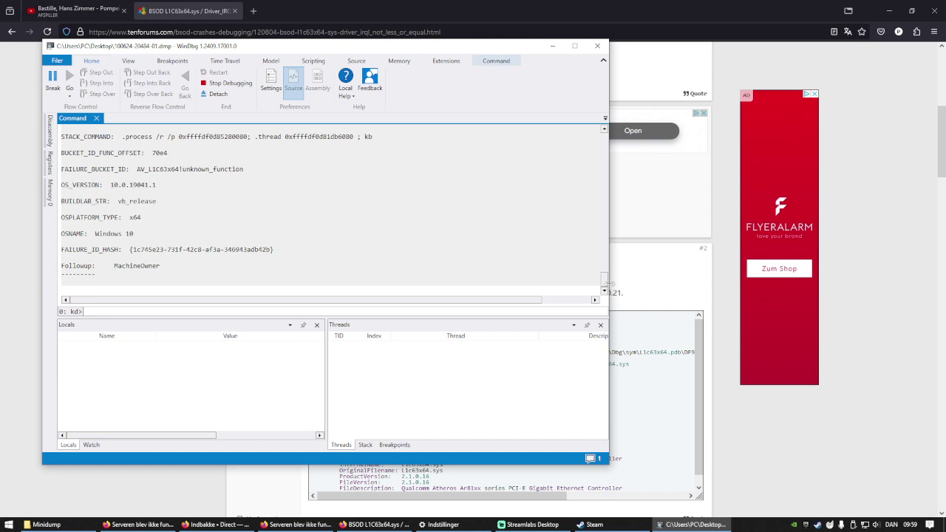
drag(609, 284, 696, 288)
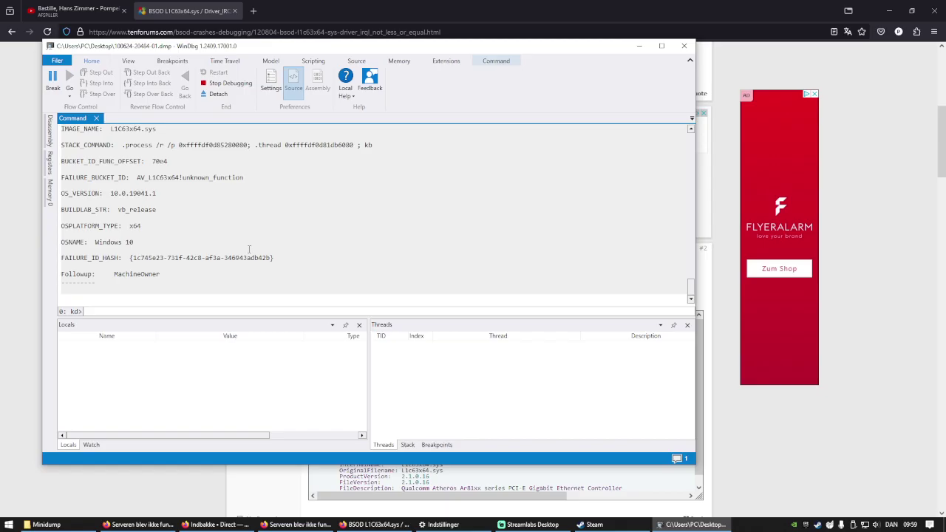
- Display the module details for L1C63x64 from the crash analysis and check the driver's timestamp
scroll(158, 220, up, 2)
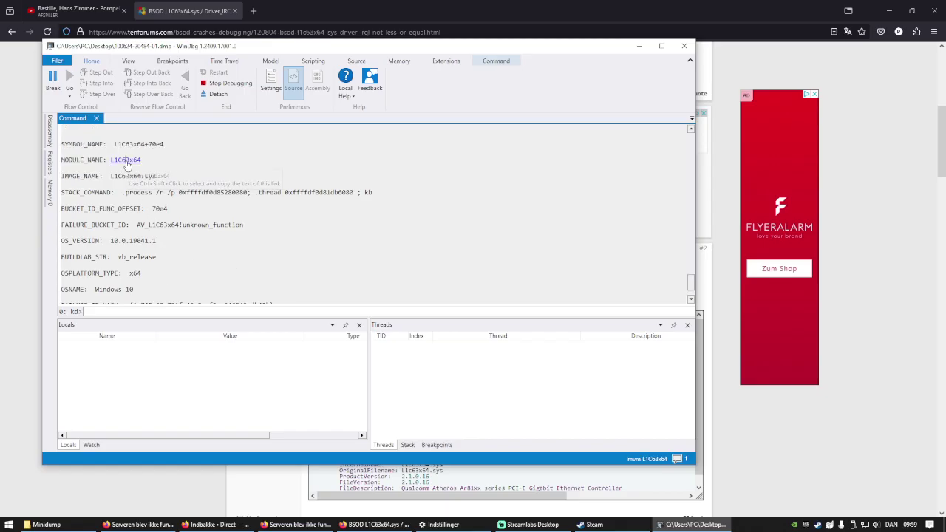
click(126, 160)
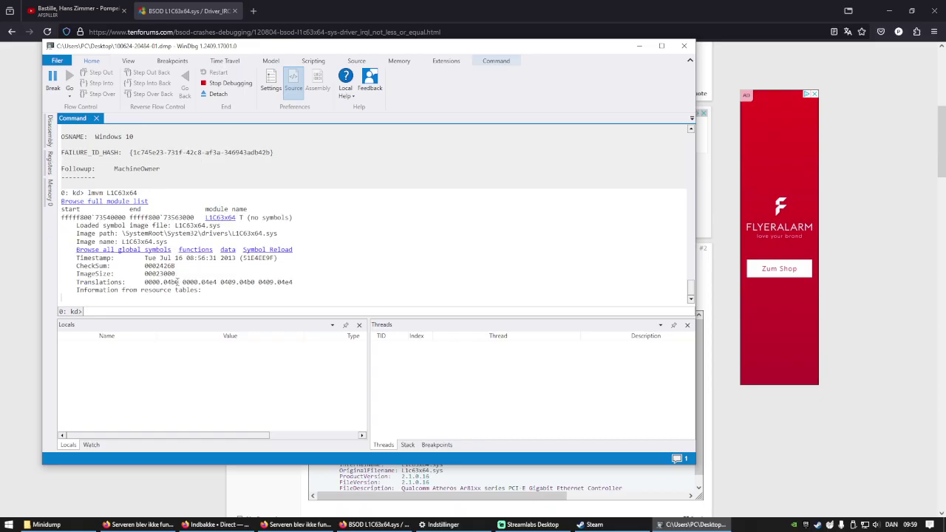
drag(166, 282, 115, 266)
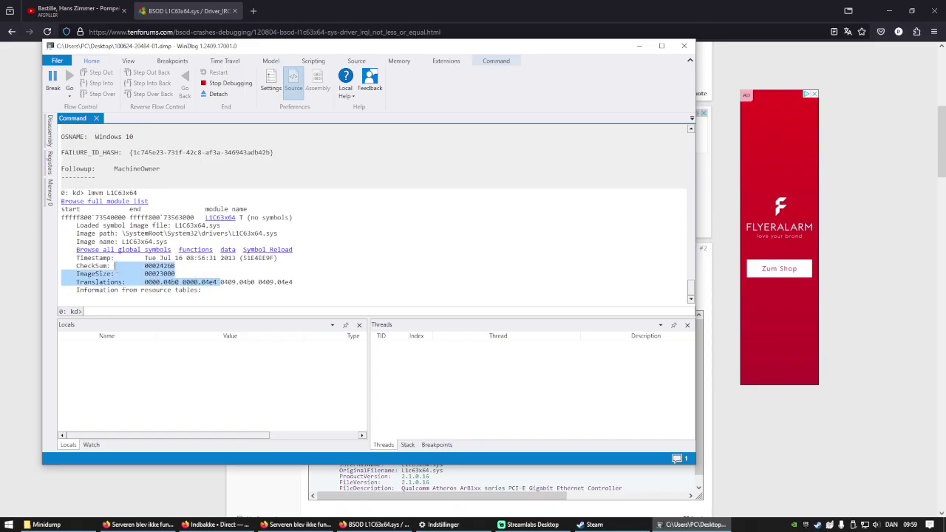
click(122, 269)
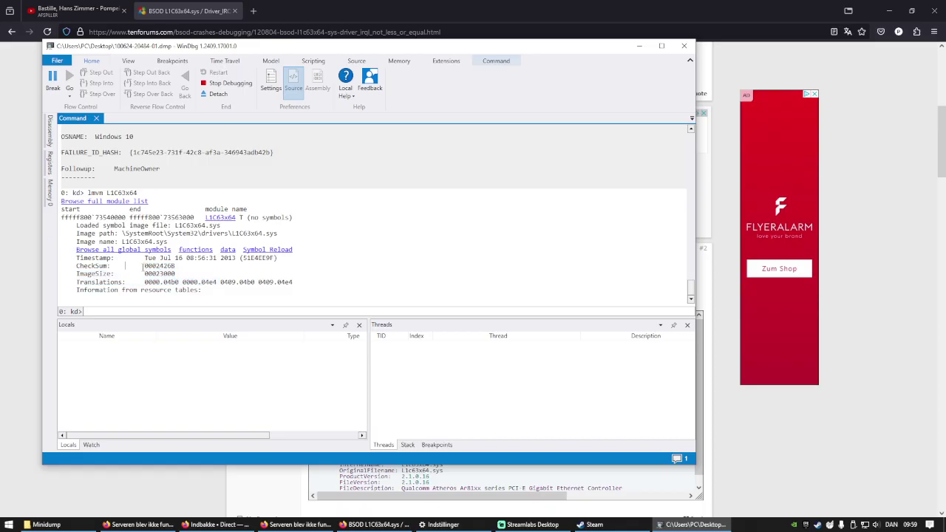
drag(76, 258, 182, 261)
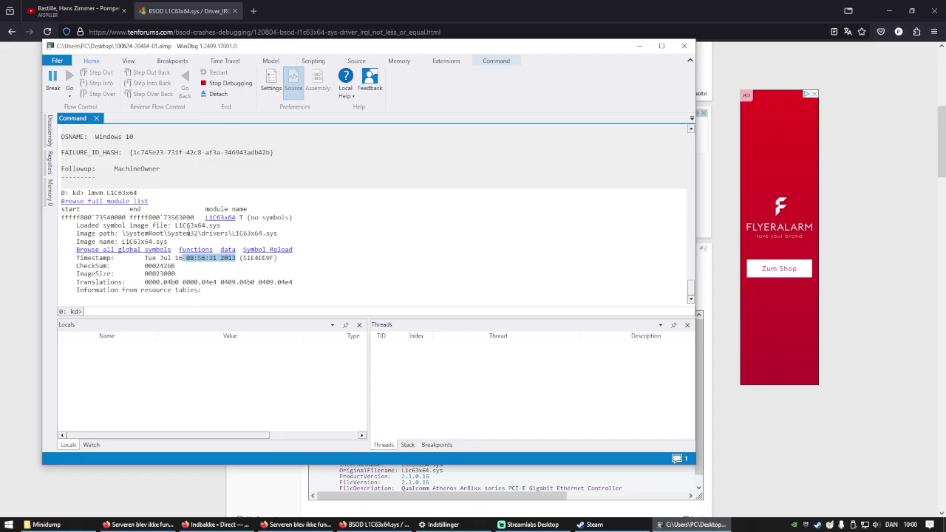
- Switch to Firefox and check which driver version the first reply in the L1C63x64.sys thread recommends
key(alt+Tab)
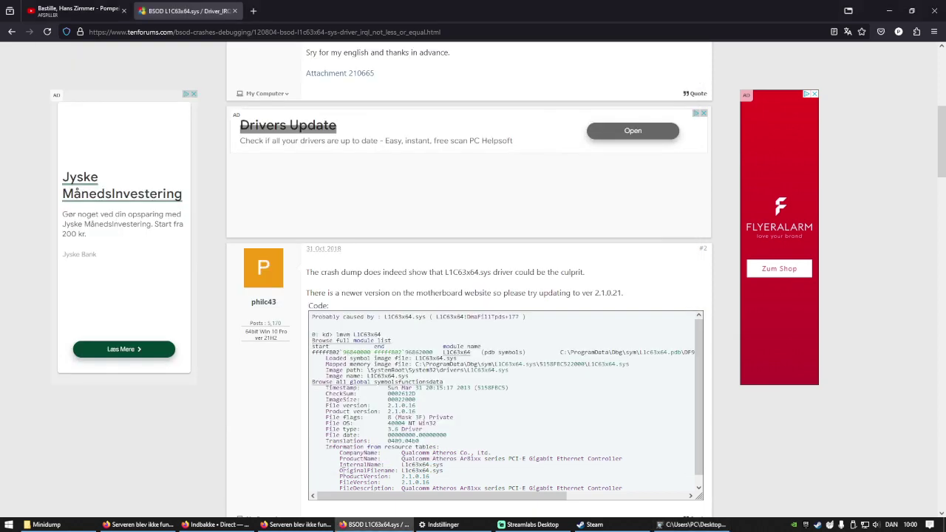
scroll(396, 333, down, 2)
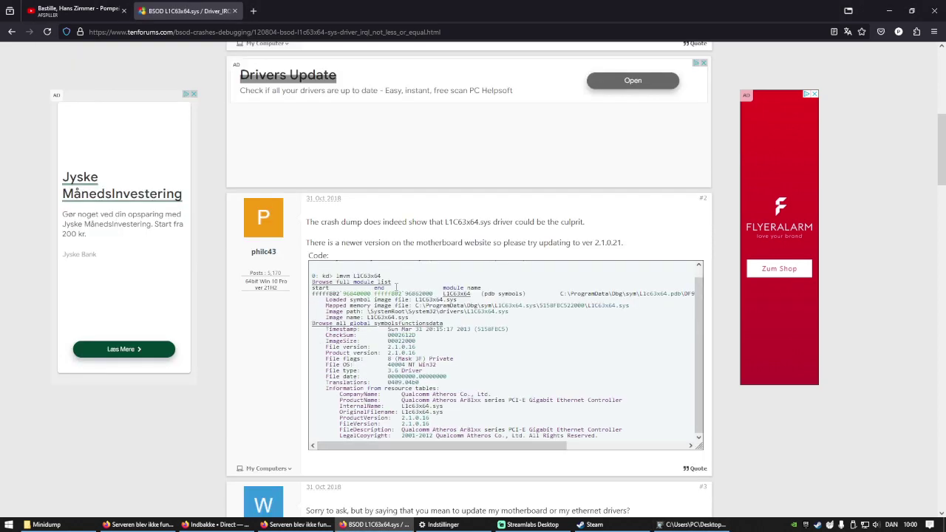
drag(393, 243, 621, 244)
- Search Google for z77x-d3h in a new tab and open the support page of Gigabyte's GA-Z77X-D3H (rev. 1.0) motherboard
key(ctrl+t)
text(z77)
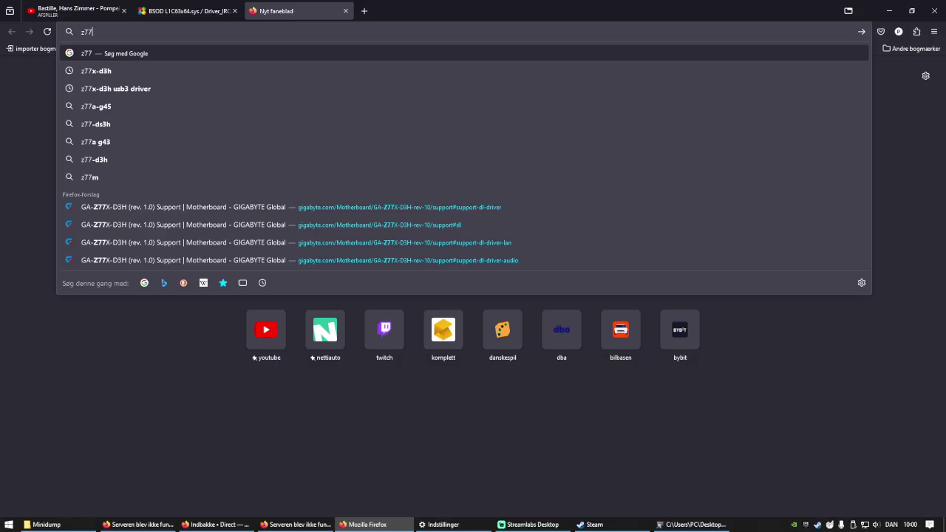
key(Down)
key(Return)
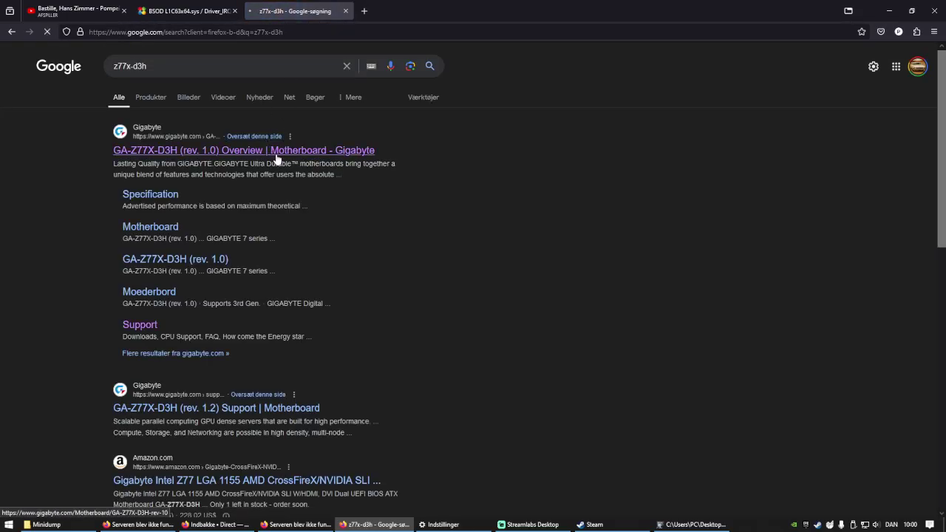
click(278, 157)
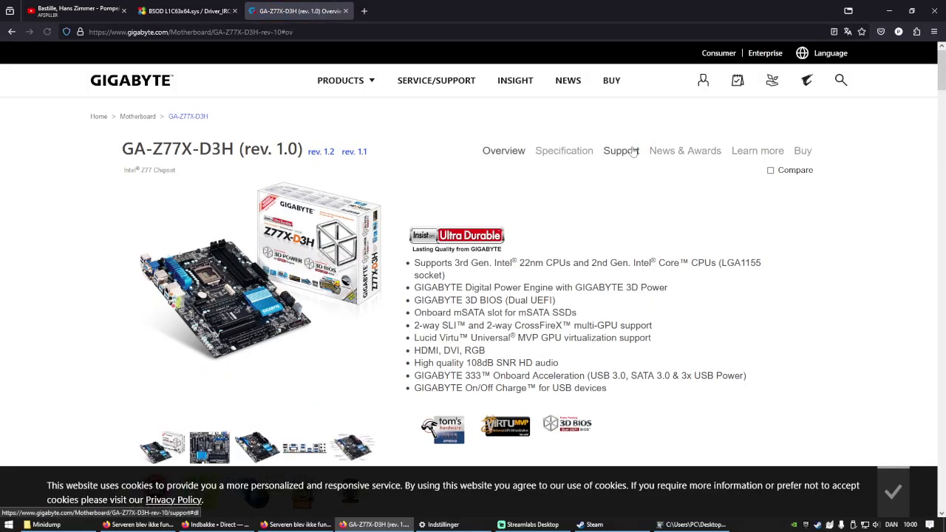
click(625, 152)
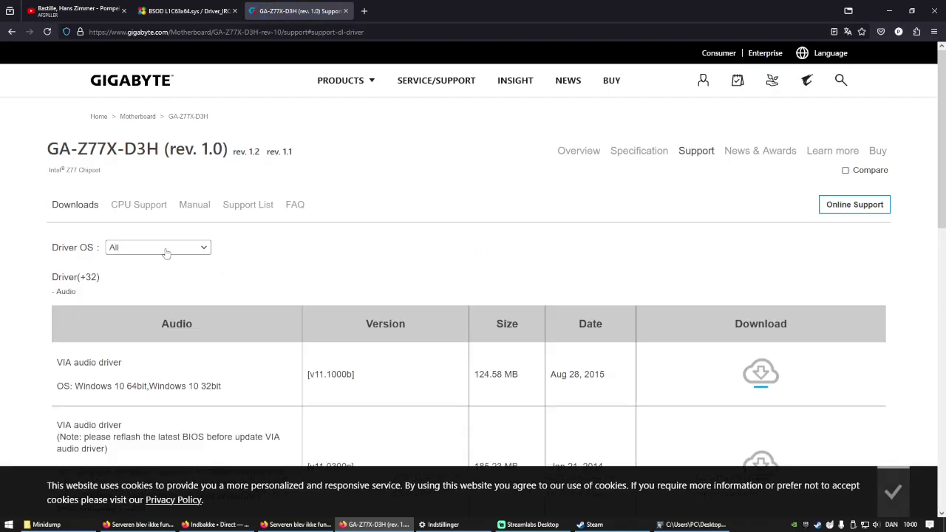
- Filter the driver downloads to Windows 10 64bit and check which driver categories are offered
click(165, 251)
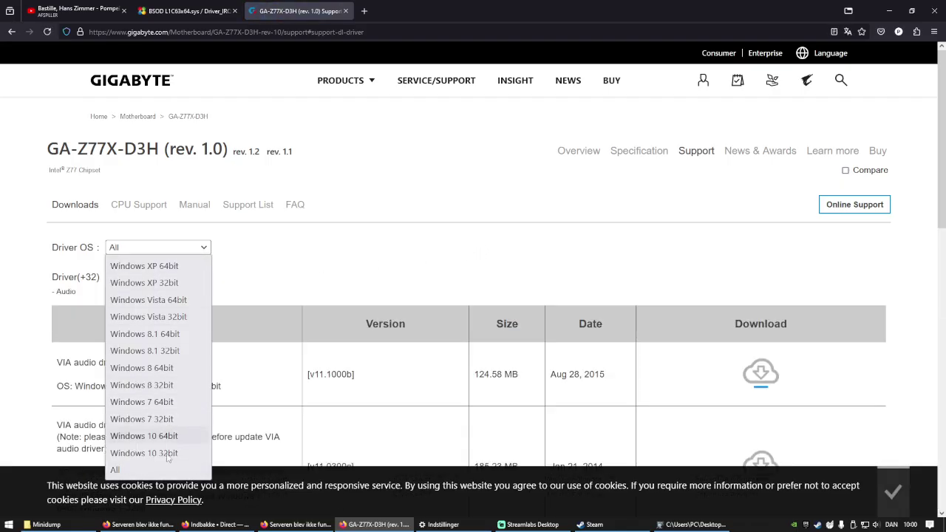
click(148, 436)
scroll(158, 353, down, 1)
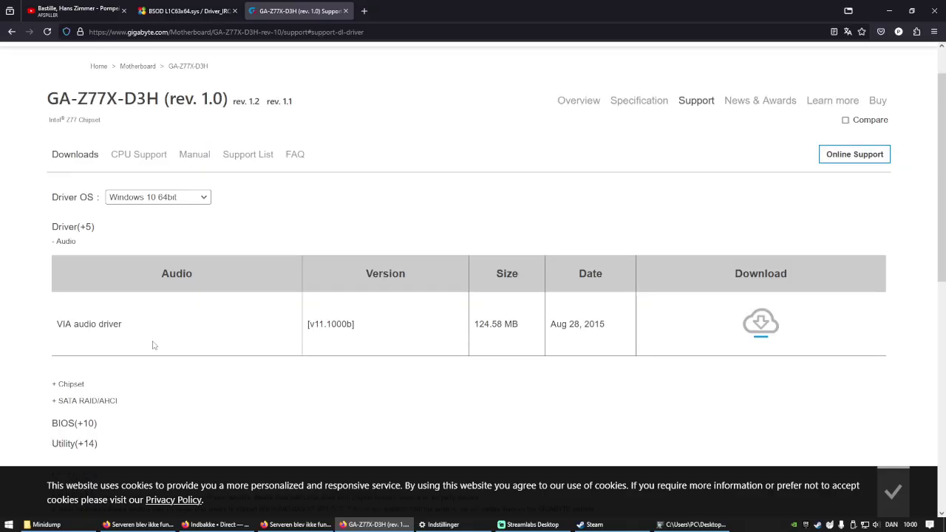
drag(125, 326, 60, 332)
scroll(65, 336, down, 1)
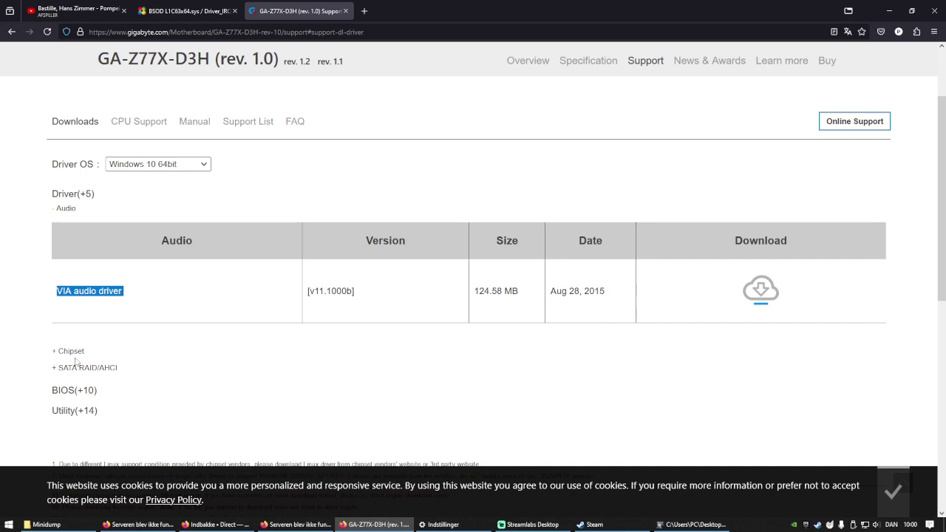
- Check the version and date of the Atheros LAN driver listed for Windows 7 64bit, and compare the Windows 8.1 64bit listing
click(148, 170)
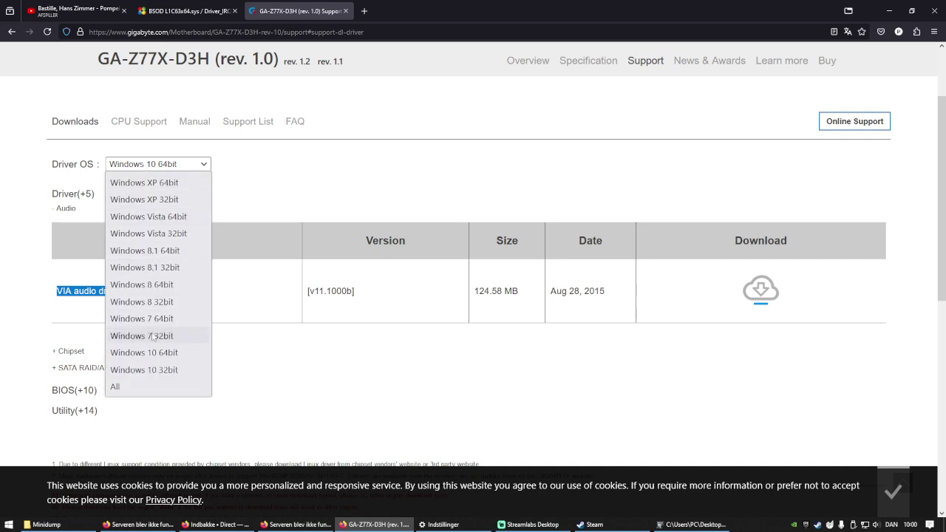
key(Escape)
scroll(151, 319, down, 1)
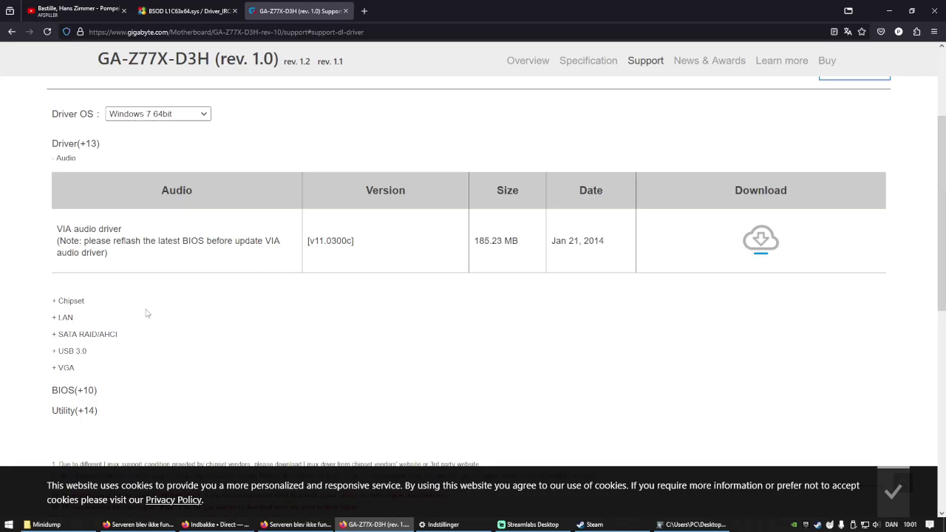
click(70, 322)
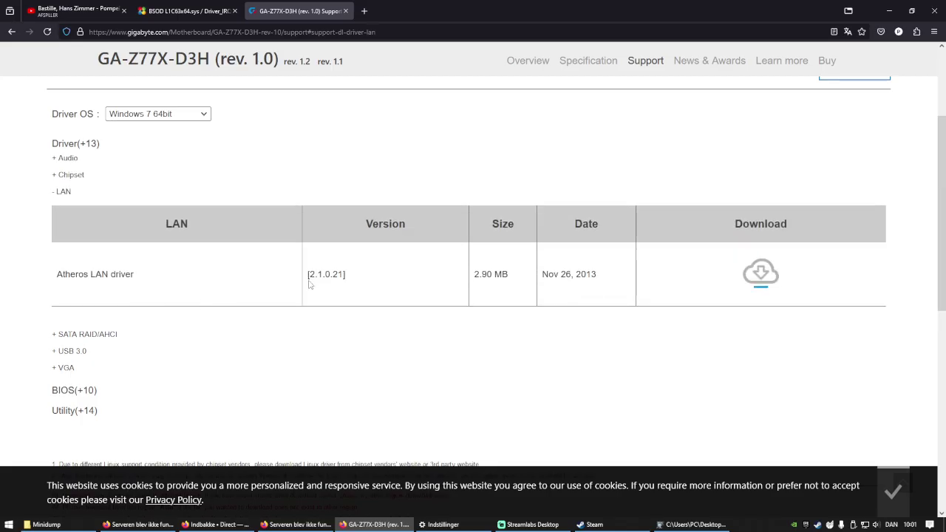
drag(311, 276, 345, 276)
drag(544, 275, 599, 276)
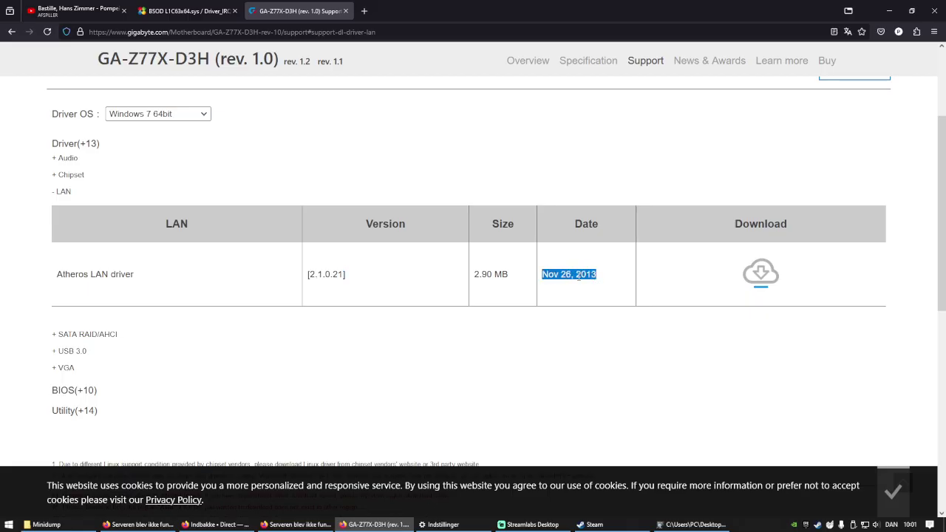
click(154, 116)
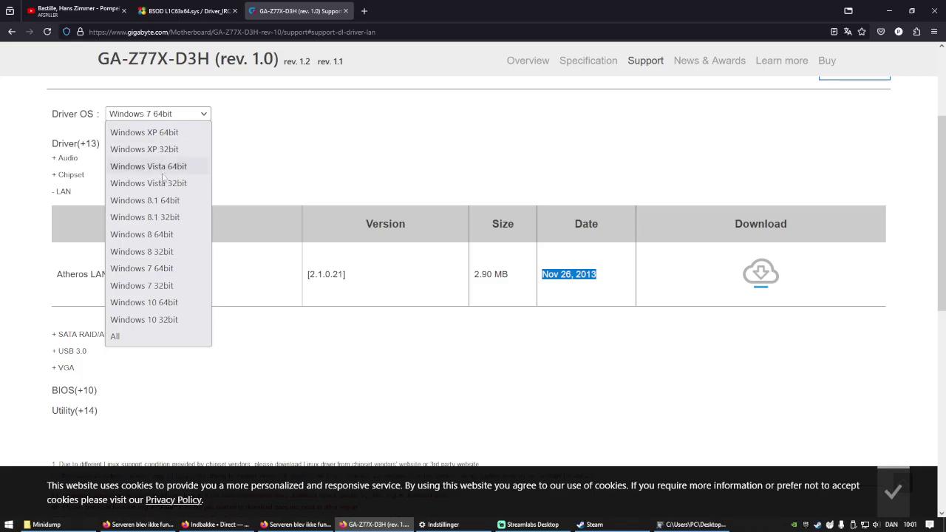
click(164, 201)
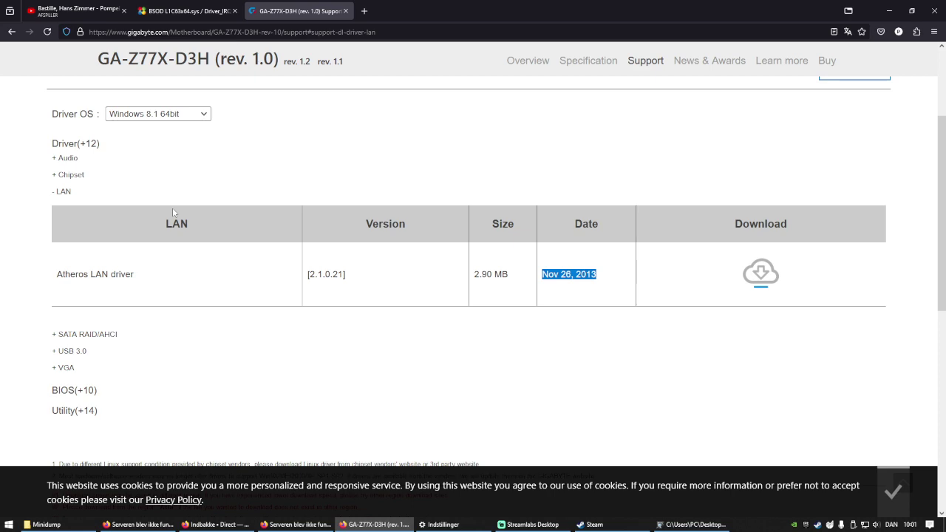
- Return to the L1C63x64.sys forum thread and read posts #3 to #5 about where to get the Atheros driver
click(186, 13)
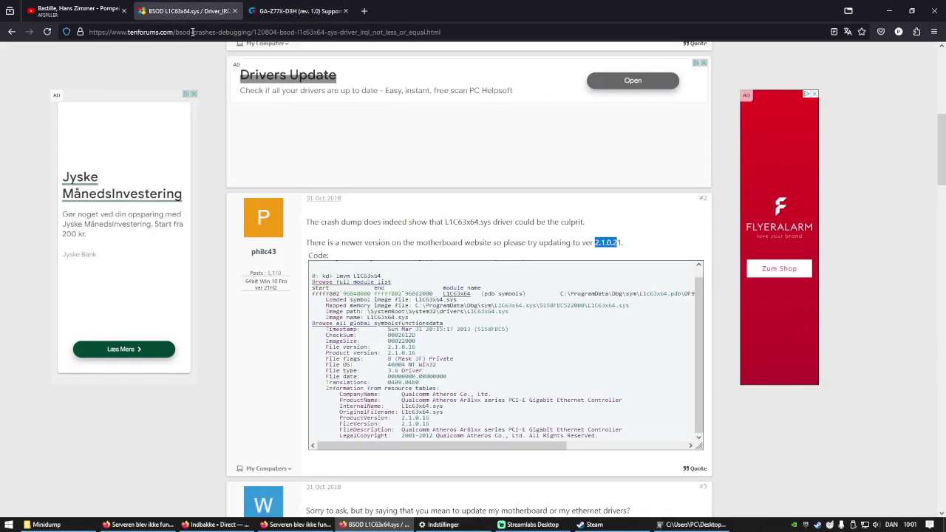
scroll(279, 167, down, 2)
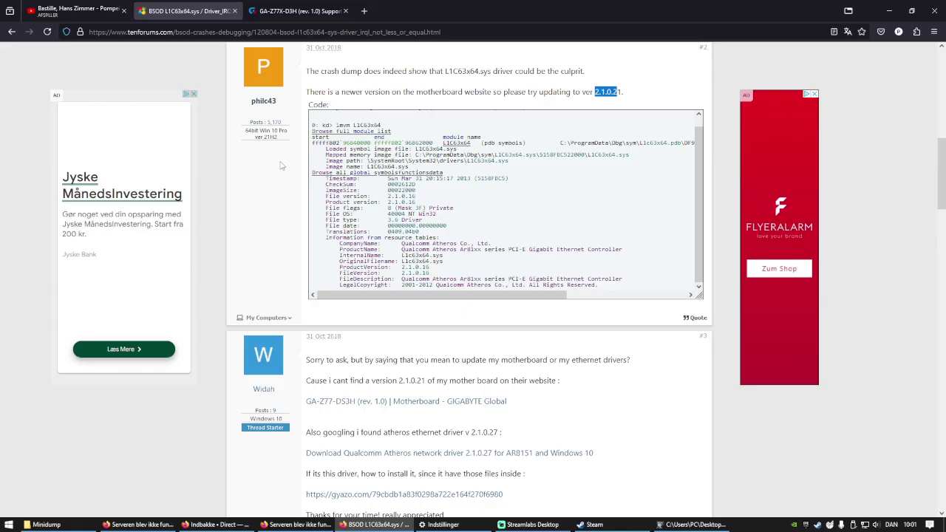
scroll(280, 166, down, 1)
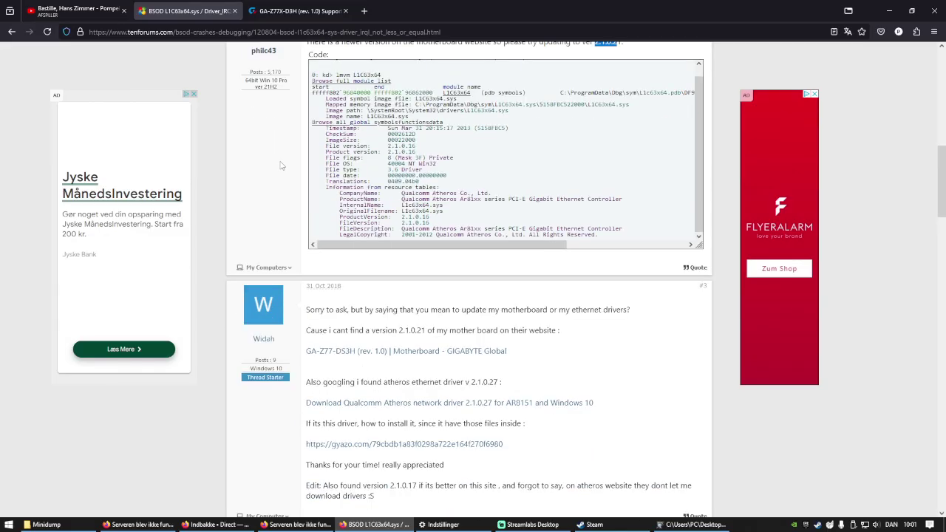
scroll(280, 166, down, 1)
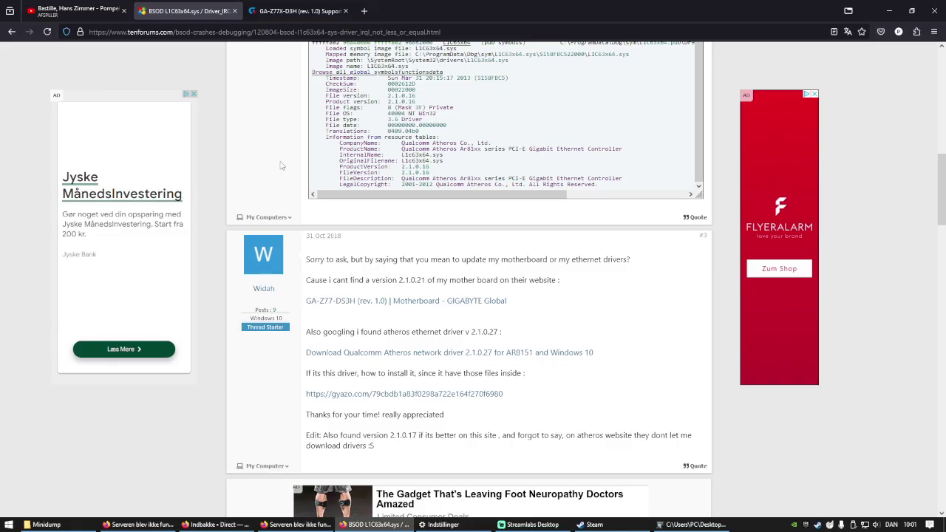
scroll(280, 166, down, 2)
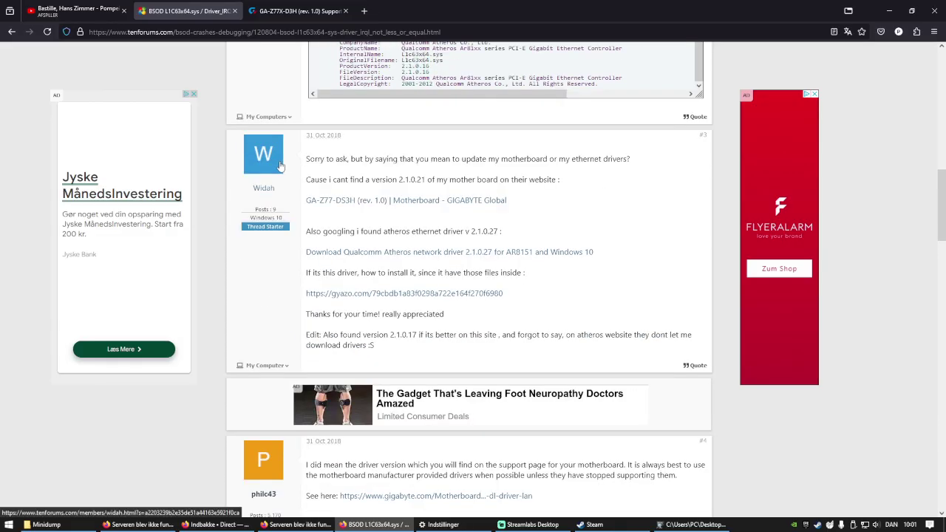
scroll(281, 165, down, 1)
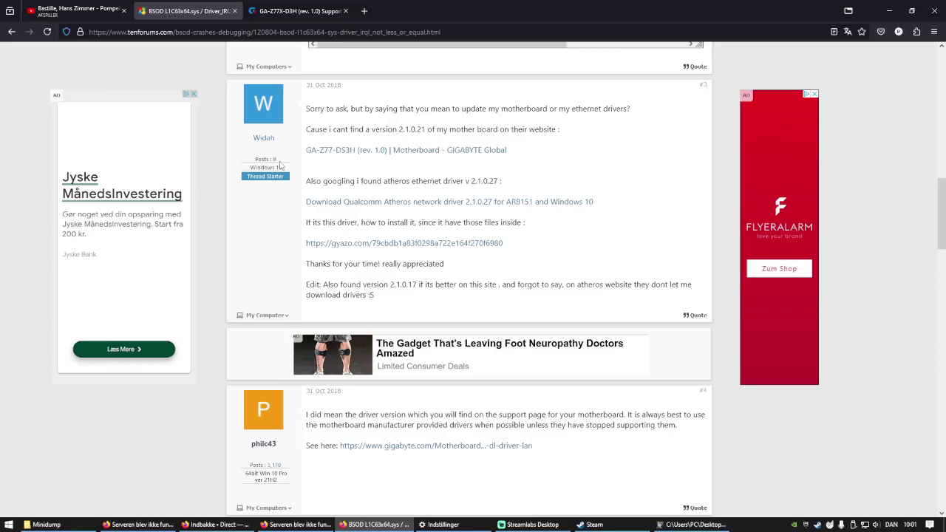
scroll(280, 166, down, 1)
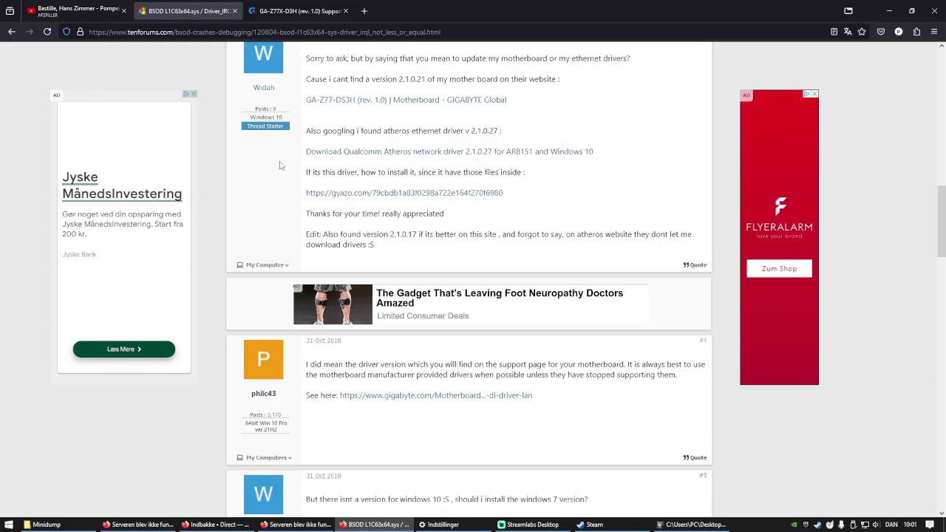
scroll(280, 165, down, 1)
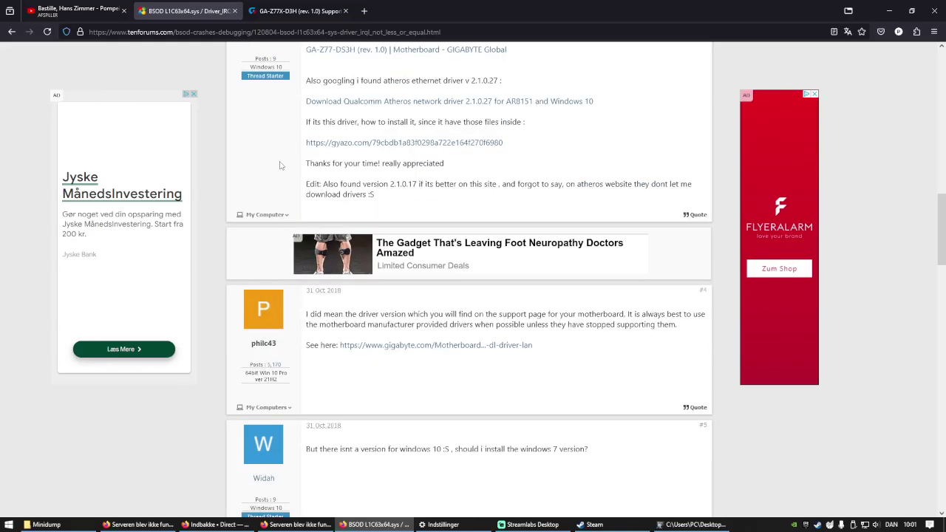
scroll(281, 165, down, 2)
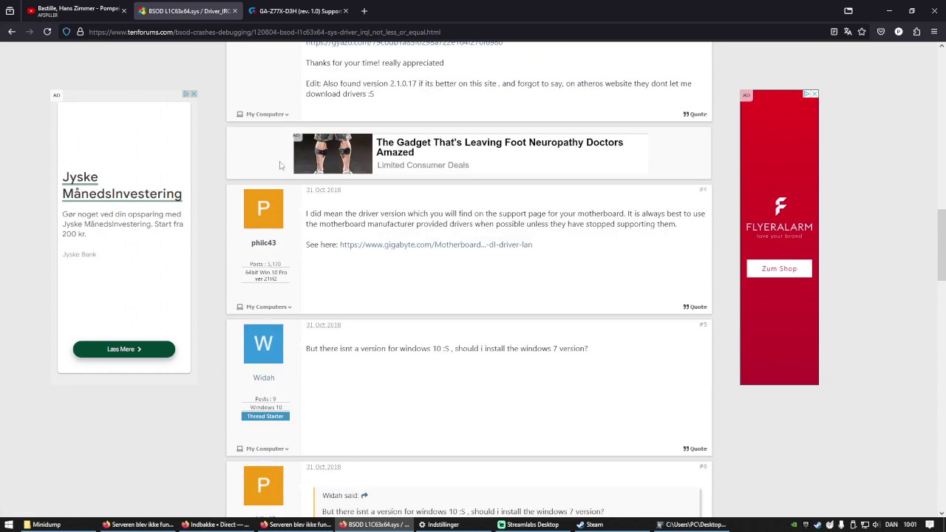
- Read posts #6 to #10 of the thread for advice on installing the Atheros driver under Windows 10
scroll(280, 165, down, 2)
scroll(280, 166, down, 2)
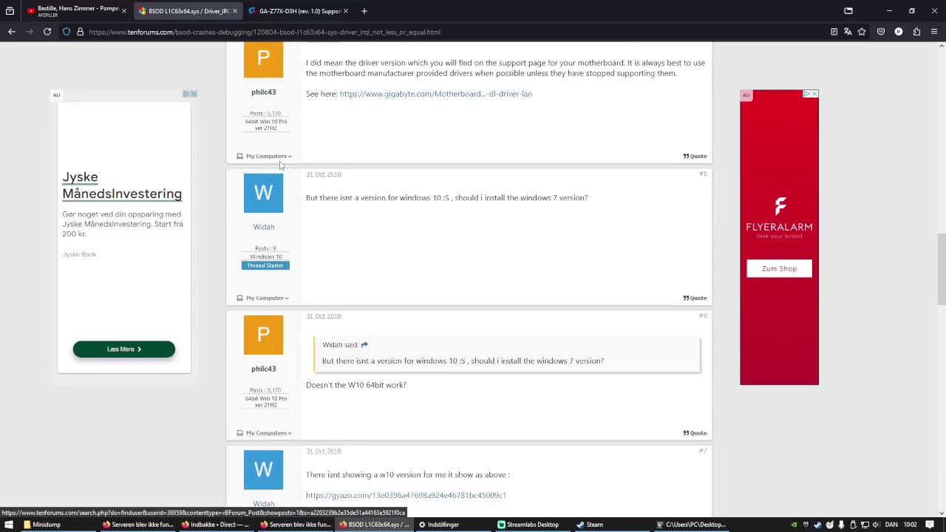
scroll(280, 166, down, 1)
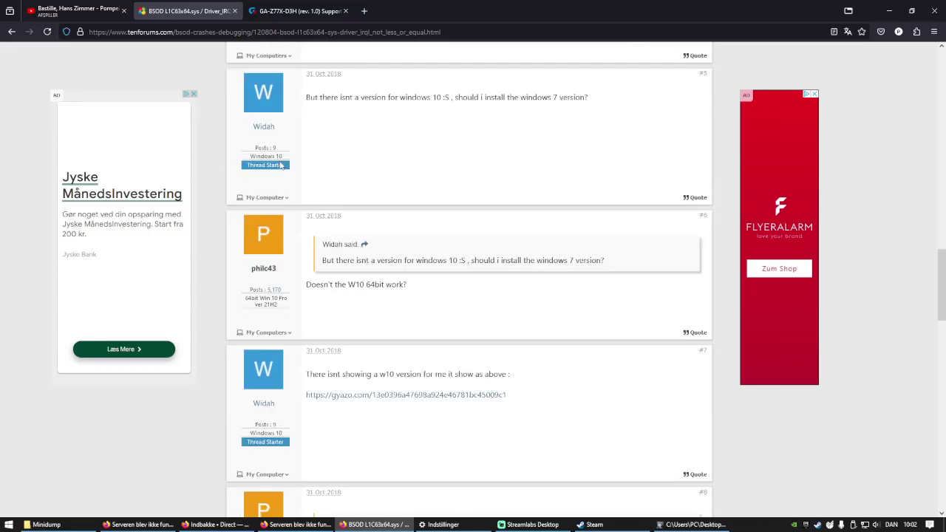
scroll(280, 165, down, 4)
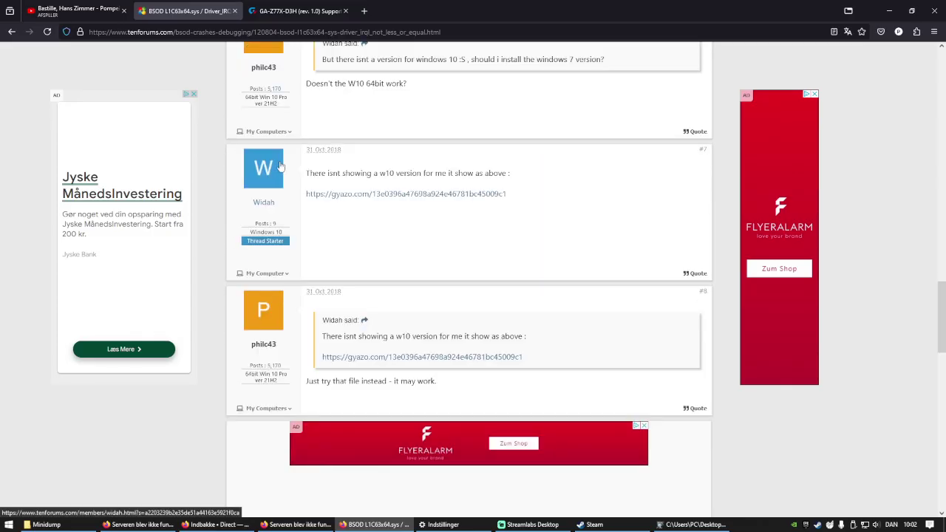
scroll(281, 166, down, 5)
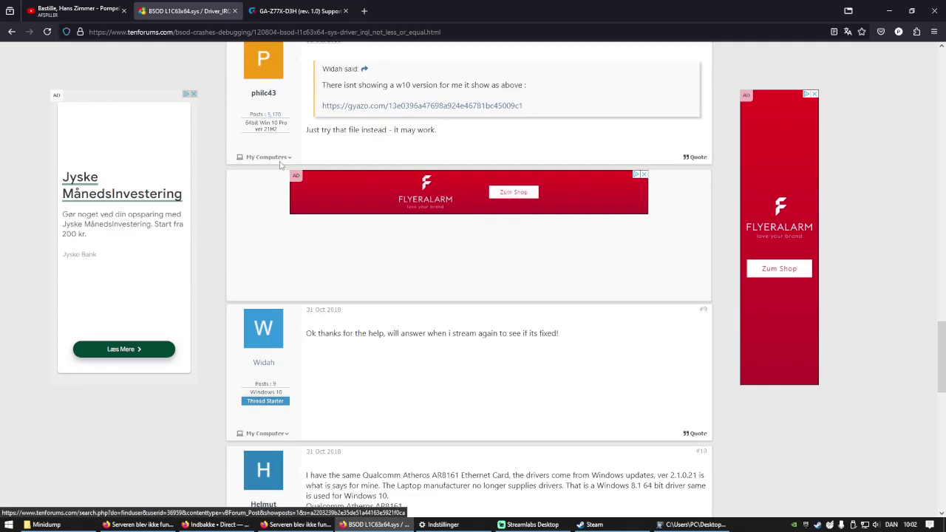
scroll(281, 166, down, 4)
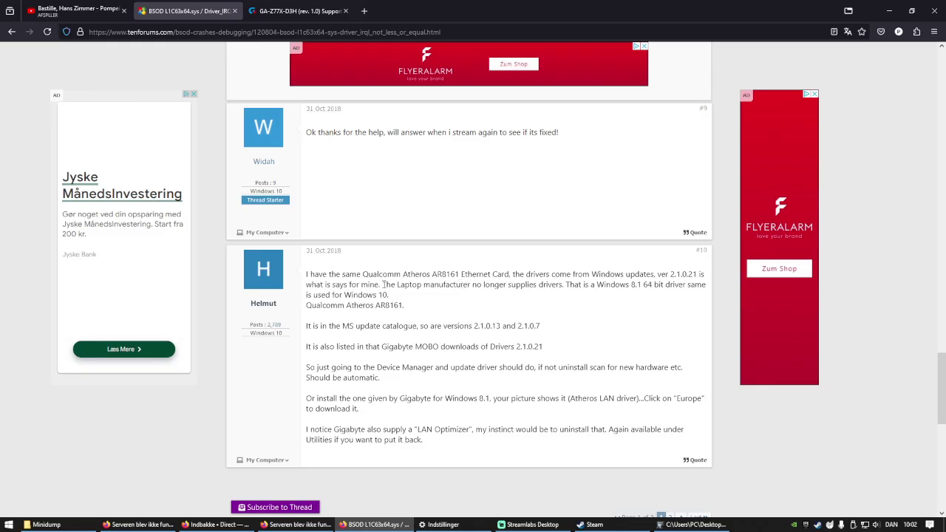
drag(383, 285, 528, 285)
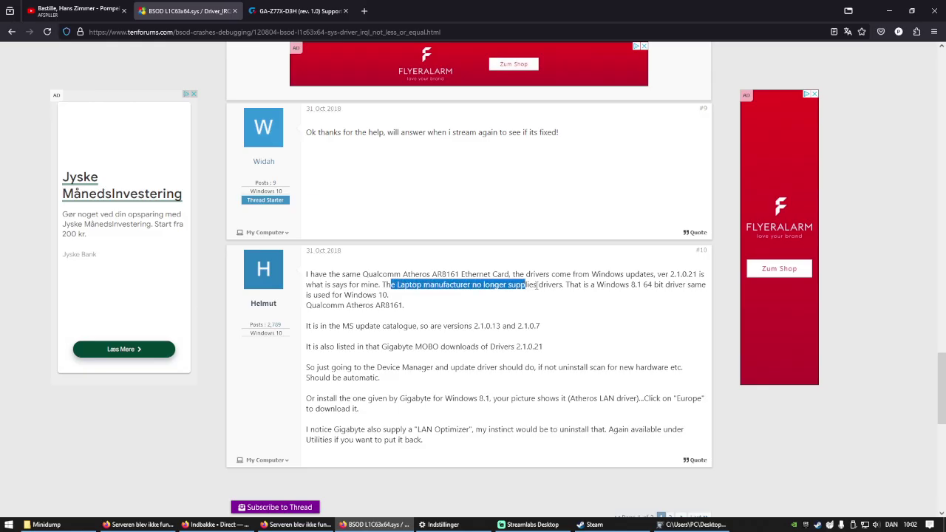
- Study post #10 for its advice on using the Windows 8.1 64 bit Atheros driver and uninstalling the LAN Optimizer
click(514, 285)
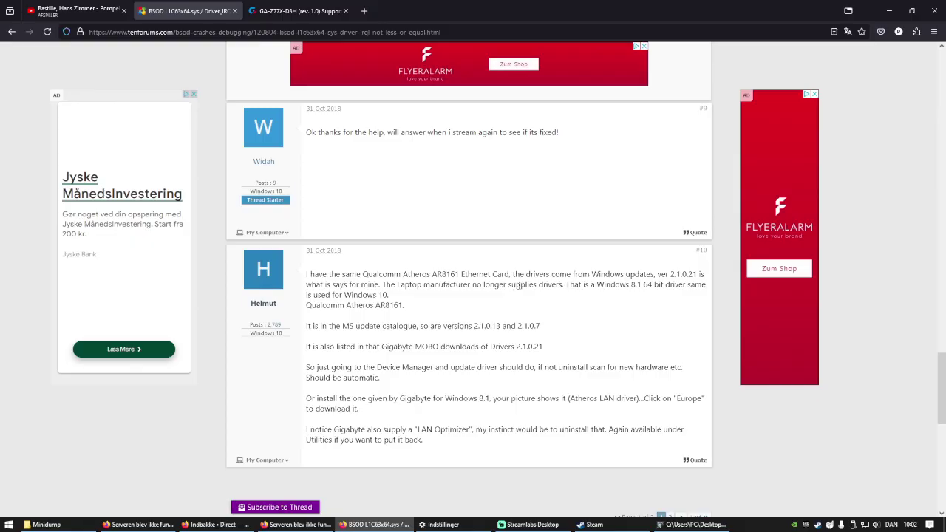
drag(566, 285, 619, 285)
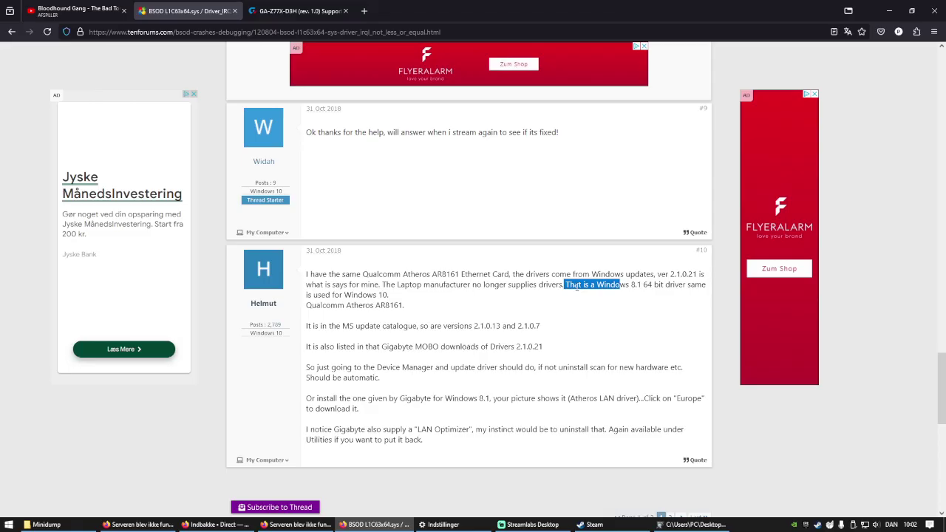
scroll(577, 287, down, 1)
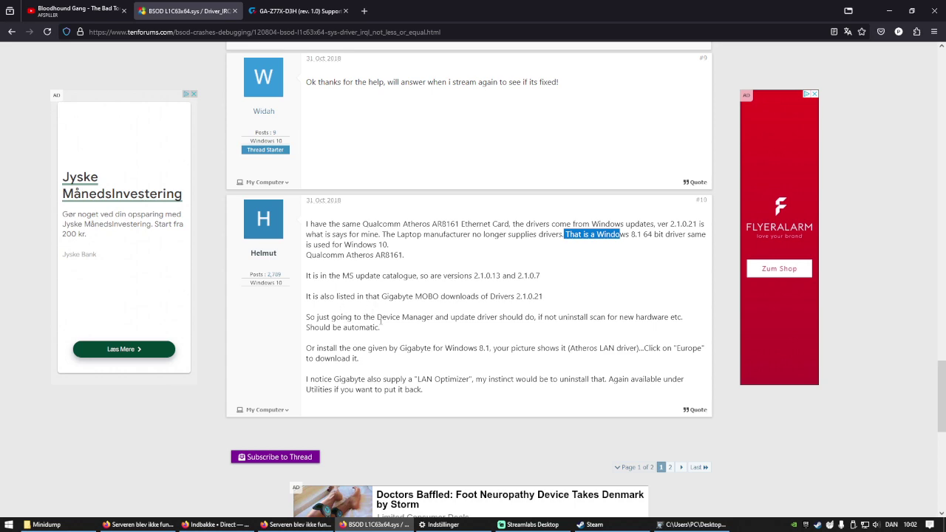
drag(415, 379, 472, 379)
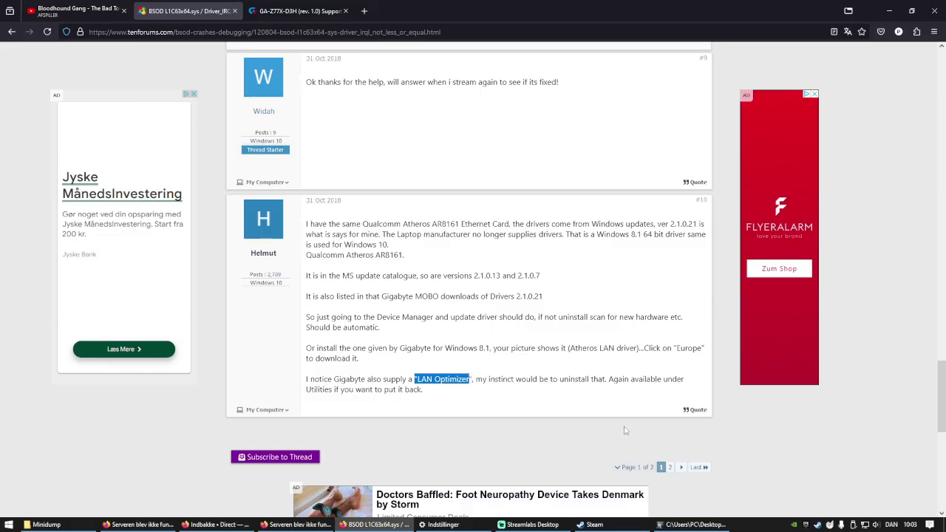
- Open page 2 of the thread and read posts #11 to #14 about the driver versions tried
click(670, 467)
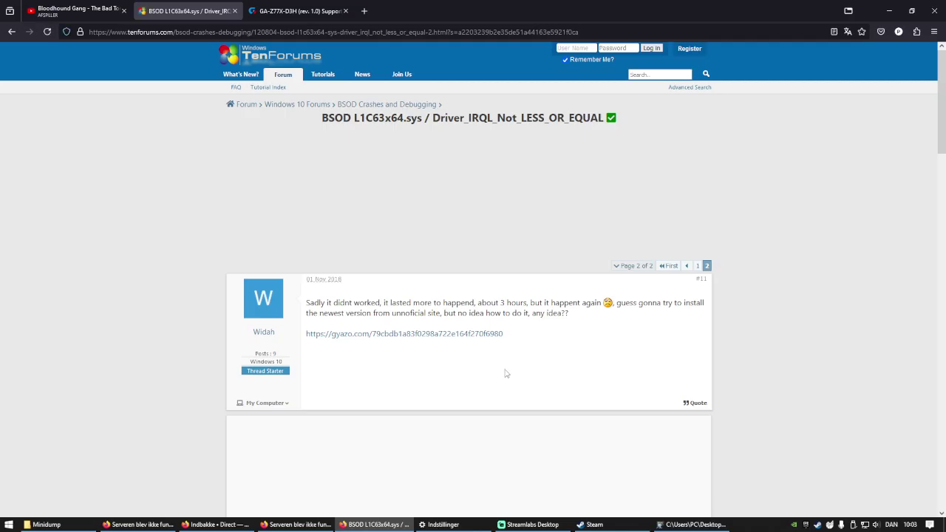
scroll(506, 373, down, 3)
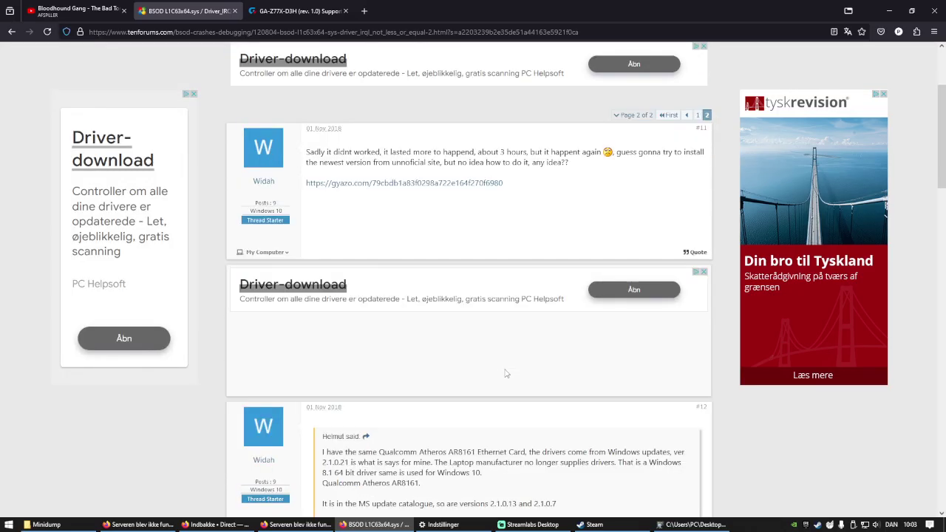
scroll(506, 374, down, 2)
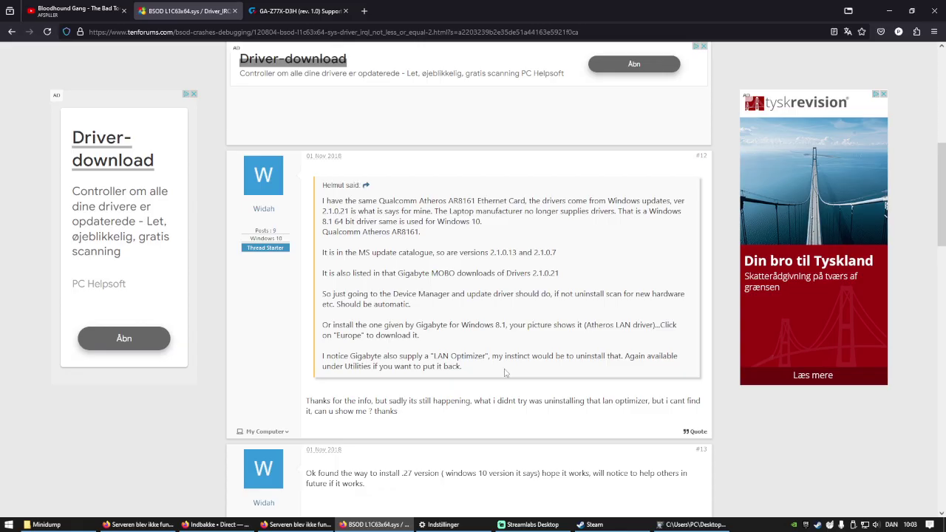
scroll(506, 373, down, 1)
scroll(506, 371, down, 1)
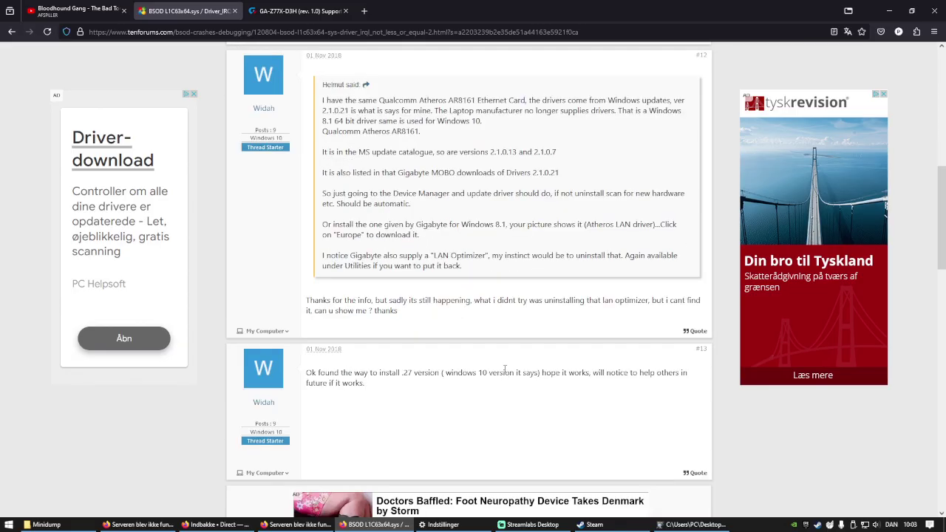
scroll(506, 369, down, 4)
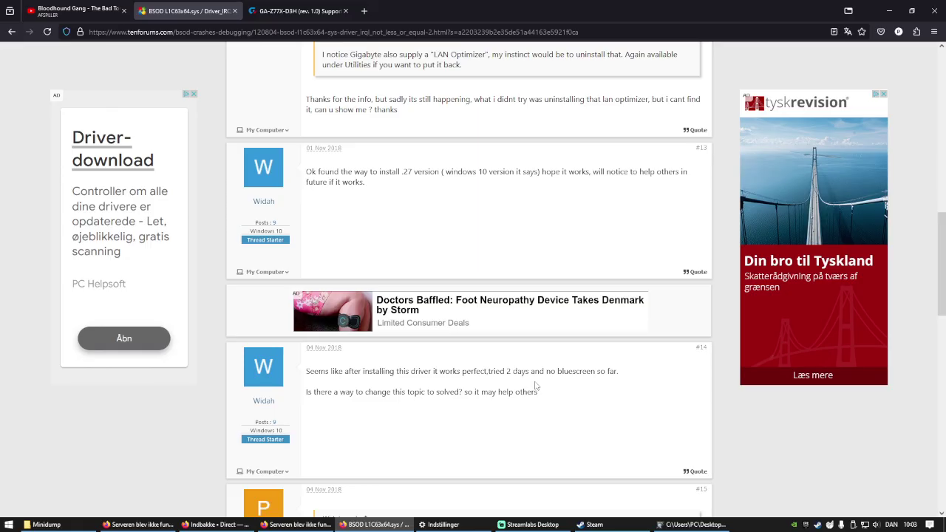
scroll(536, 386, down, 1)
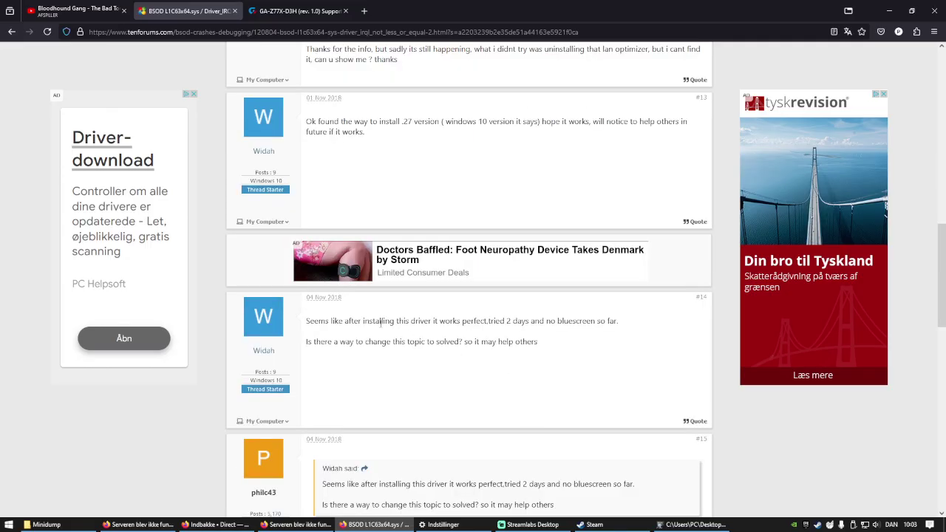
drag(314, 320, 600, 323)
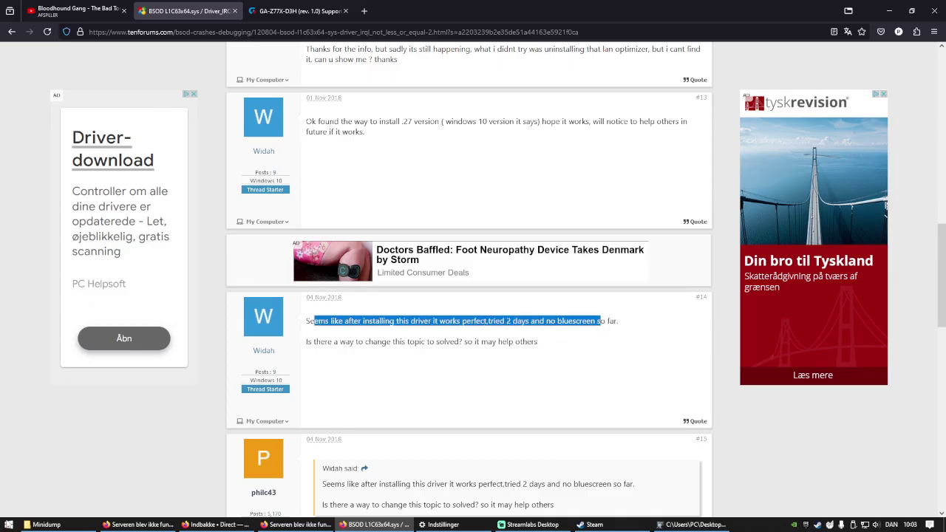
- Check the installed driver version of the Qualcomm Atheros AR8151 network adapter in Device Manager, and return to the forum thread
right_click(9, 525)
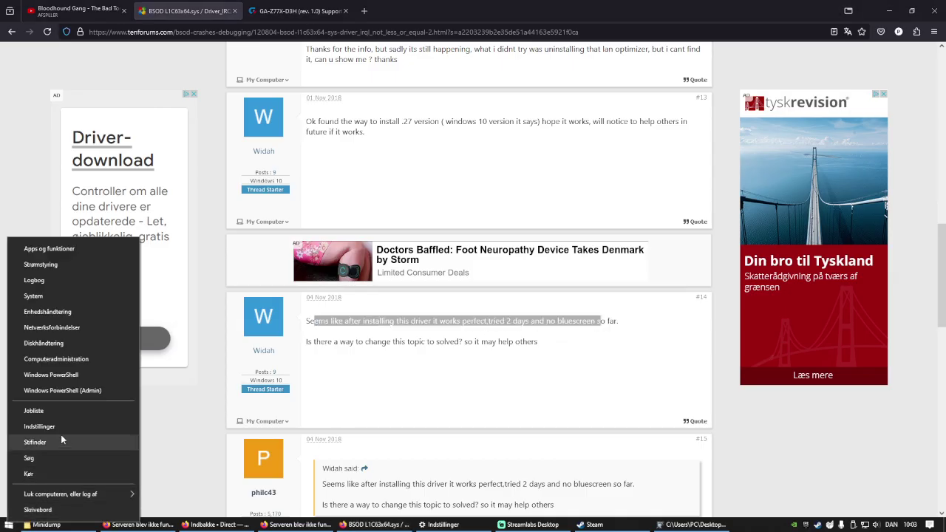
click(67, 311)
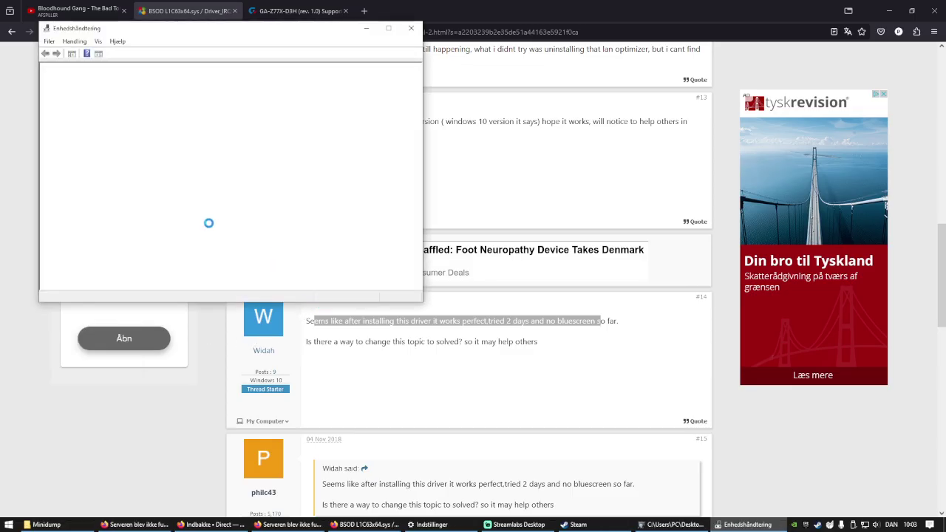
click(56, 191)
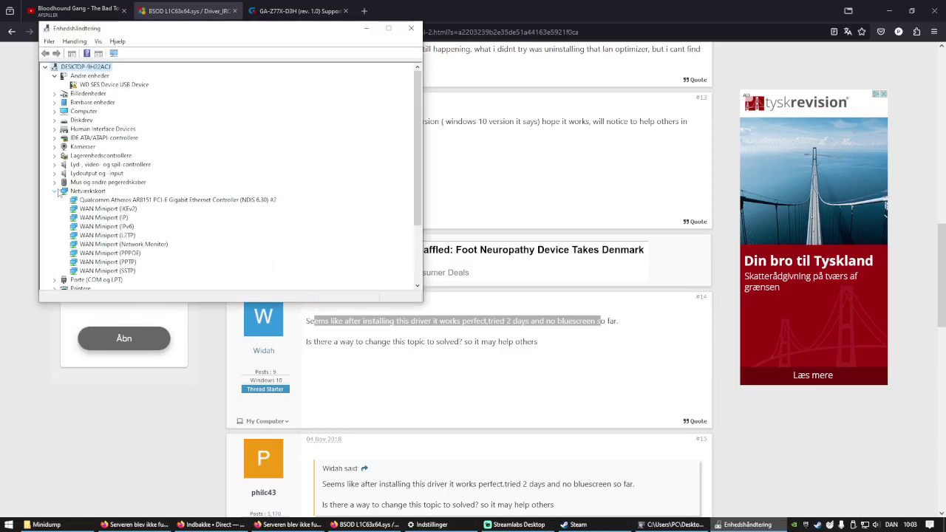
click(104, 201)
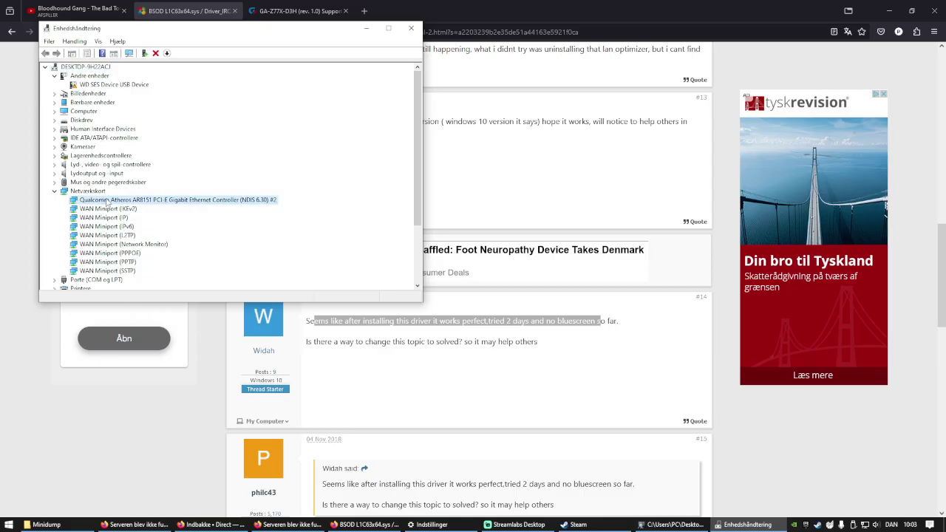
right_click(107, 201)
click(129, 257)
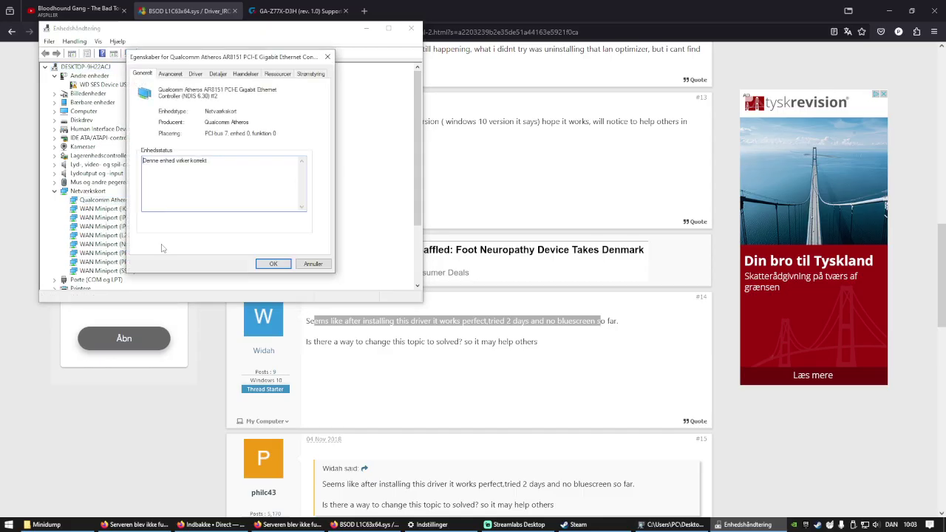
click(200, 75)
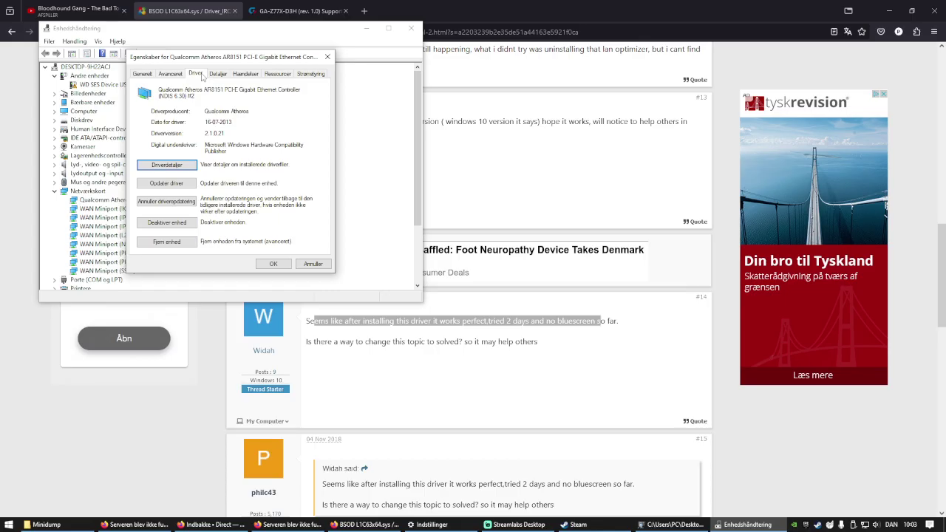
drag(224, 133, 213, 134)
click(501, 219)
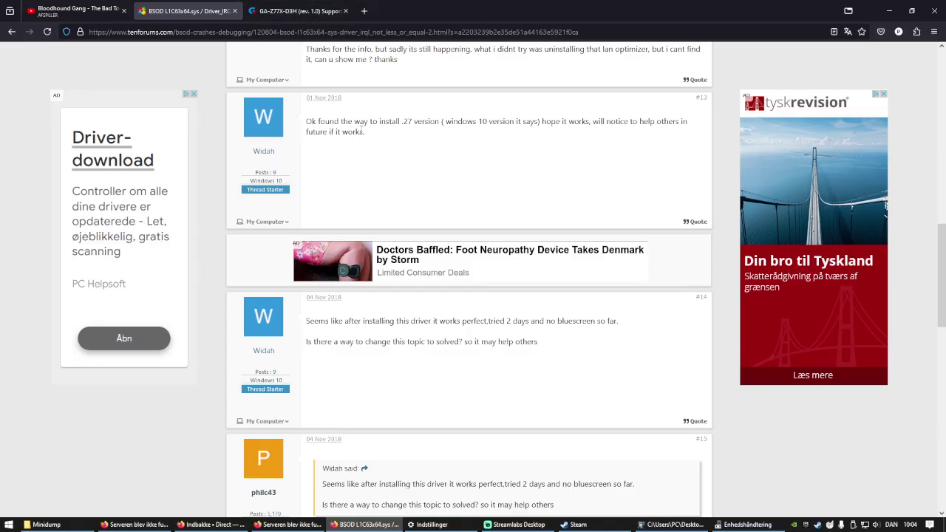
- Read posts #14 to #16 at the end of the thread for follow-up on the .27 driver version
scroll(364, 141, down, 3)
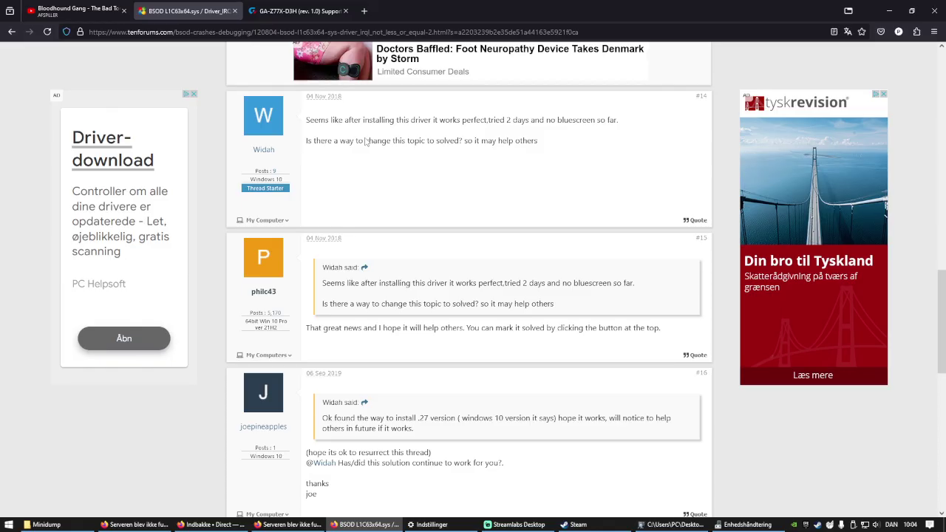
scroll(365, 142, down, 1)
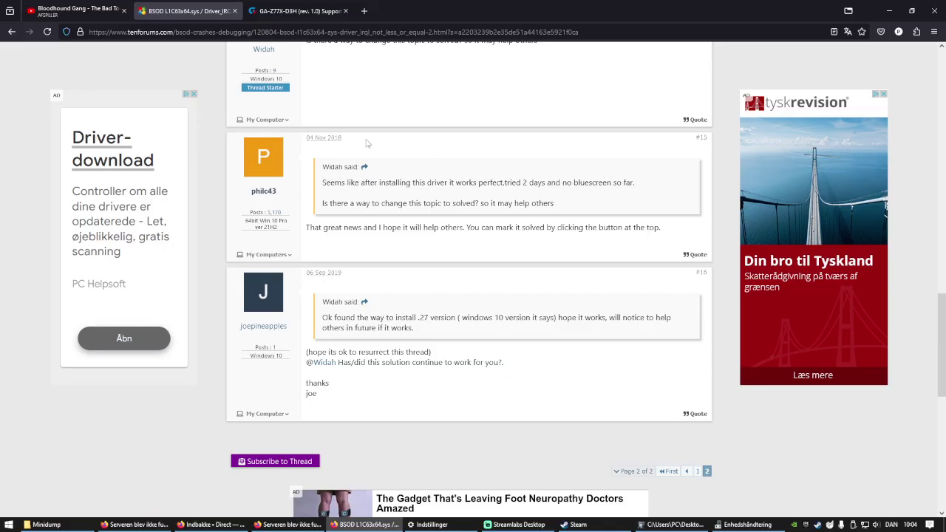
scroll(367, 142, up, 1)
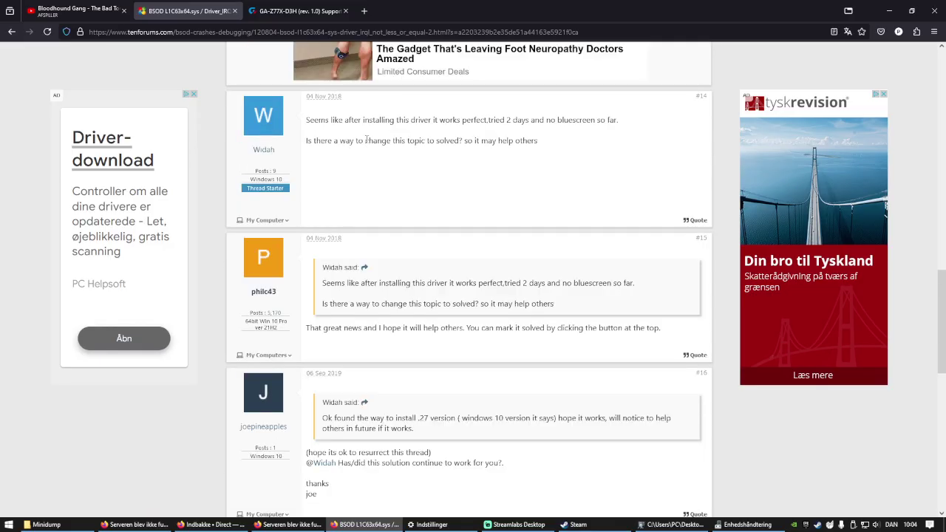
right_click(366, 139)
click(386, 134)
scroll(390, 141, down, 1)
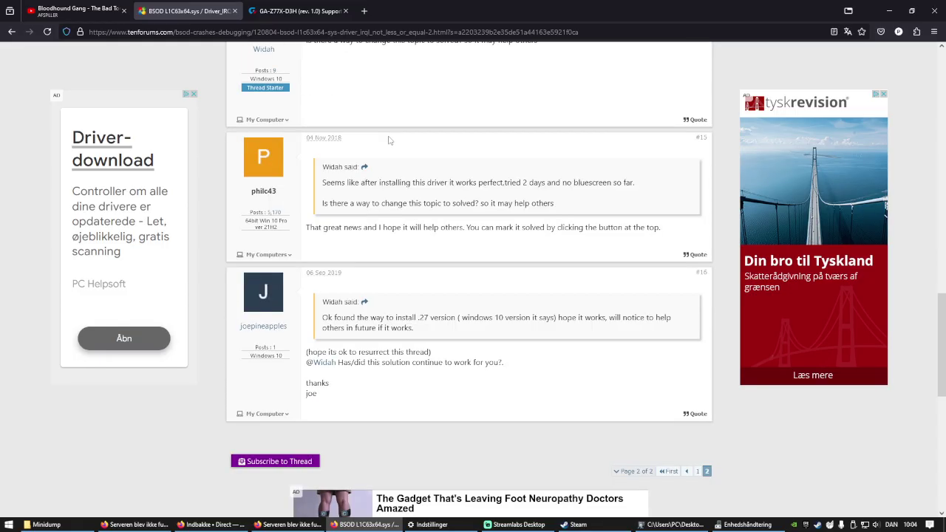
- Return to the L1C63x64.sys search results, open the "Driver IRQL not less or equal L1C63x64.sys" thread, and read its question and crash details
key(alt+Left)
key(alt+Left)
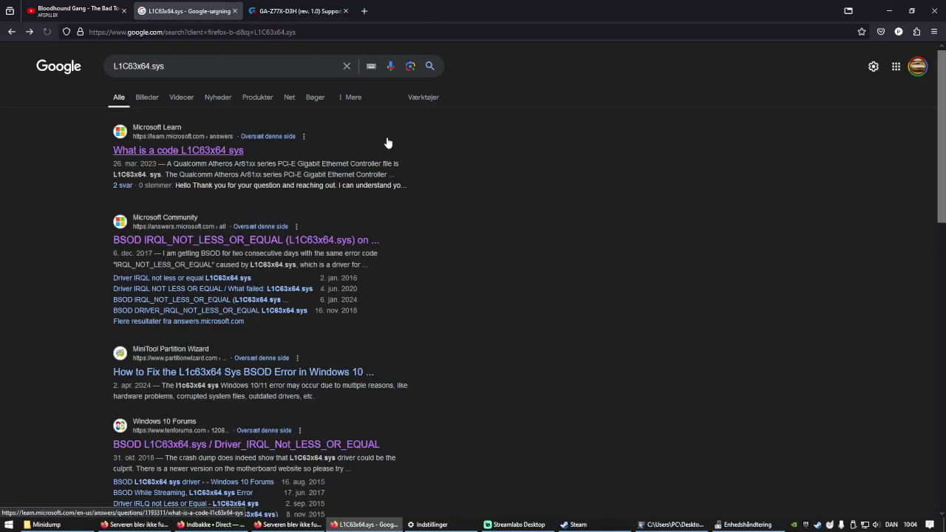
click(246, 278)
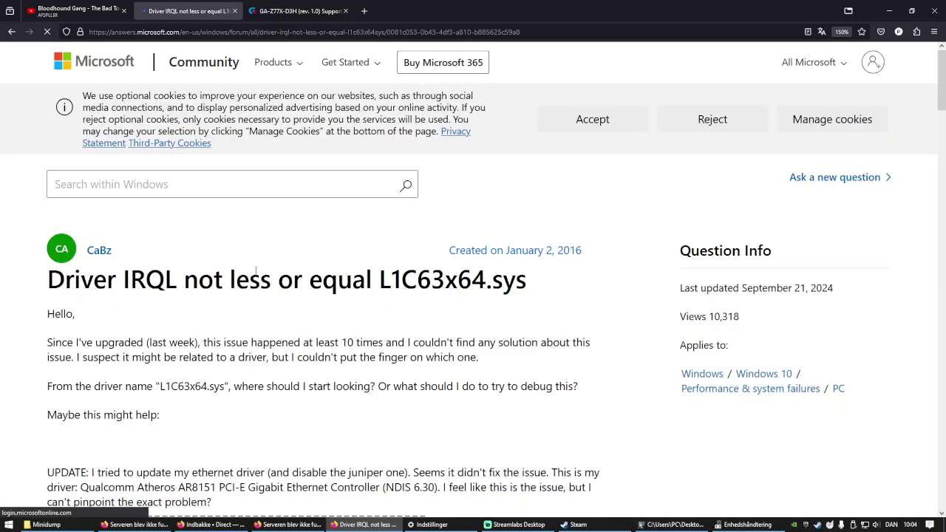
scroll(263, 274, down, 5)
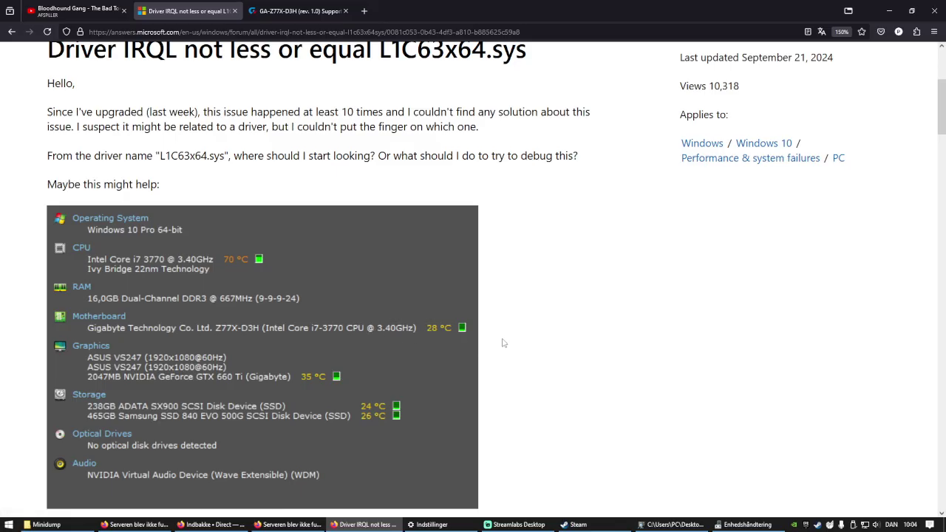
scroll(504, 343, up, 1)
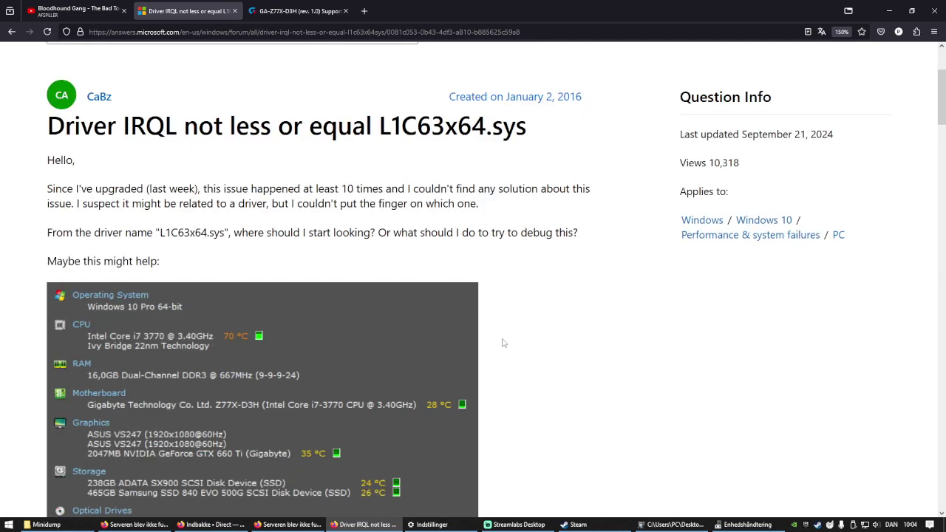
scroll(503, 343, down, 6)
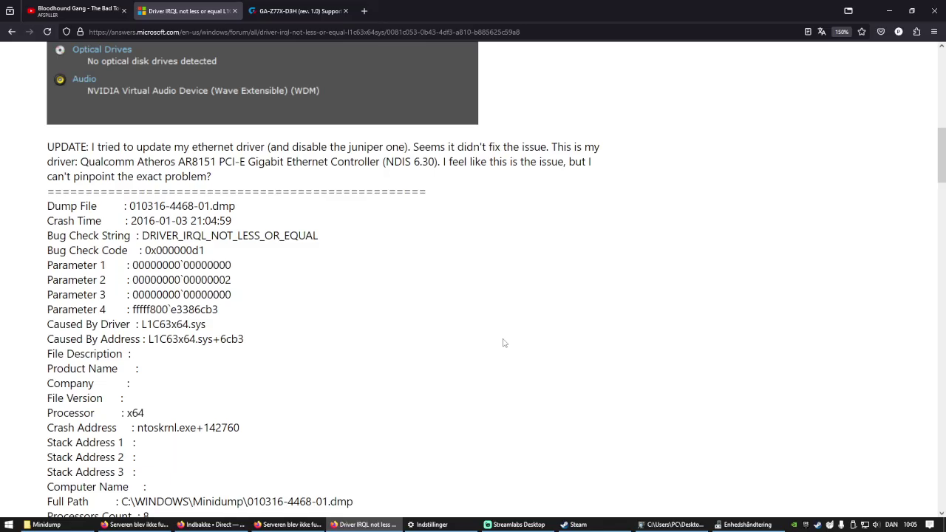
scroll(503, 343, down, 7)
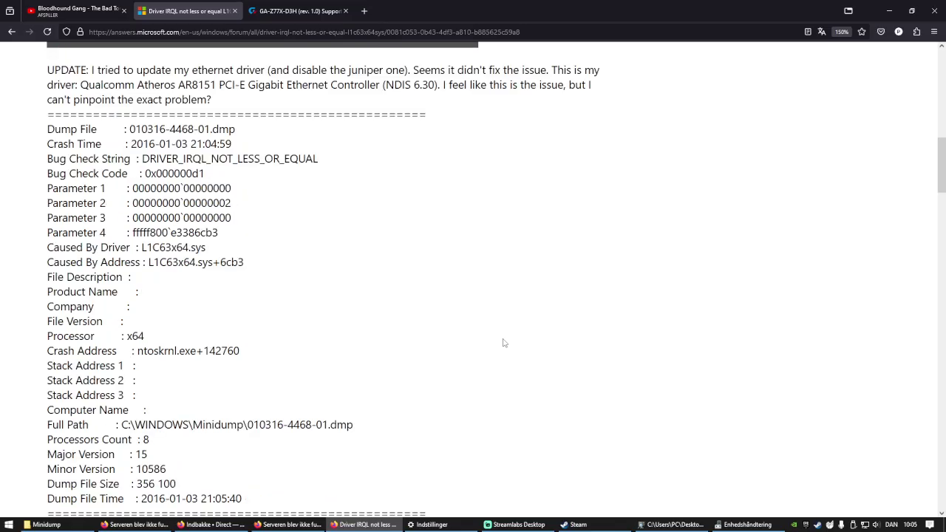
- Read the replies to the Microsoft Community question for suggested fixes and possible software conflicts
scroll(504, 343, down, 2)
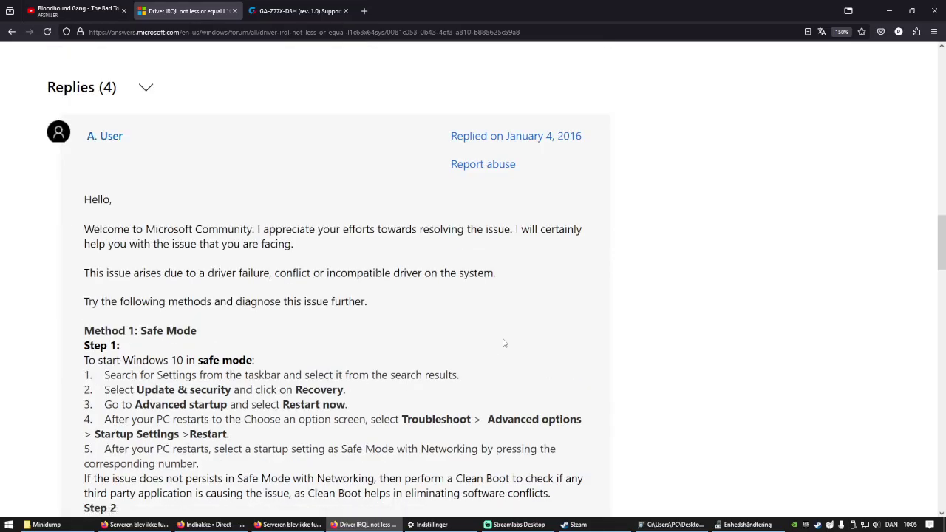
scroll(503, 343, down, 1)
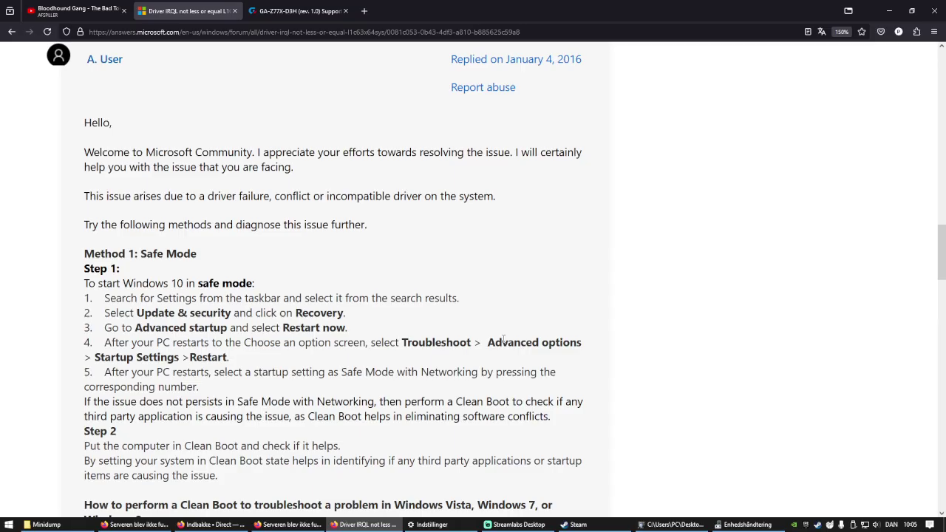
scroll(504, 340, down, 3)
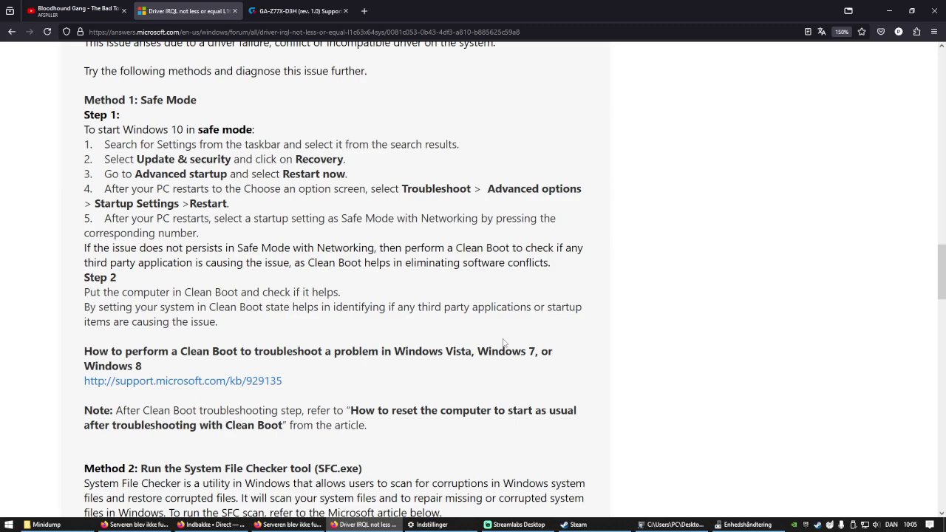
scroll(503, 341, down, 1)
scroll(503, 340, down, 2)
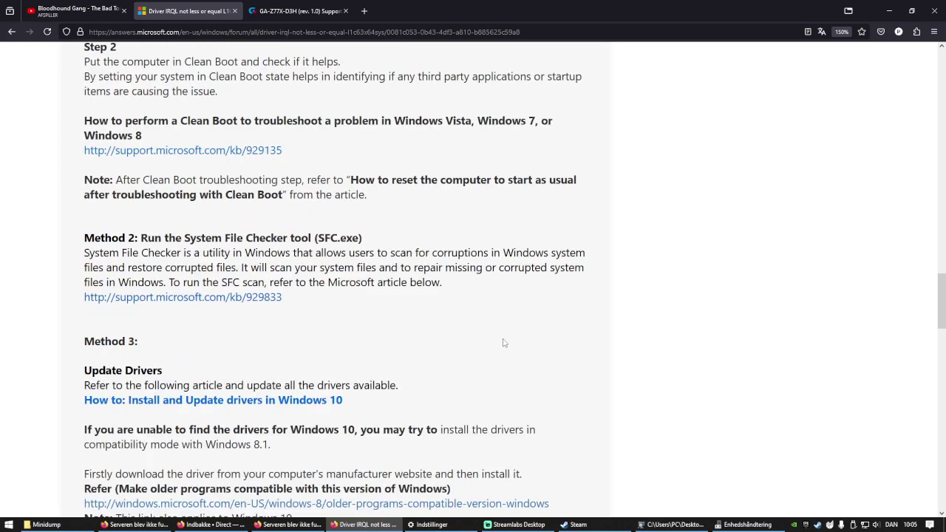
scroll(503, 343, down, 8)
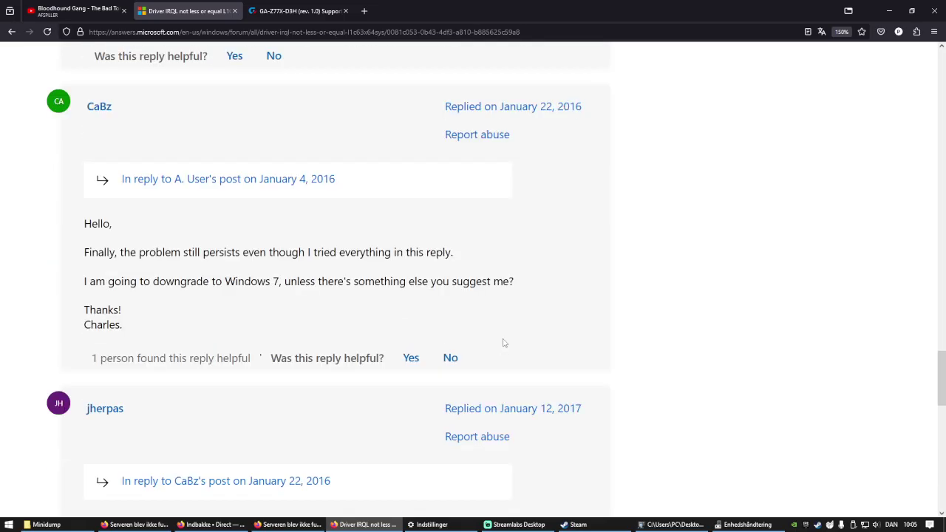
scroll(505, 343, down, 3)
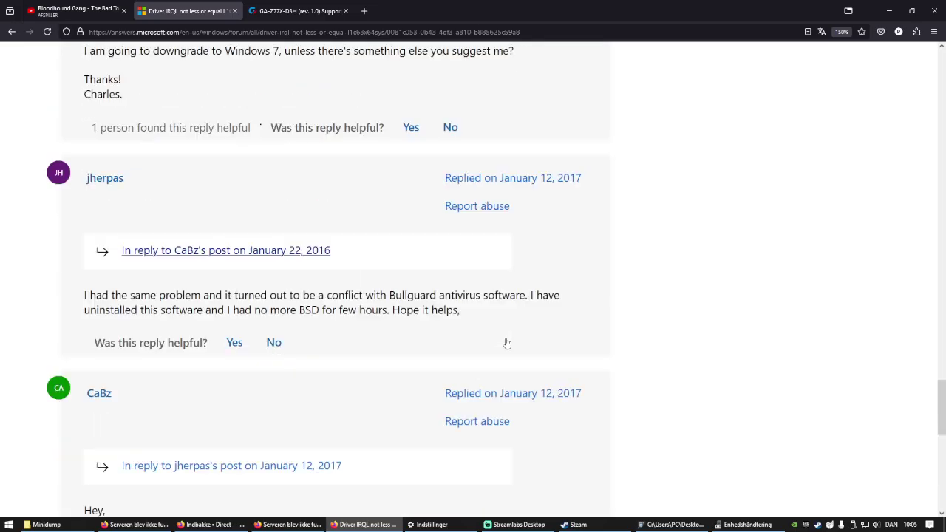
scroll(507, 343, down, 2)
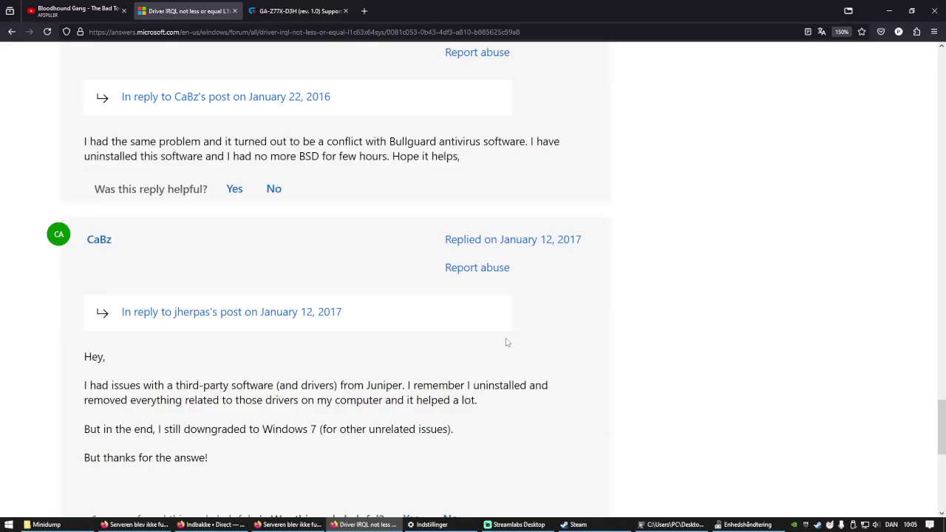
- Return to the L1C63x64.sys search results, open the "Driver IRQL NOT LESS OR EQUAL / What failed: L1C63x64.sys" thread, and read its question
scroll(507, 343, down, 1)
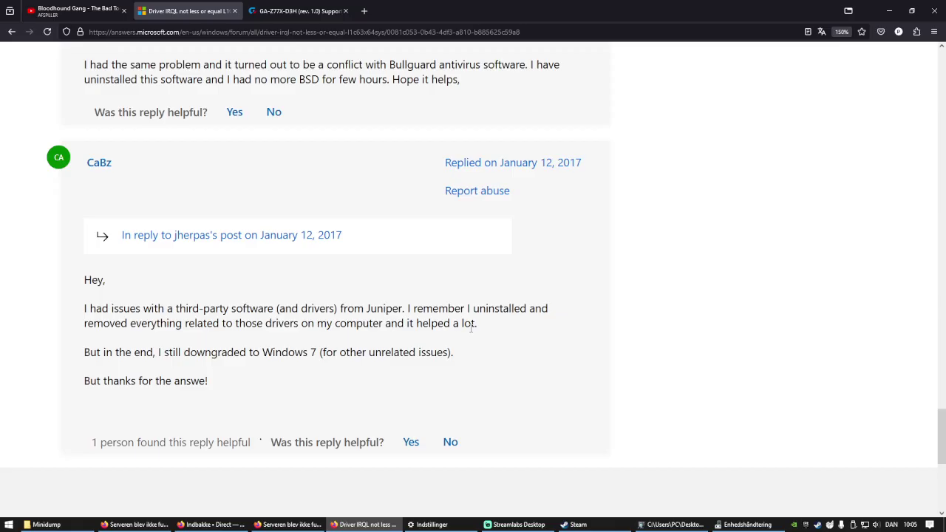
scroll(446, 329, down, 3)
key(alt+Left)
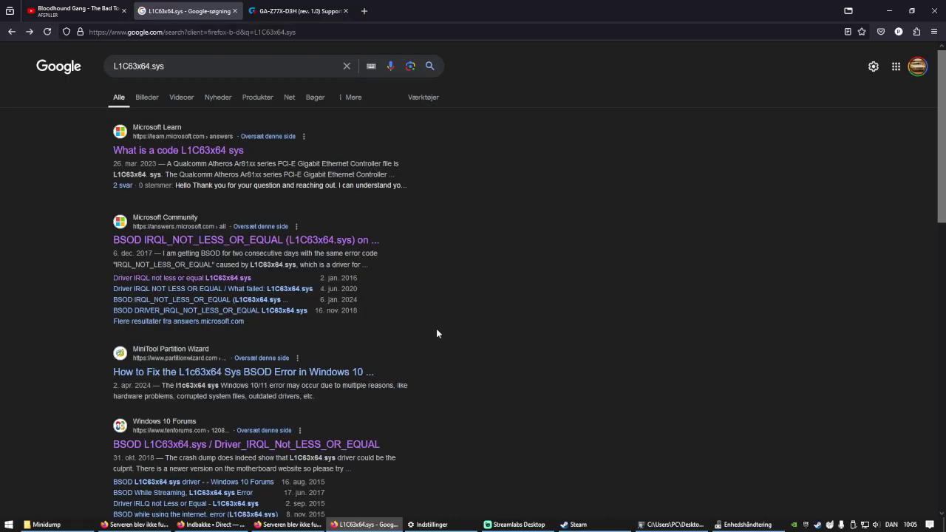
click(294, 294)
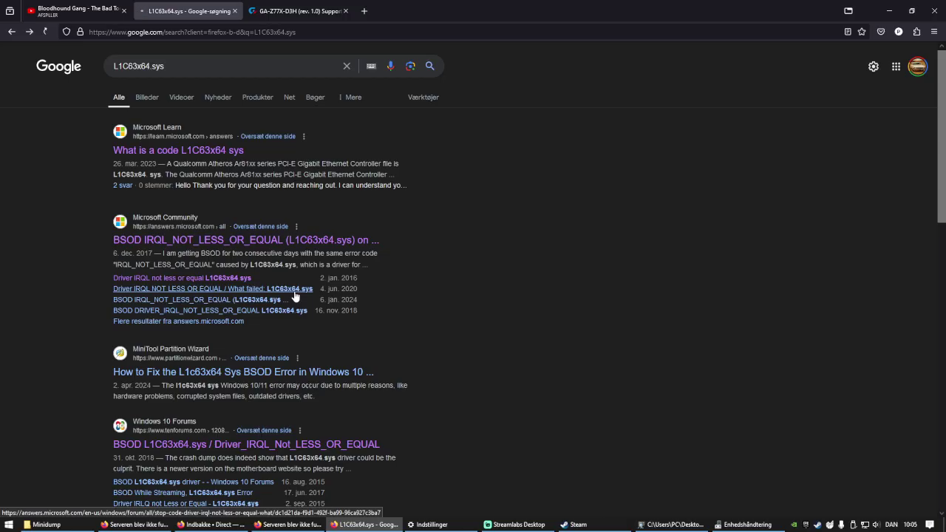
scroll(300, 296, down, 5)
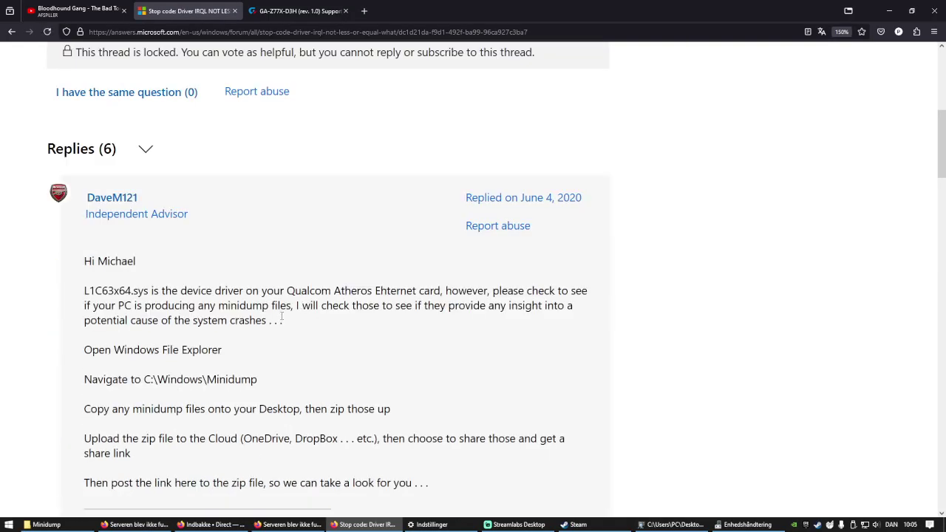
scroll(283, 320, down, 1)
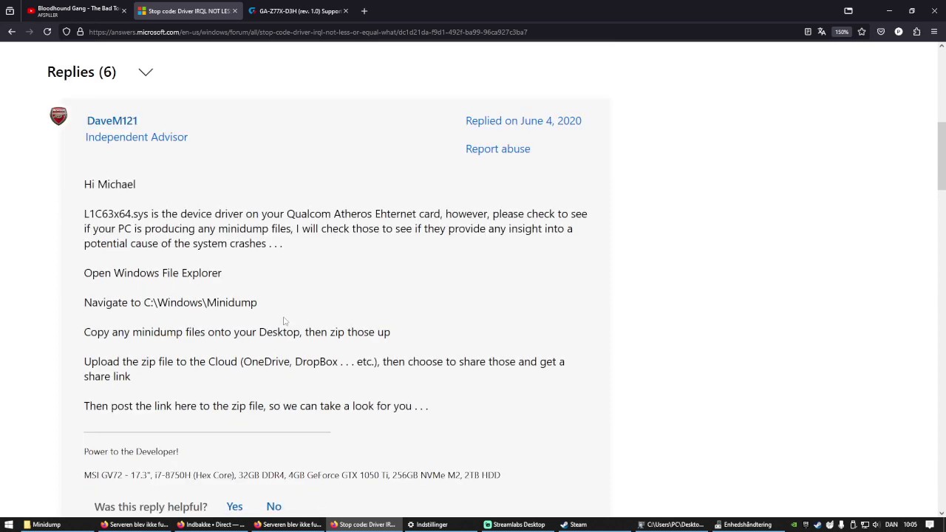
scroll(283, 320, up, 2)
scroll(284, 321, up, 2)
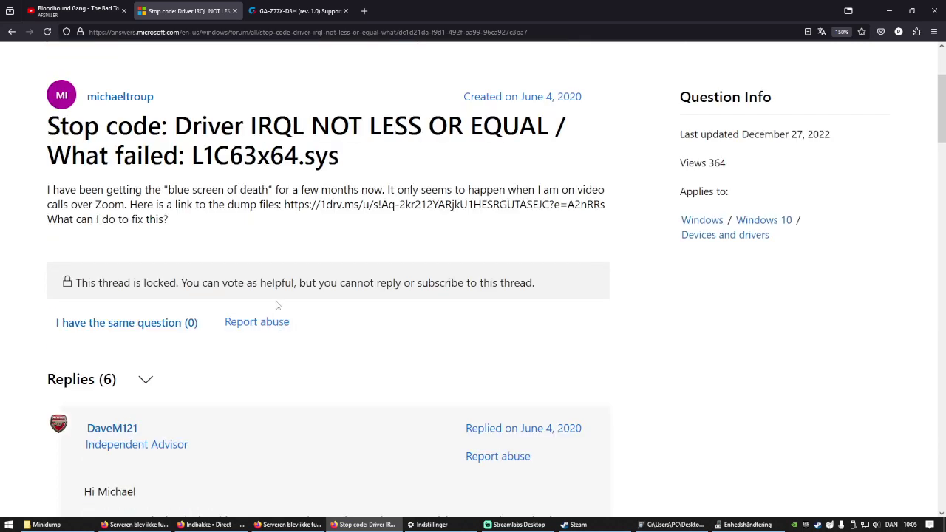
drag(118, 190, 279, 205)
click(274, 210)
- Read the first replies in the thread about the Qualcomm Atheros Ethernet driver and sharing minidump files
scroll(248, 211, down, 5)
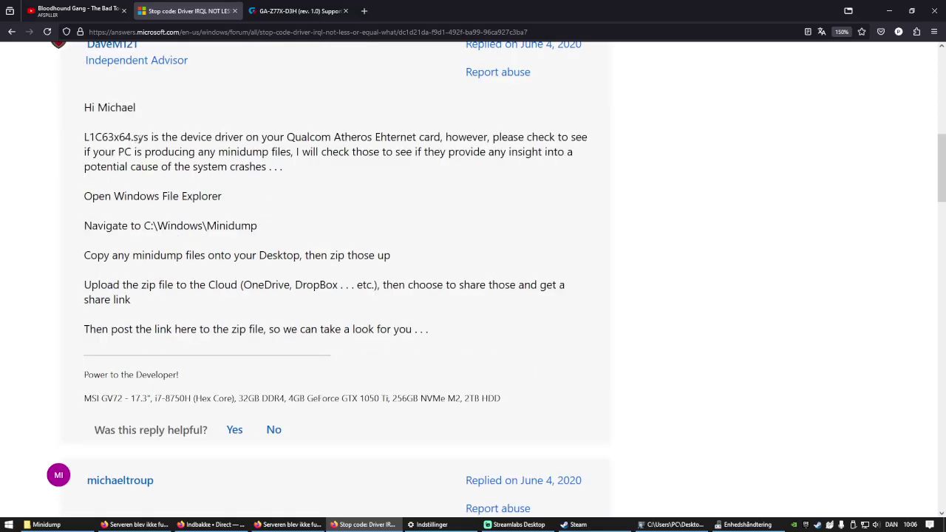
drag(136, 141, 295, 151)
drag(289, 152, 298, 152)
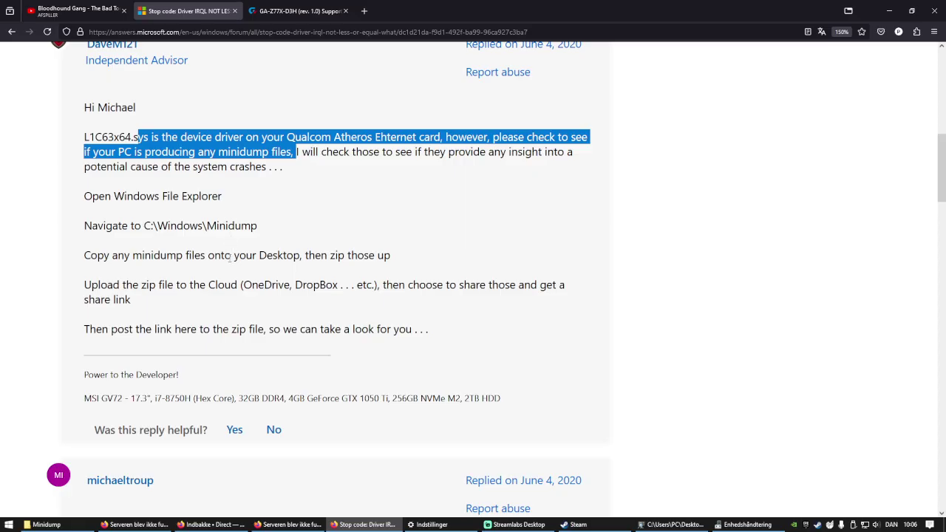
scroll(230, 256, down, 4)
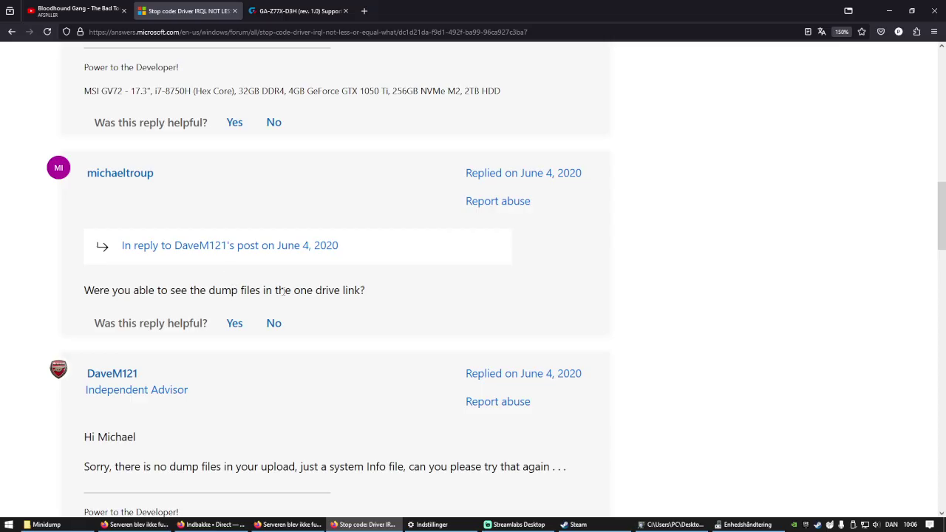
scroll(284, 292, up, 6)
scroll(284, 297, down, 2)
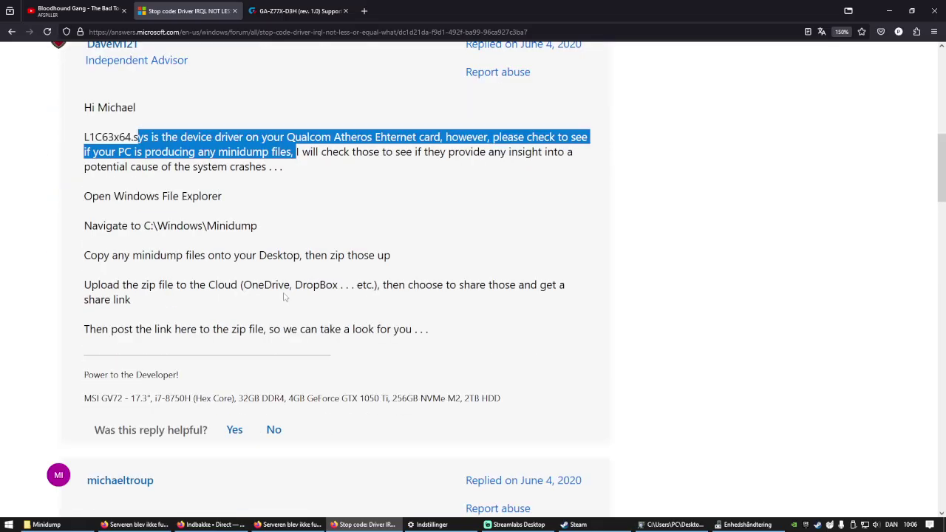
scroll(285, 296, up, 1)
scroll(285, 296, down, 5)
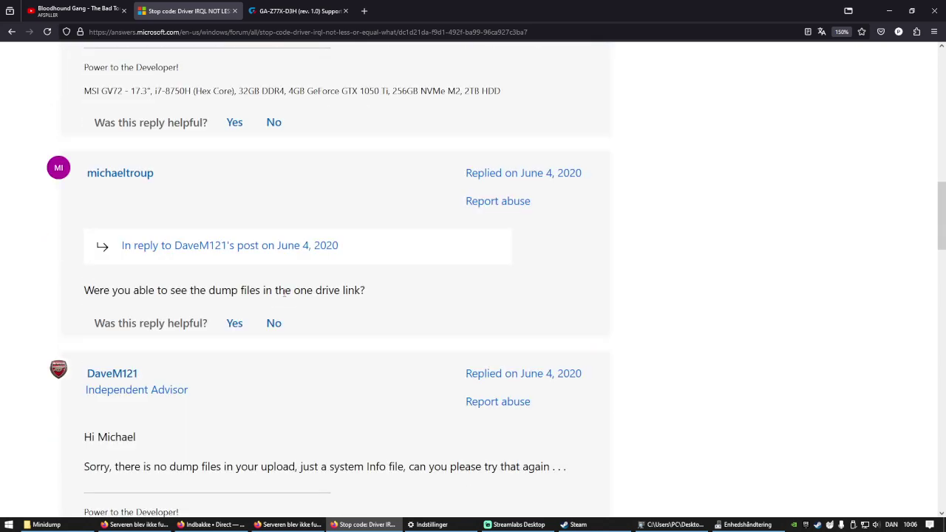
scroll(284, 294, down, 1)
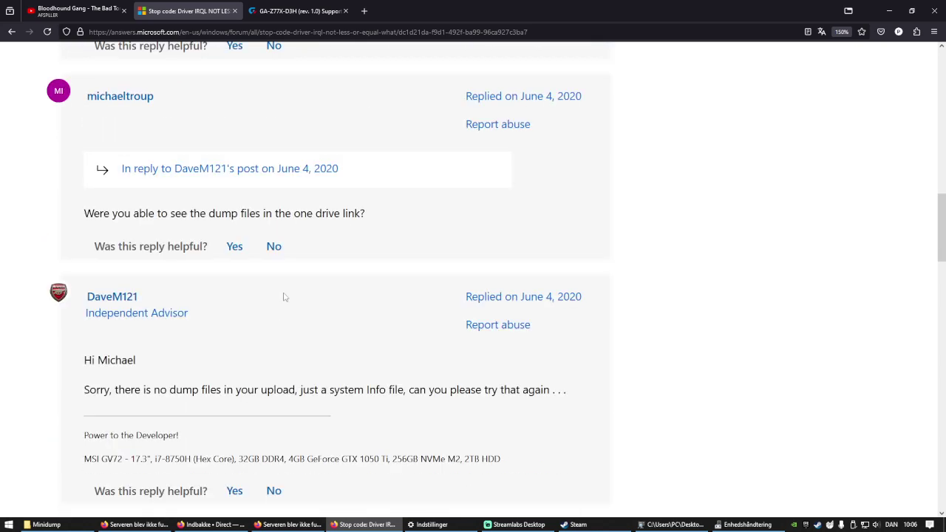
scroll(283, 298, down, 5)
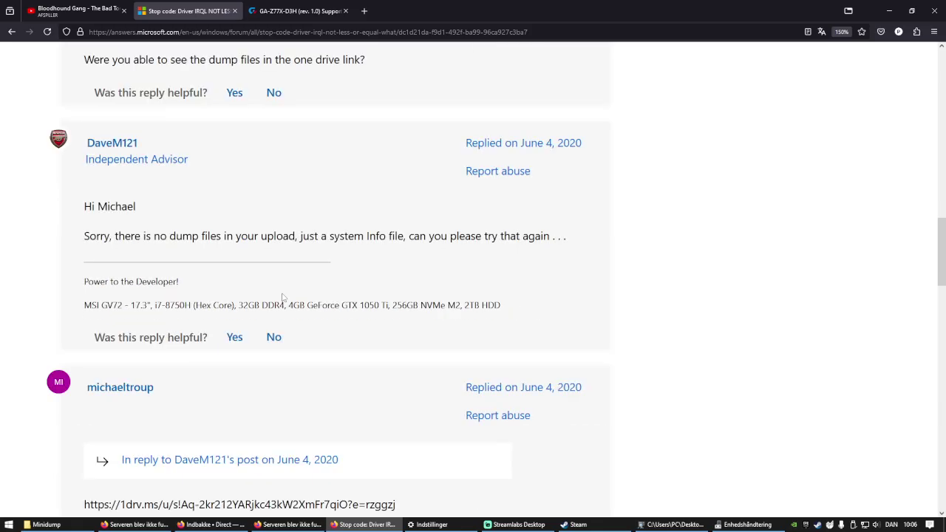
- Read the advisor's June 5, 2020 instructions for copying the minidump files and sharing them through OneDrive
scroll(283, 297, down, 2)
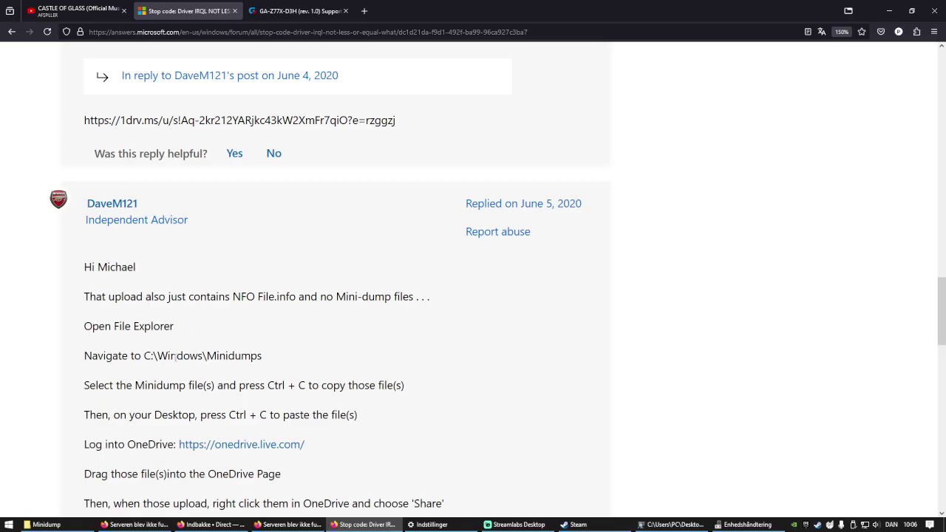
scroll(281, 326, down, 2)
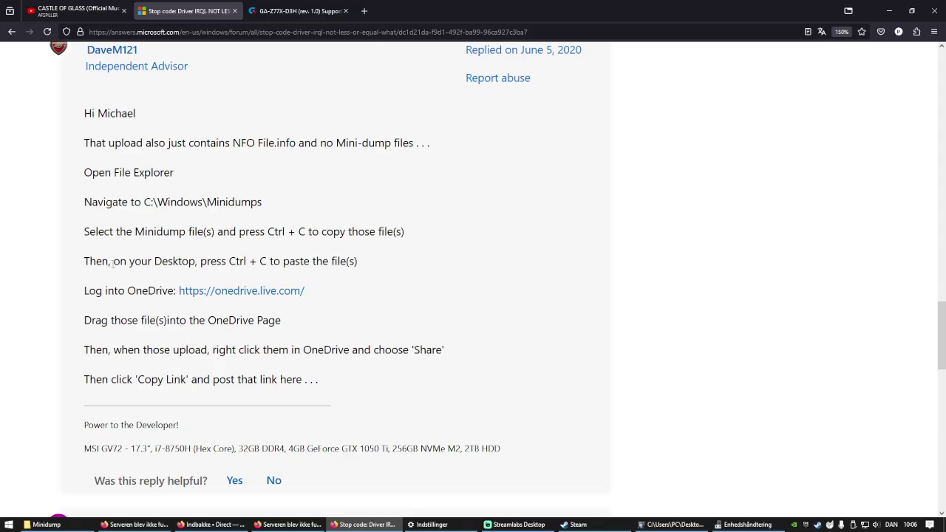
drag(96, 261, 295, 261)
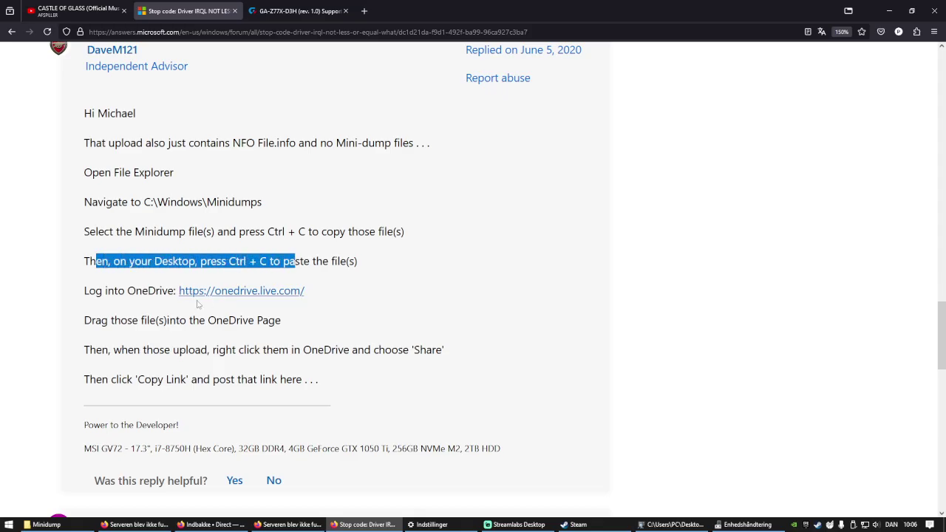
drag(147, 320, 208, 320)
scroll(211, 321, down, 2)
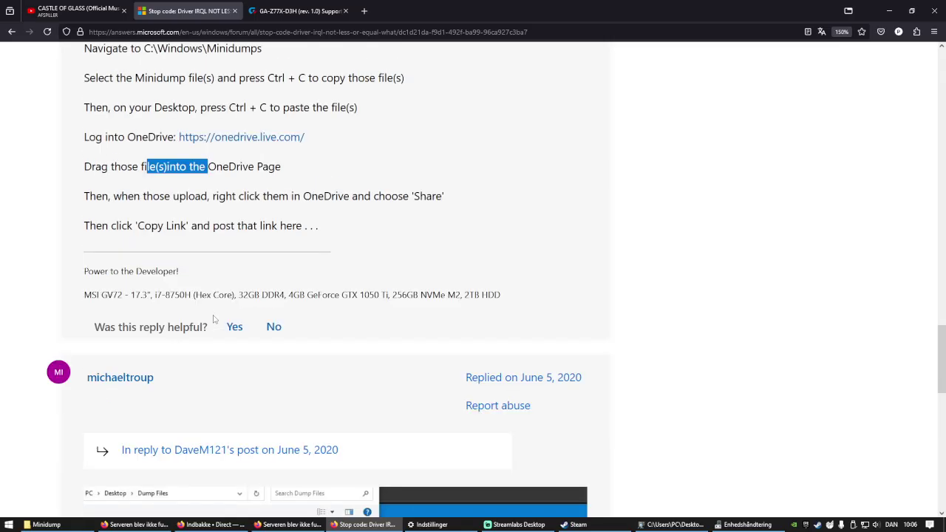
- Examine the thread's last reply and its dump file screenshot, comparing it with the advisor's preceding instructions
scroll(213, 318, down, 3)
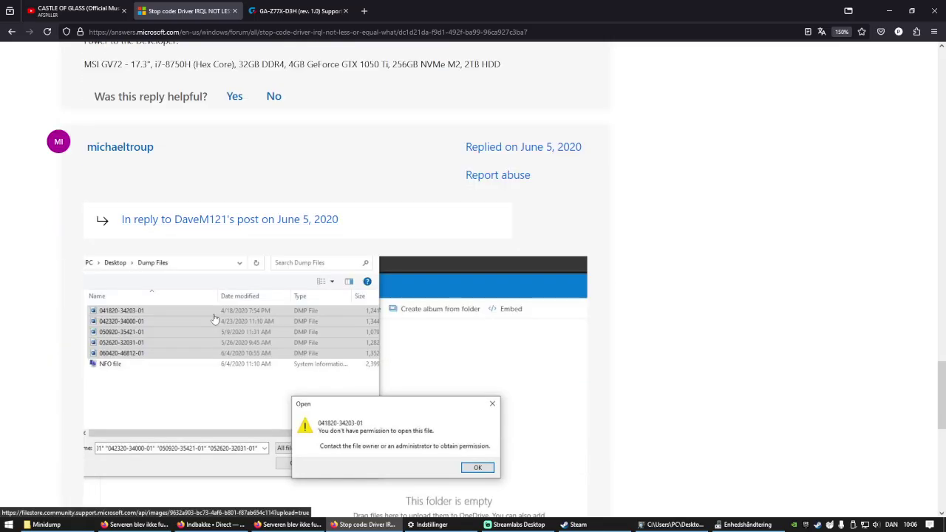
scroll(214, 318, down, 1)
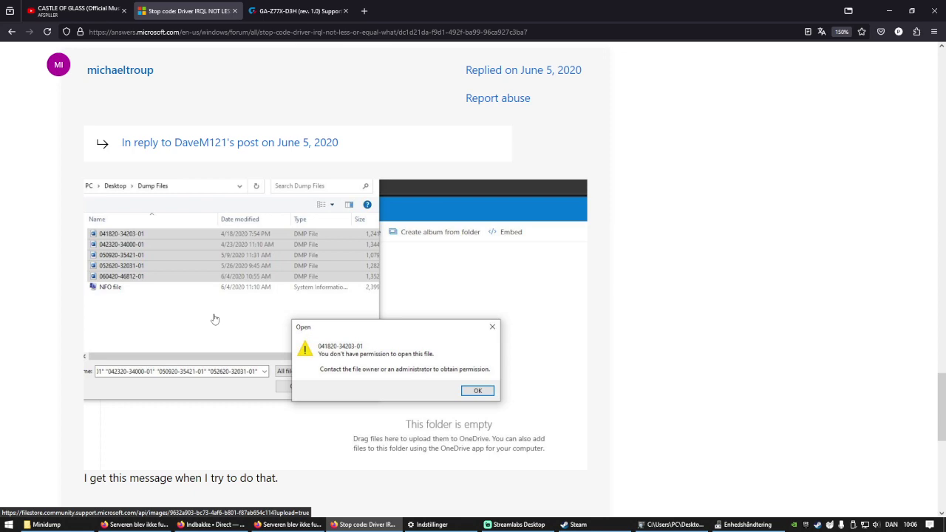
scroll(214, 319, down, 3)
scroll(214, 318, up, 2)
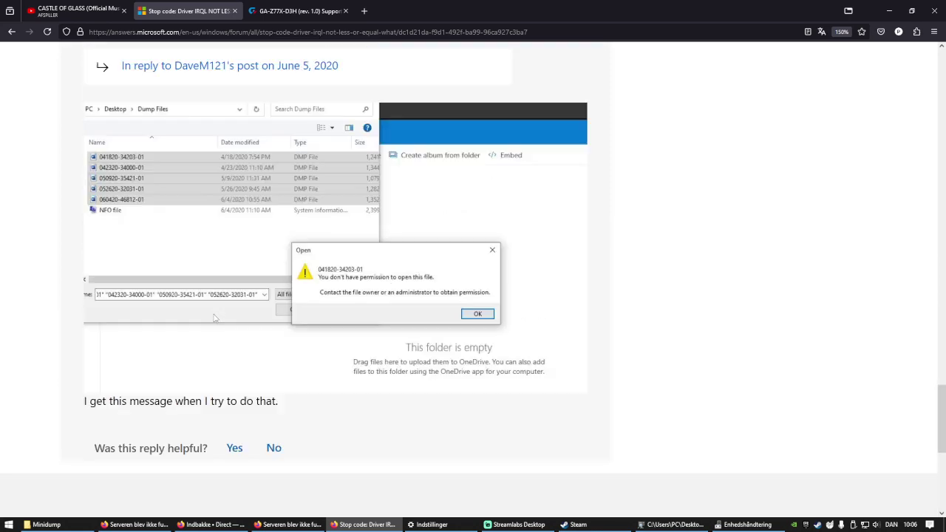
scroll(215, 318, up, 2)
scroll(215, 319, down, 1)
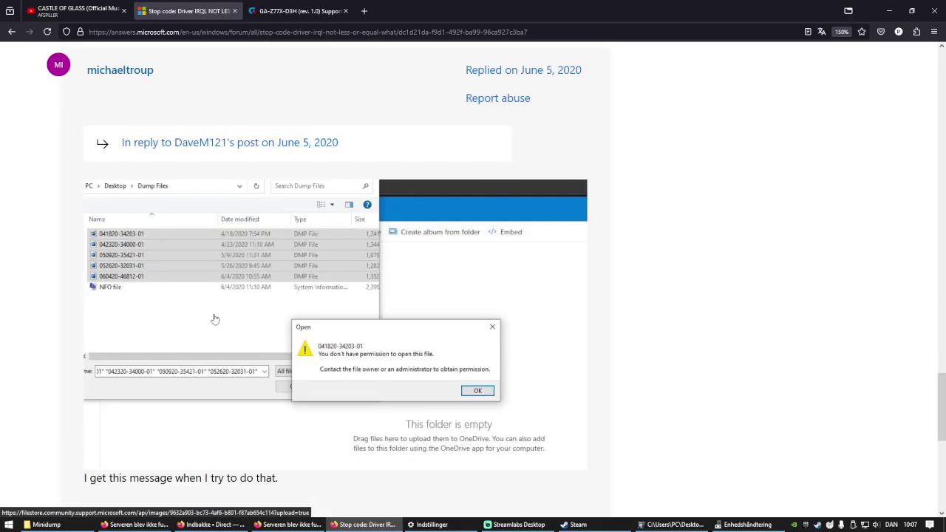
scroll(214, 319, down, 2)
scroll(214, 318, up, 5)
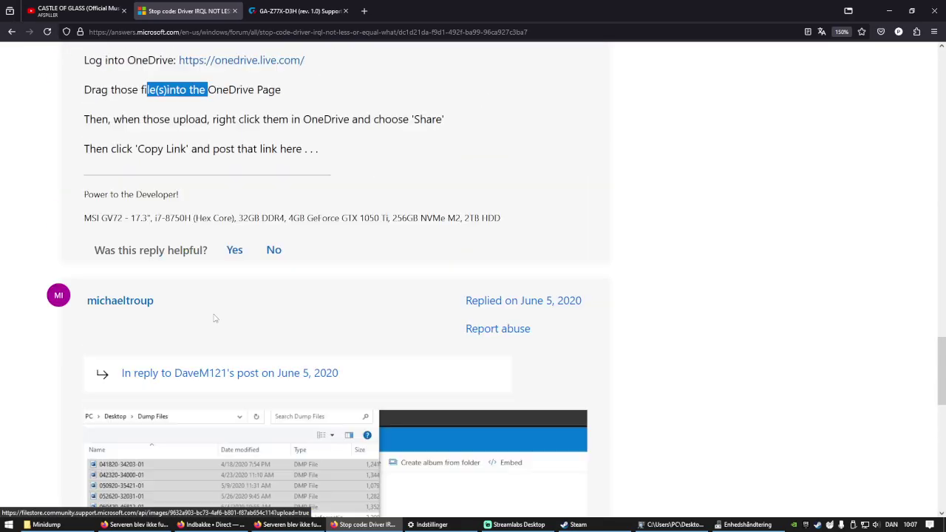
scroll(214, 319, up, 3)
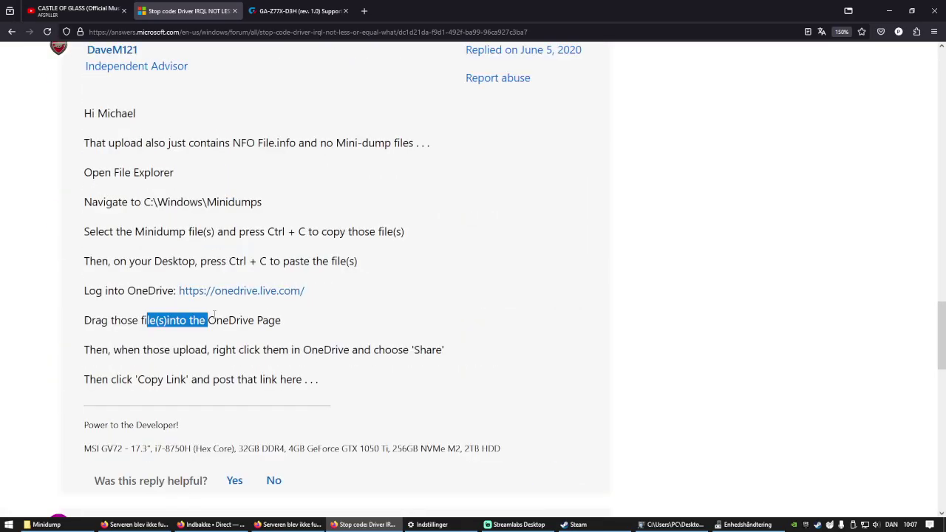
scroll(215, 319, up, 1)
scroll(214, 318, down, 1)
scroll(215, 318, down, 5)
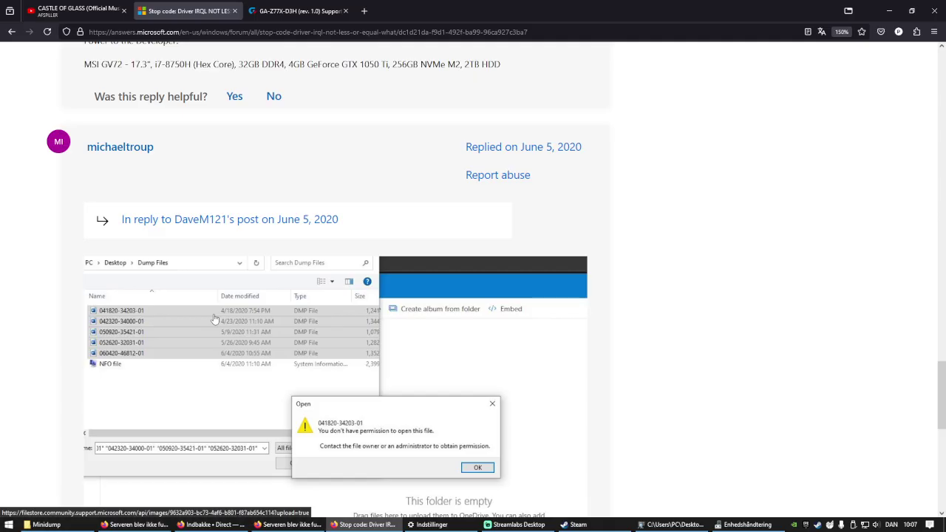
scroll(214, 318, down, 3)
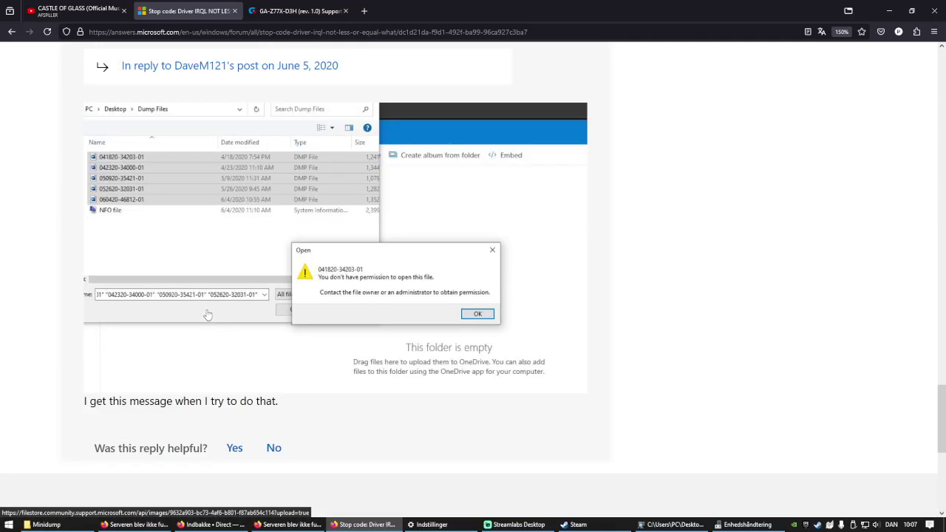
- From the search results, open MiniTool's "How to Fix the L1c63x64 Sys BSOD Error in Windows 10" article and read Solutions 1 and 2
key(alt+Left)
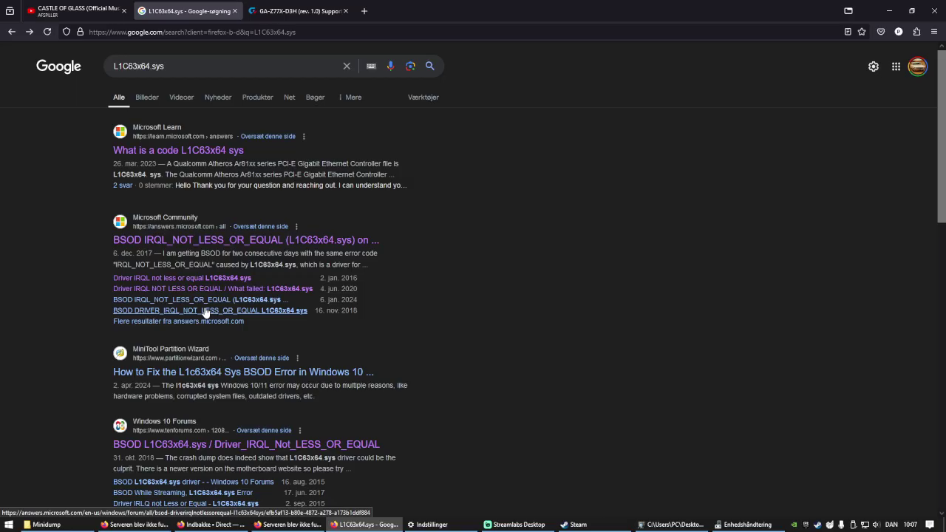
click(204, 374)
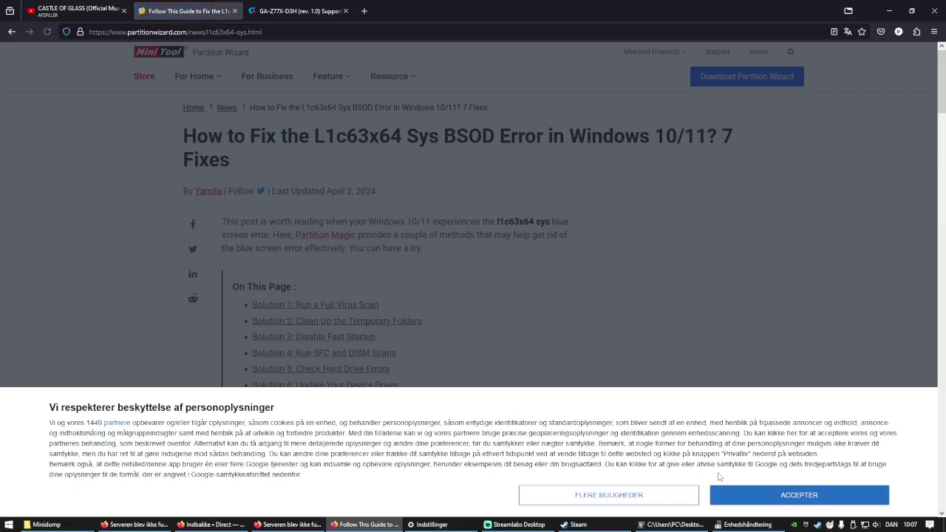
scroll(351, 354, down, 2)
scroll(351, 356, down, 4)
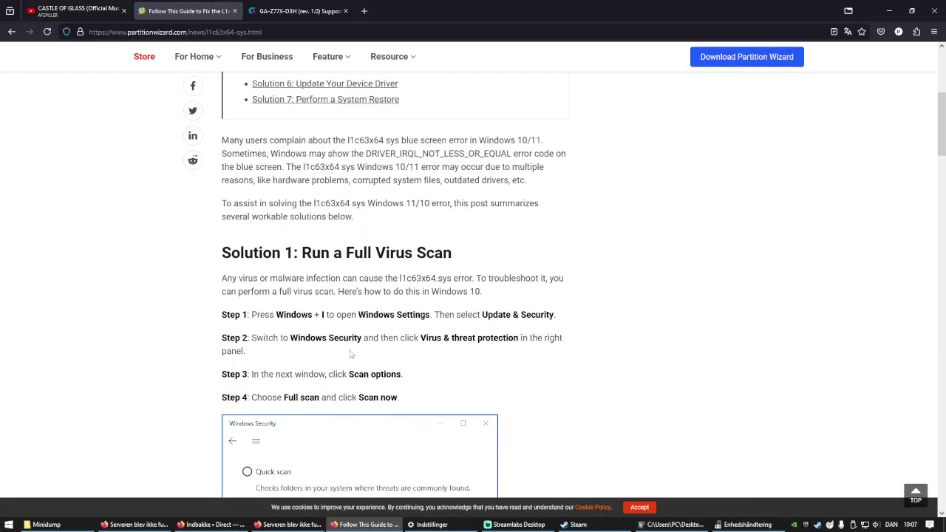
scroll(312, 279, down, 4)
scroll(311, 280, down, 6)
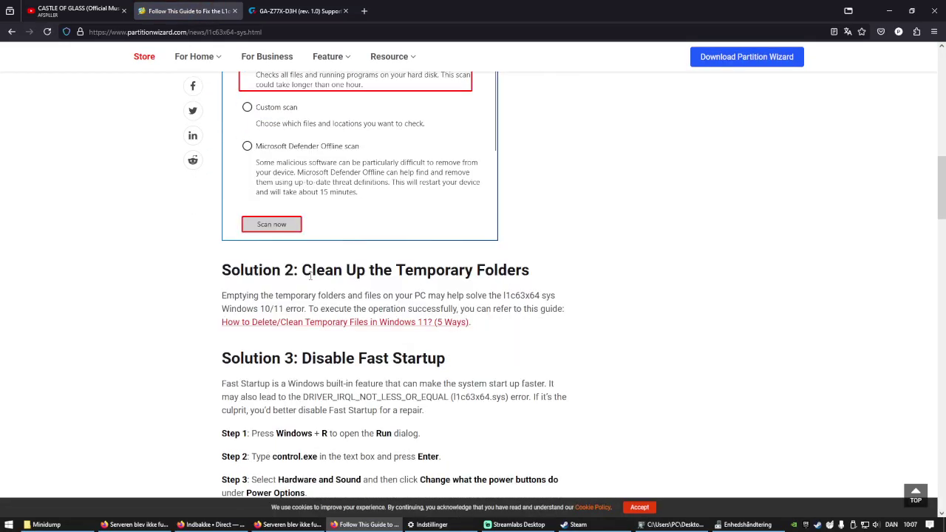
scroll(310, 277, down, 1)
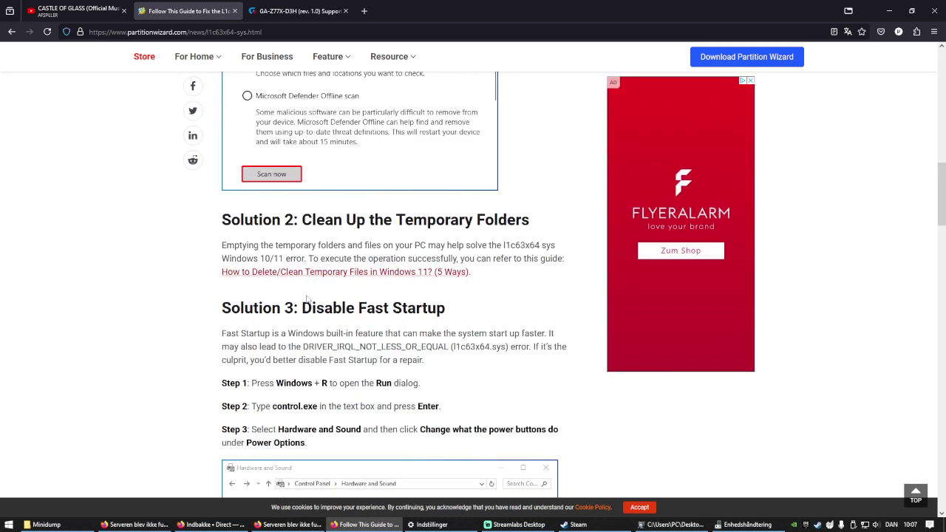
- Read Solutions 3 to 6 on disabling Fast Startup, SFC and DISM scans, hard drive errors, and updating the device driver
scroll(308, 298, down, 2)
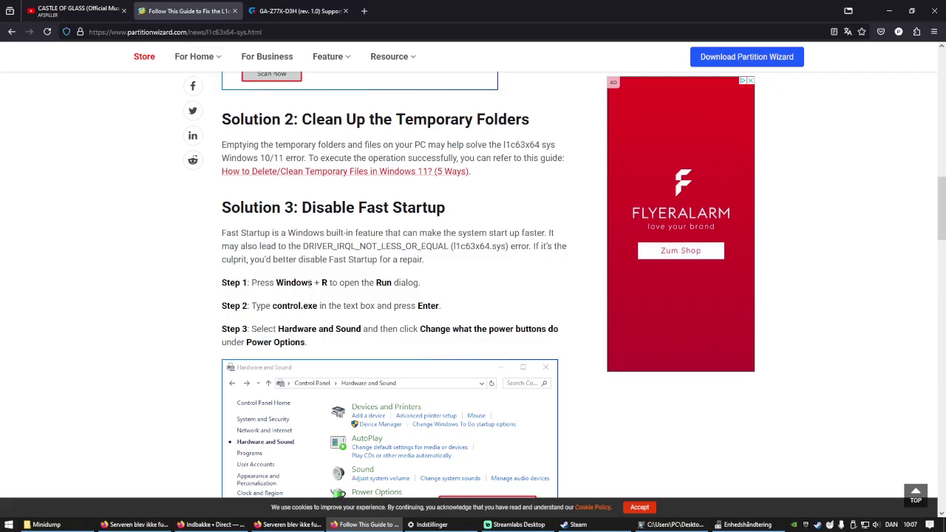
scroll(312, 282, down, 2)
scroll(310, 286, down, 3)
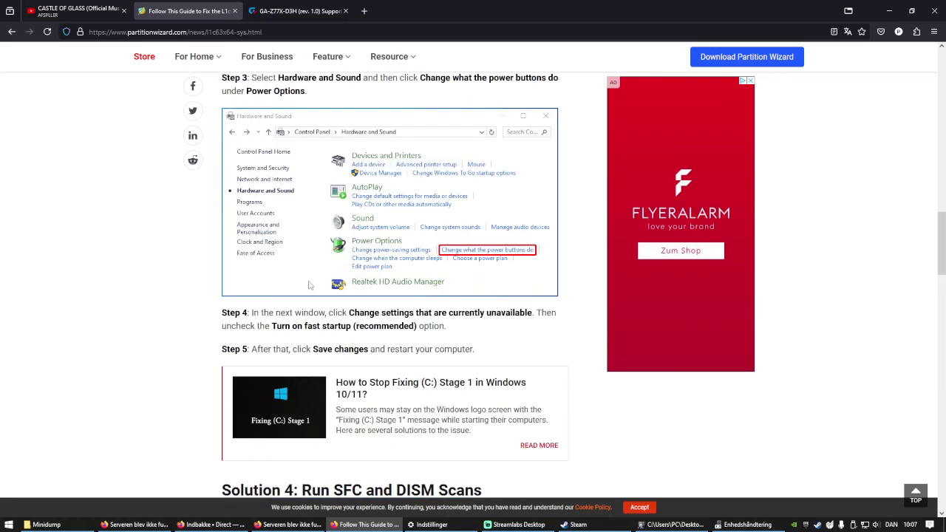
scroll(311, 282, down, 6)
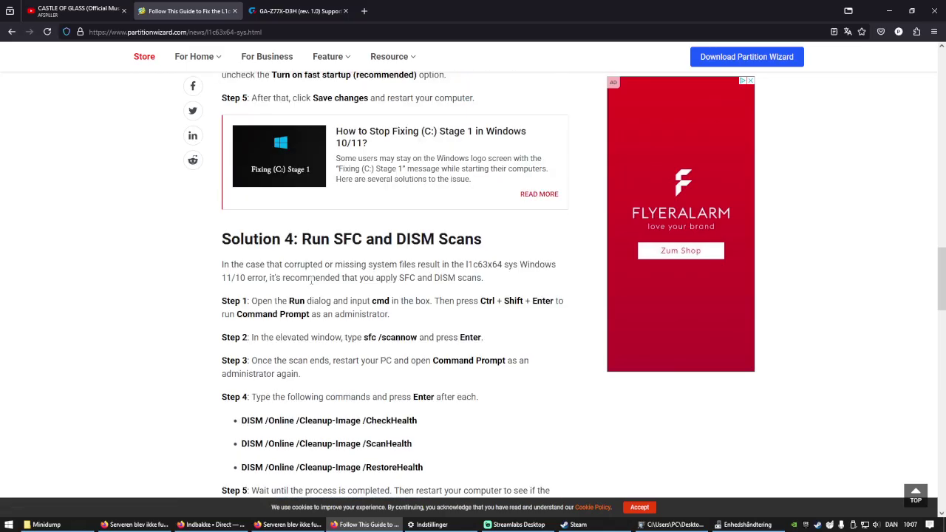
scroll(311, 281, down, 1)
scroll(311, 284, down, 6)
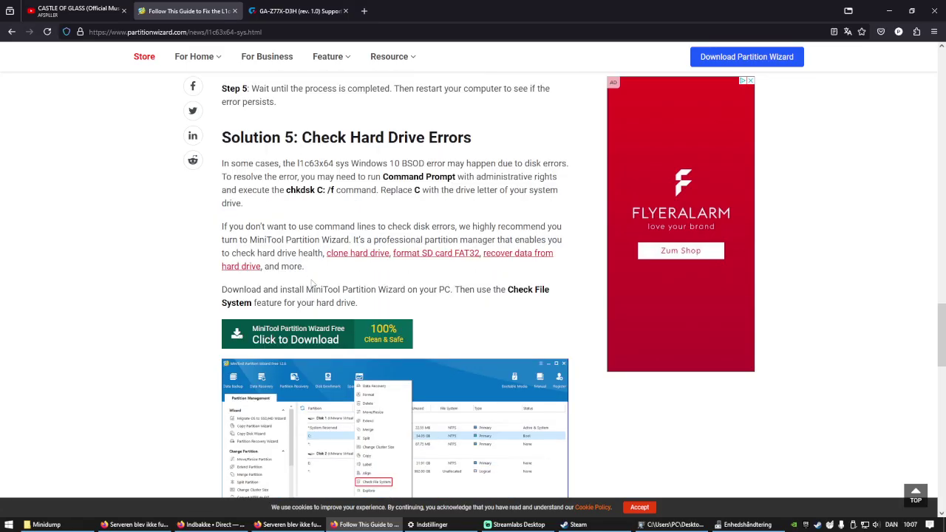
scroll(312, 284, down, 7)
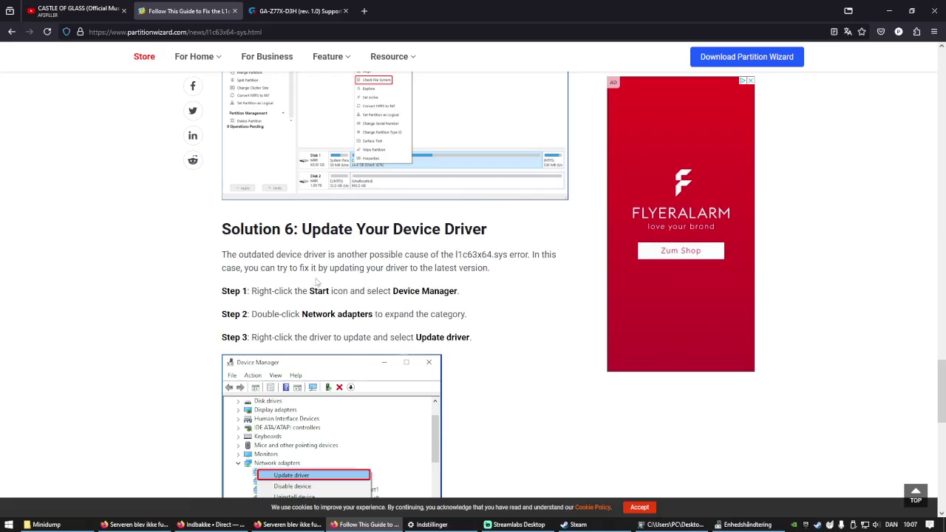
- Read the rest of Solution 6 on updating the network driver and Solution 7 on performing a system restore
scroll(318, 281, down, 6)
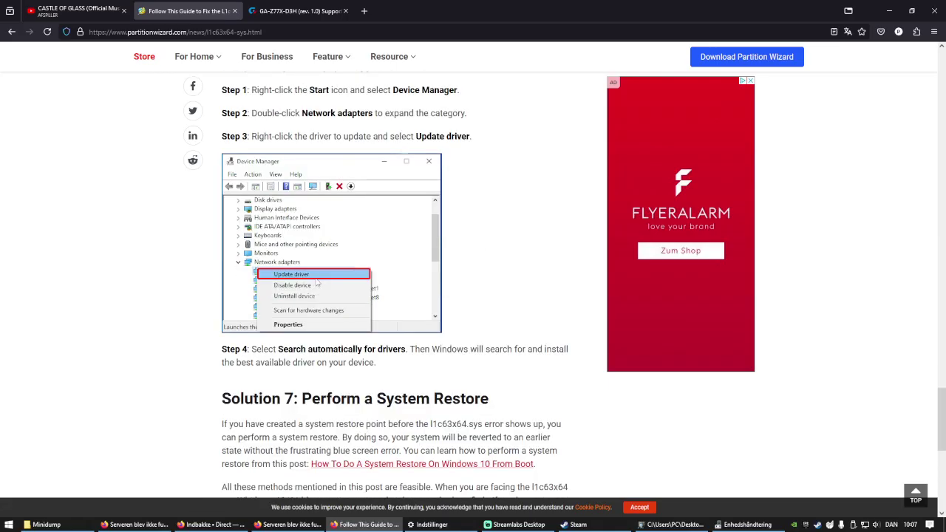
scroll(318, 282, down, 3)
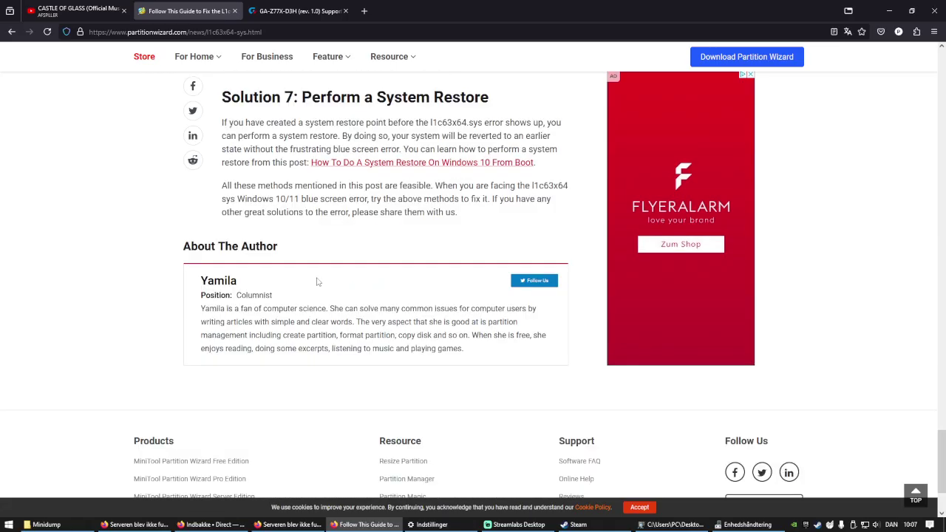
scroll(318, 281, up, 1)
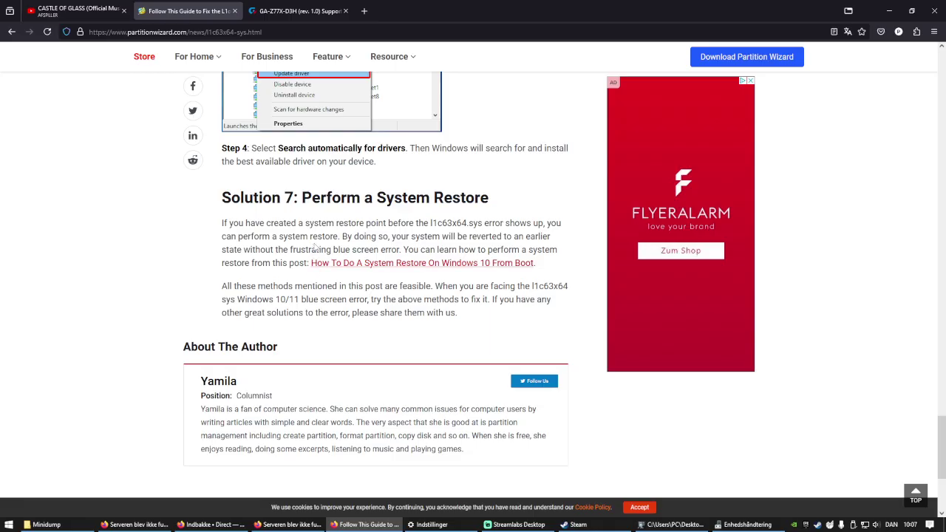
- From the search results, open the Windows 10 Forums thread "BSOD L1C63x64.sys driver" and read through reply #4
key(alt+Left)
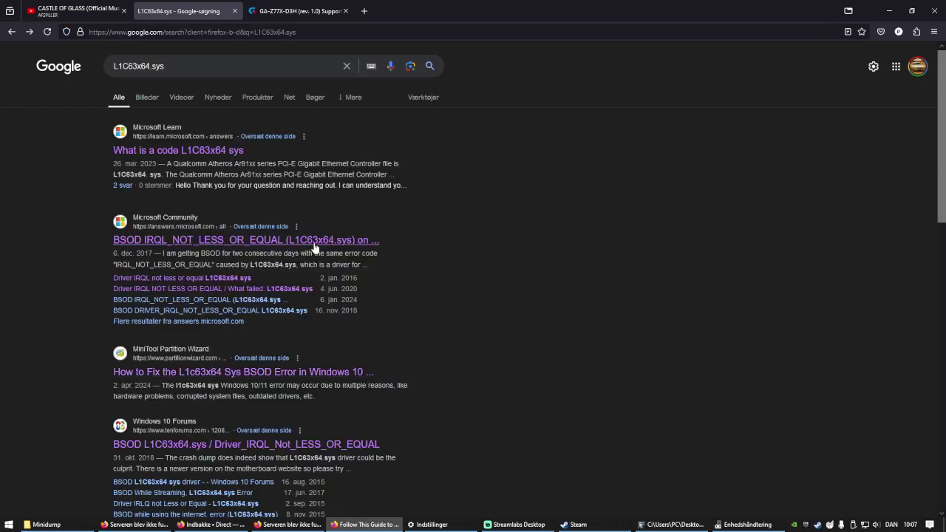
scroll(317, 250, down, 1)
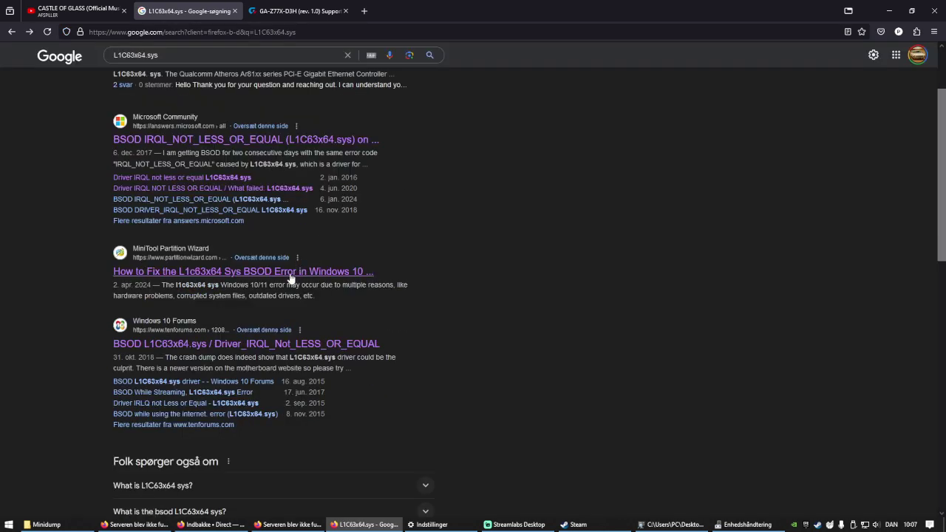
click(243, 383)
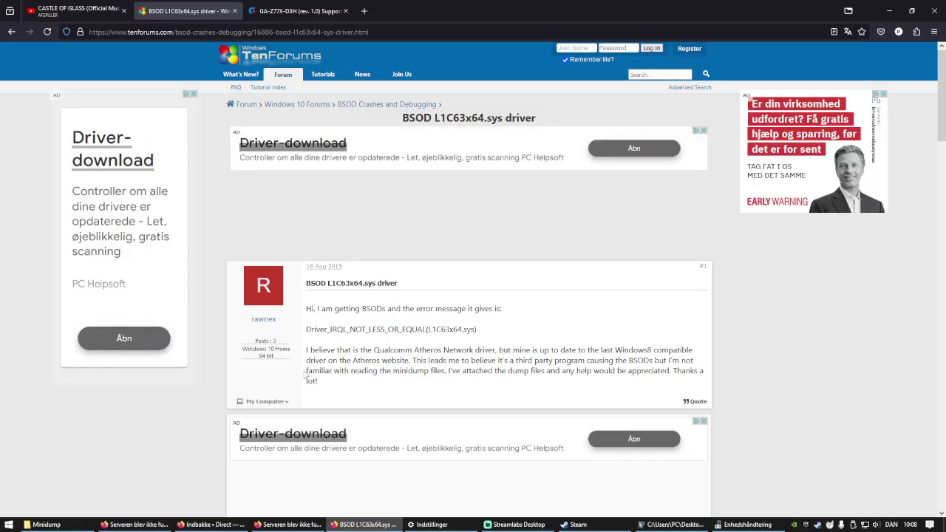
scroll(304, 375, down, 5)
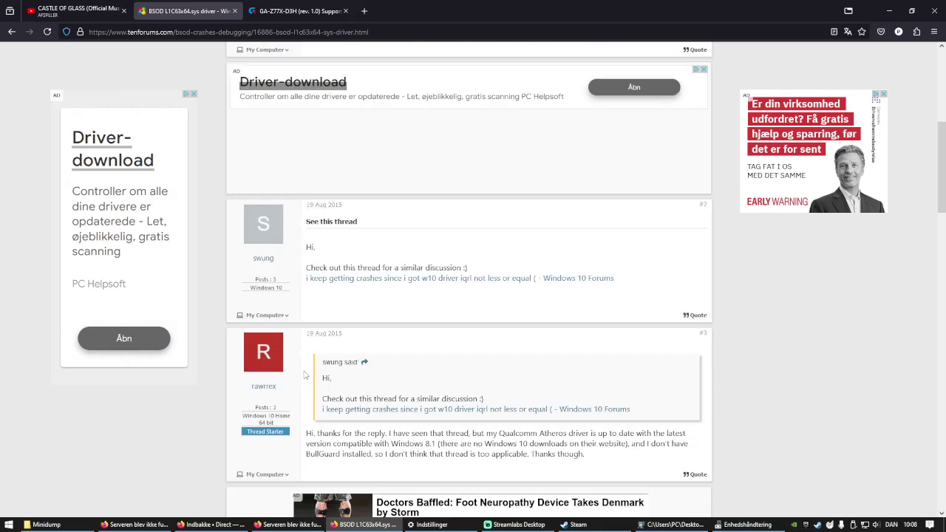
scroll(304, 375, down, 3)
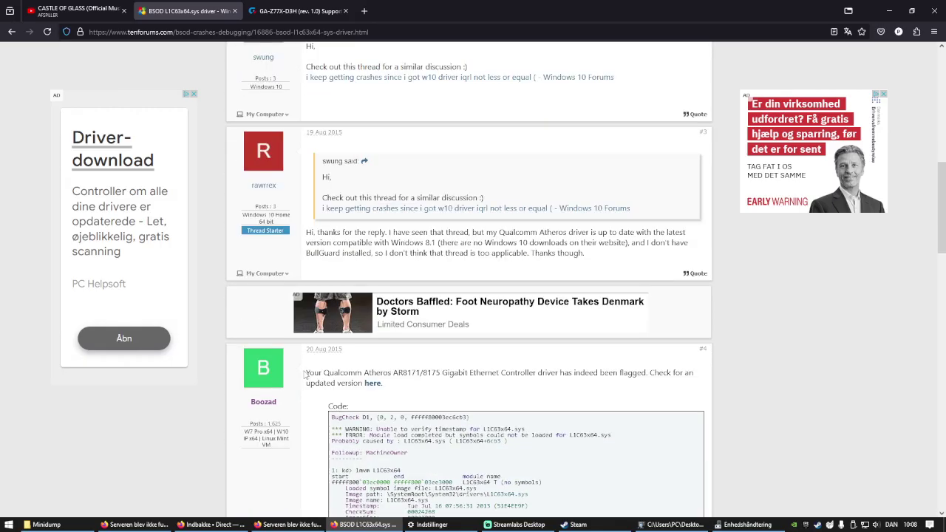
scroll(304, 375, down, 1)
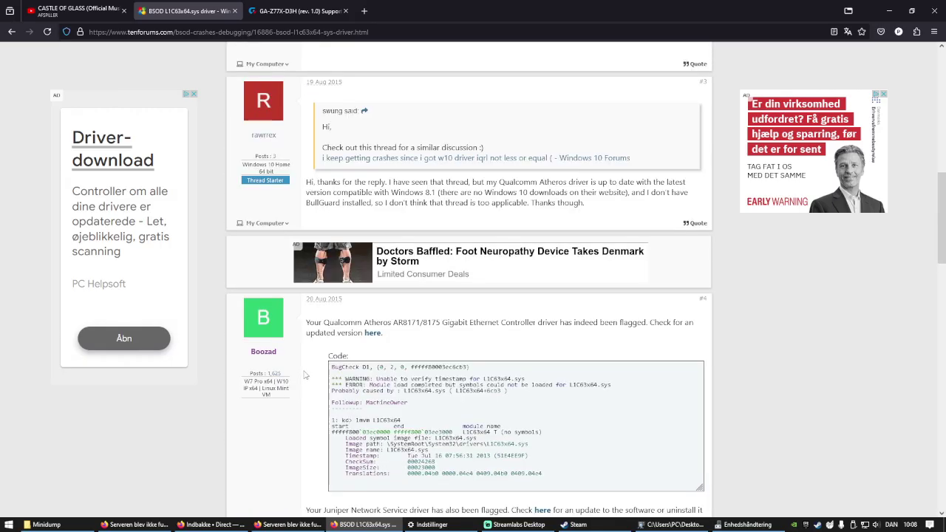
scroll(304, 376, down, 1)
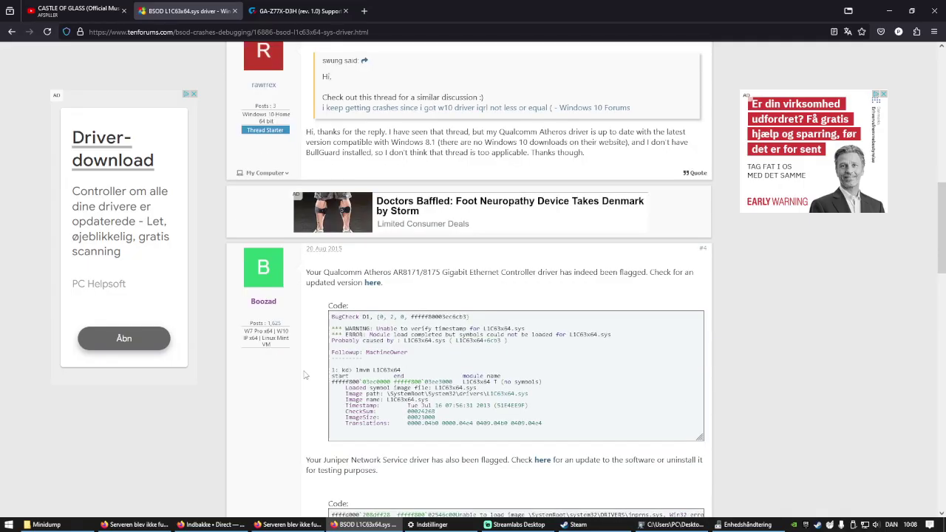
- Open reply #4's updated Qualcomm Atheros driver link in a new tab, and run a web search for "atheros" from its address
middle_click(370, 284)
click(292, 10)
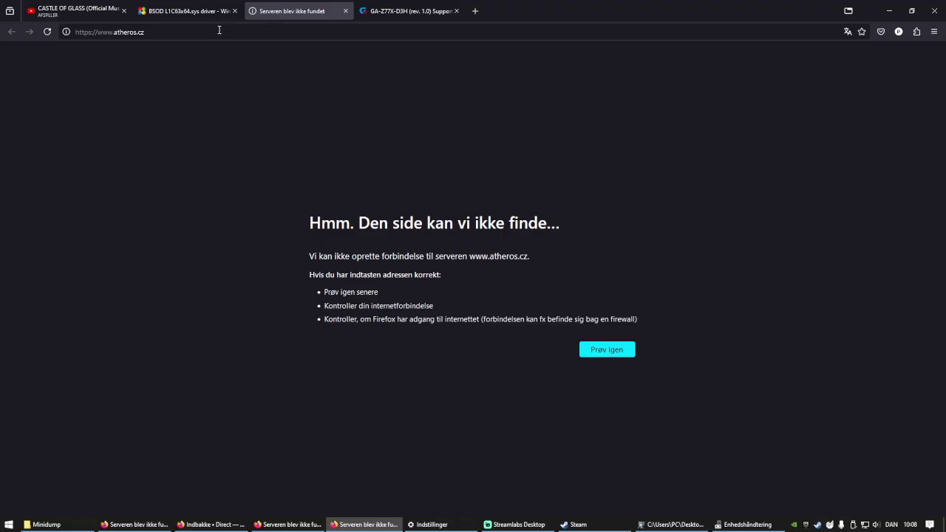
click(121, 34)
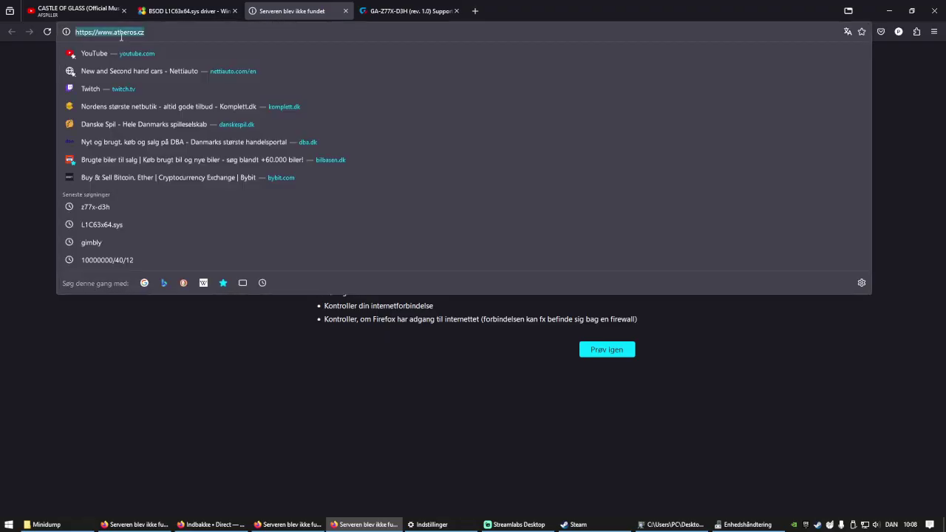
double_click(130, 33)
drag(126, 33, 468, 6)
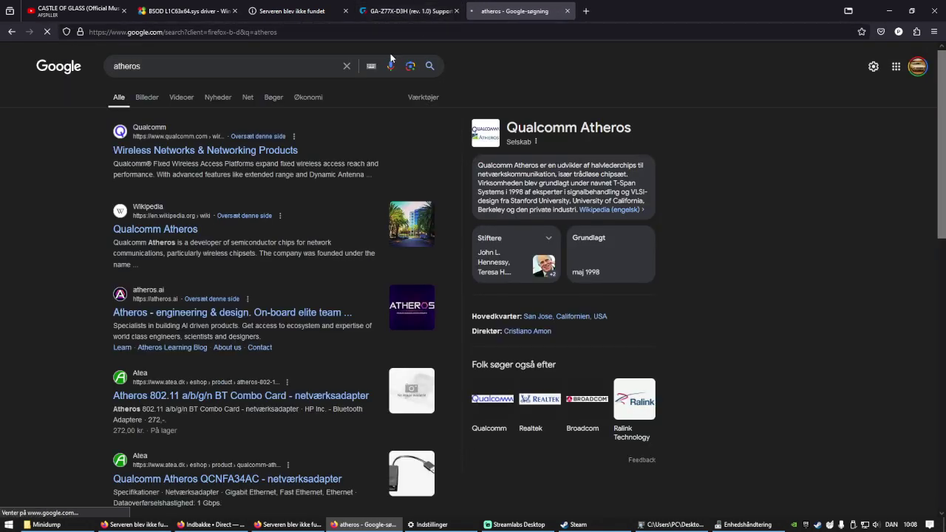
- Open Qualcomm's "Wireless Networks & Networking Products" result, accept all cookies, and go up to the Products page
click(266, 150)
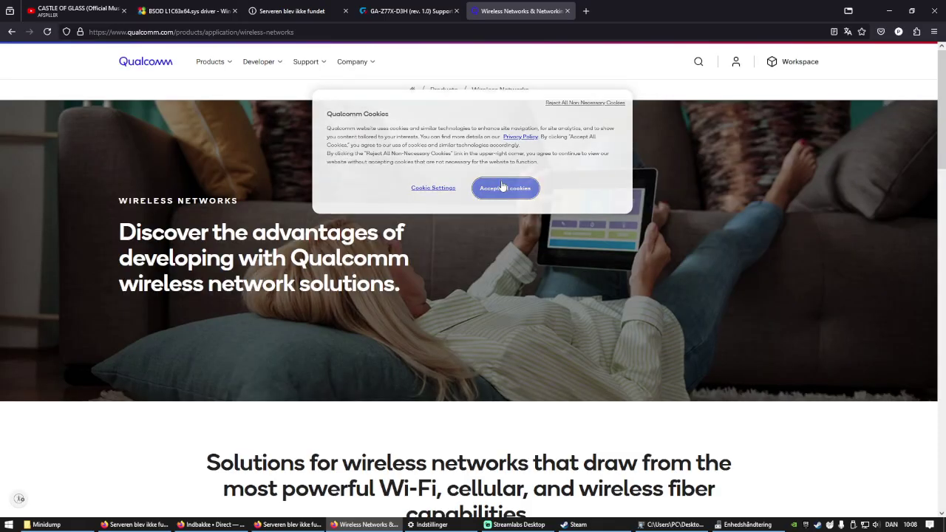
click(502, 185)
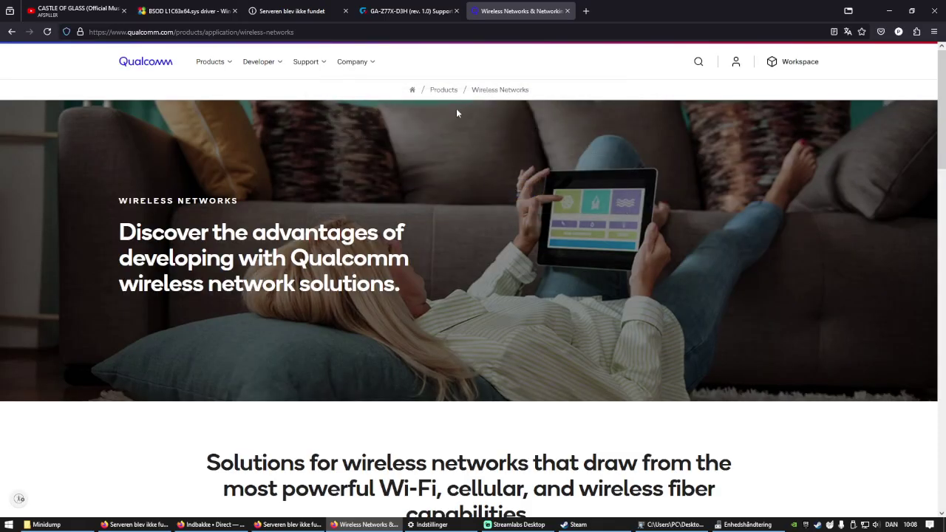
click(445, 90)
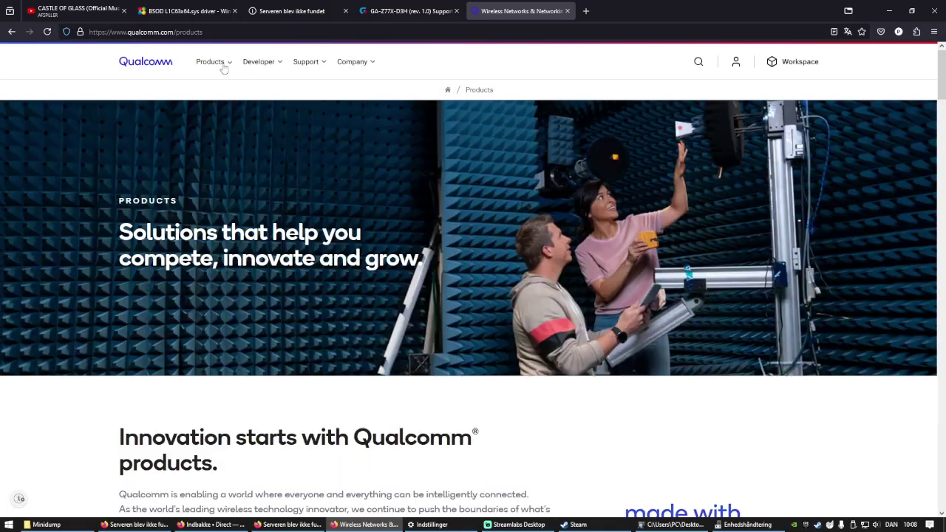
- Open the Wired Networking category among Qualcomm's product types and look through its product table for the Atheros LAN controller
click(222, 65)
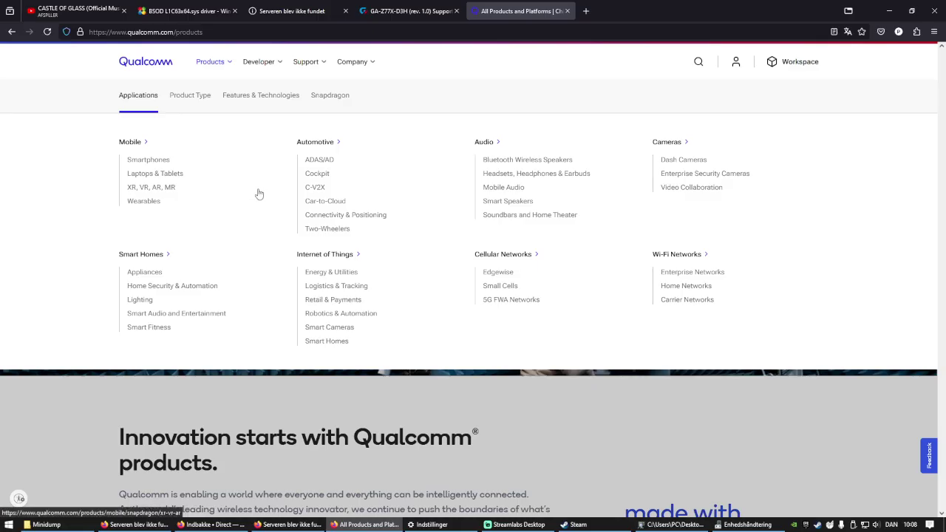
click(188, 102)
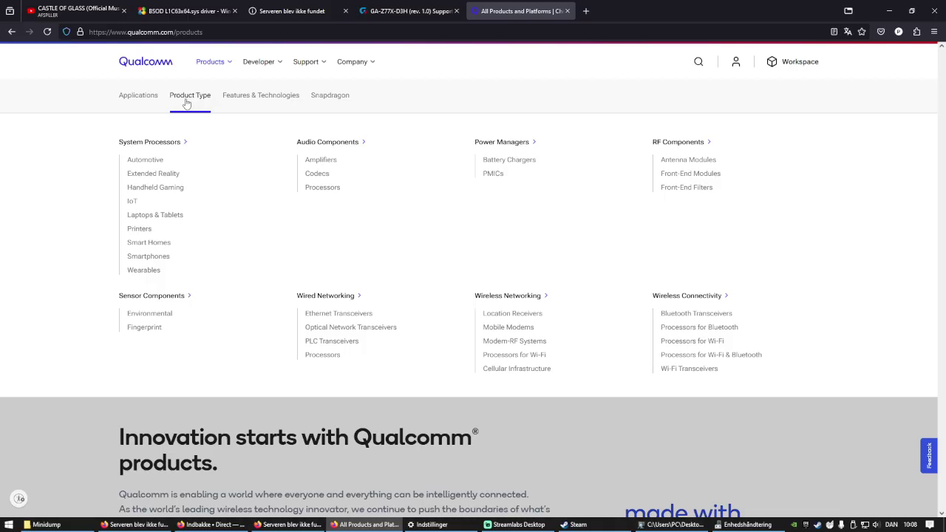
click(326, 297)
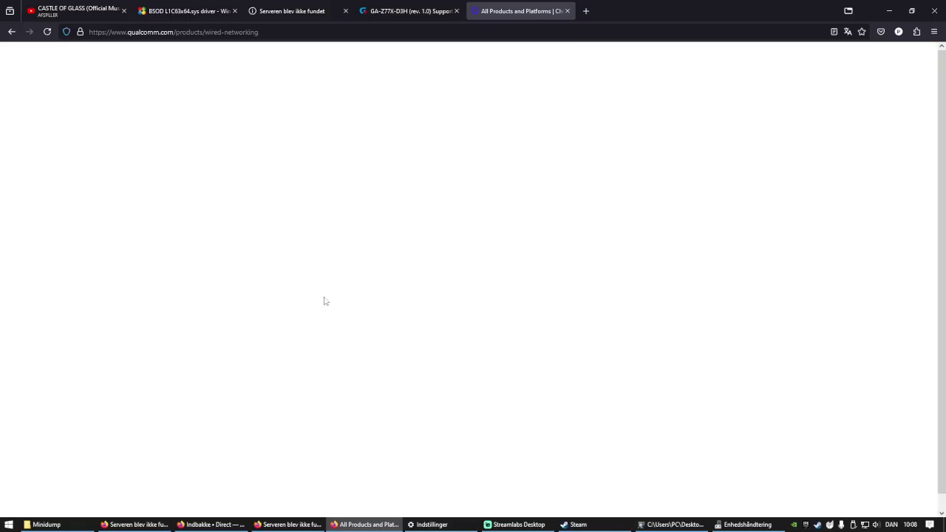
scroll(326, 297, down, 2)
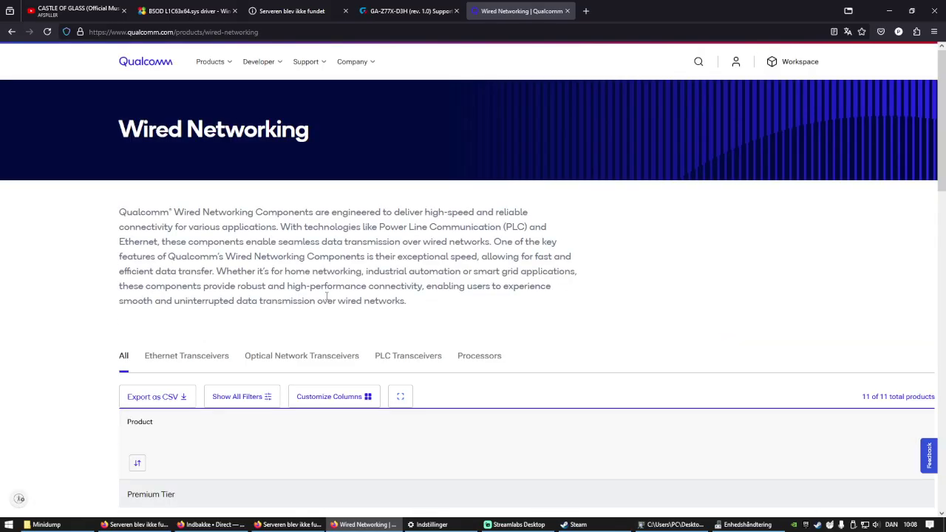
scroll(326, 296, down, 6)
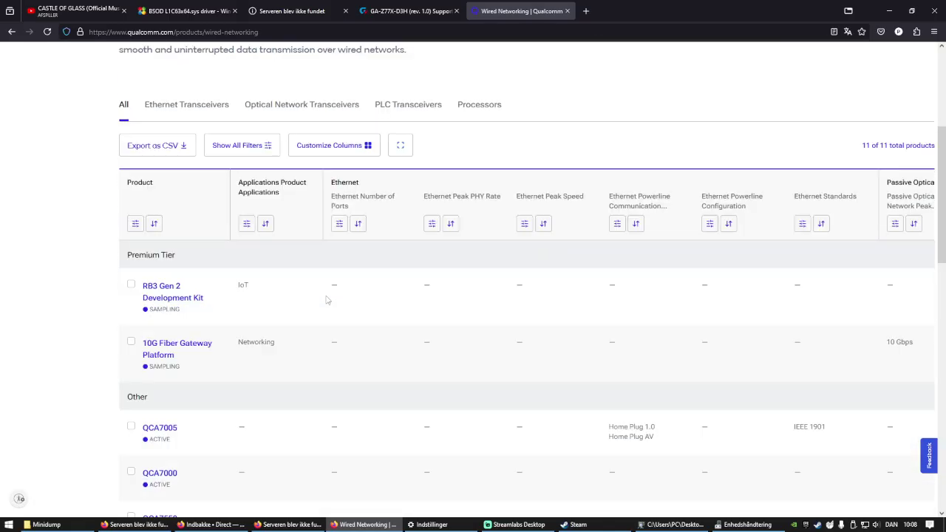
scroll(326, 300, down, 6)
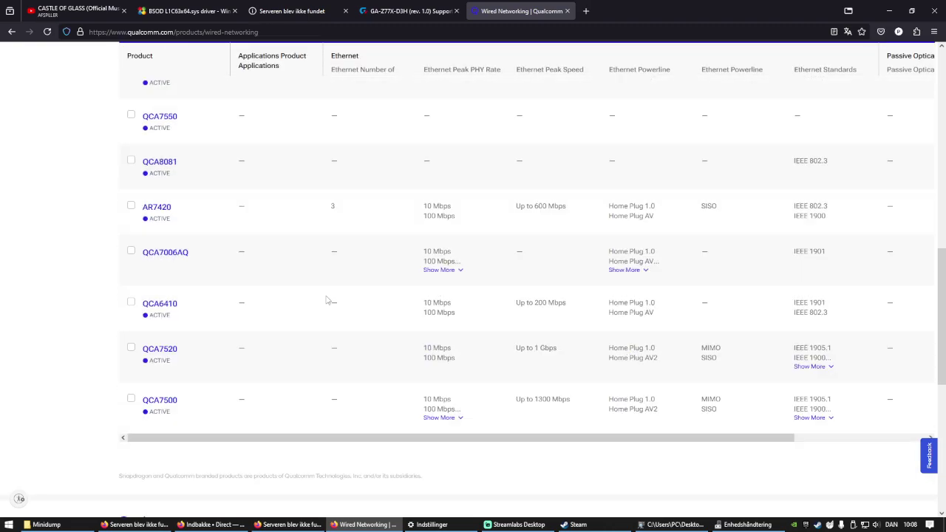
scroll(326, 299, up, 10)
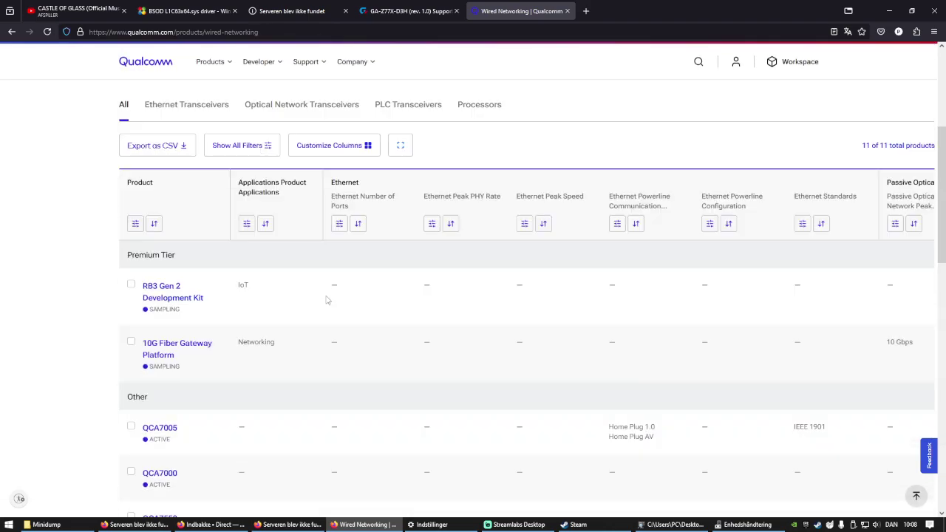
scroll(326, 298, up, 1)
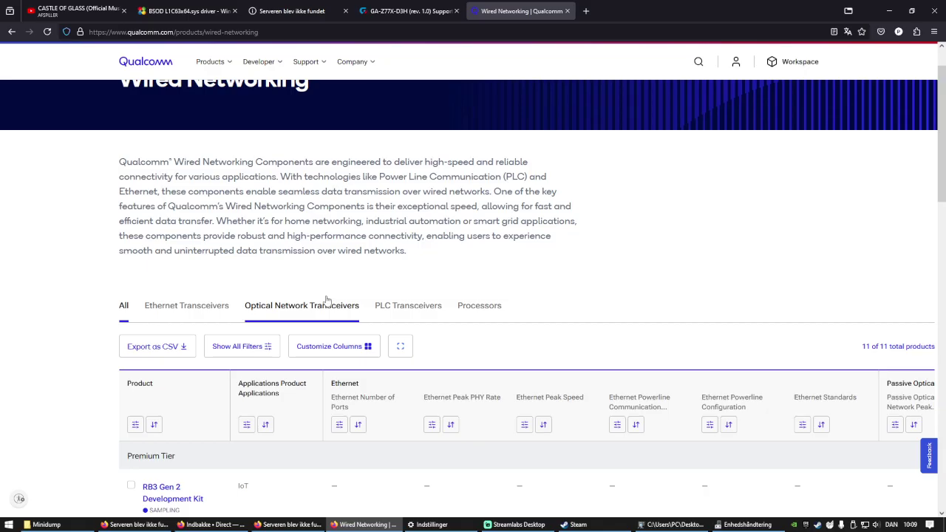
- Limit the wired networking products to Ethernet Transceivers and check the resulting list
click(224, 308)
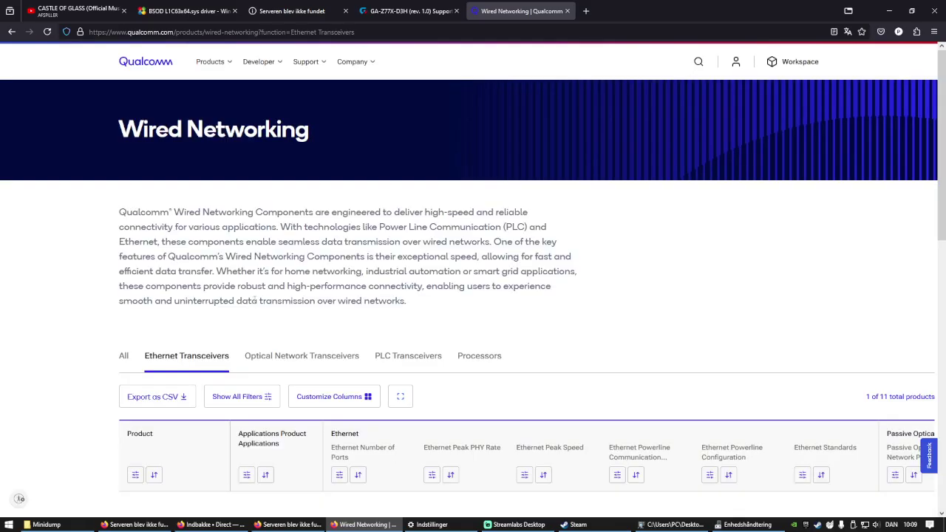
scroll(263, 300, down, 3)
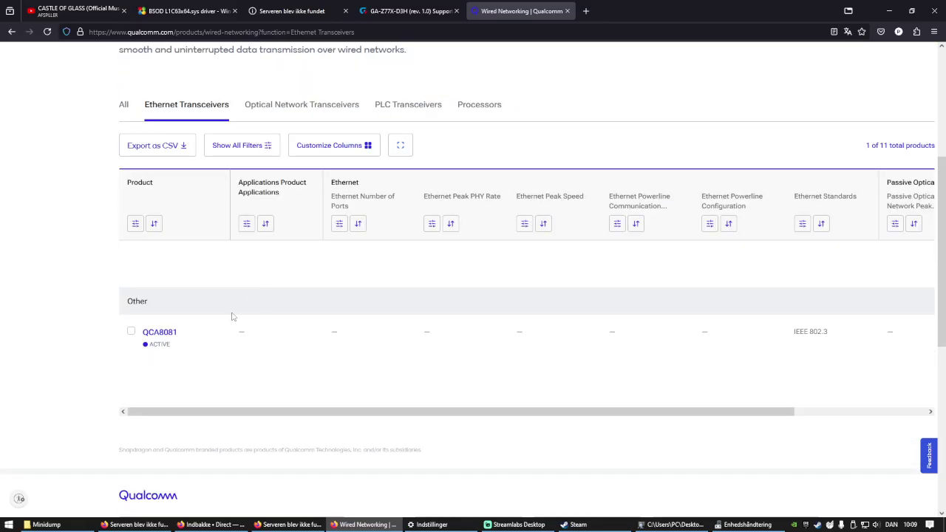
drag(477, 419, 350, 378)
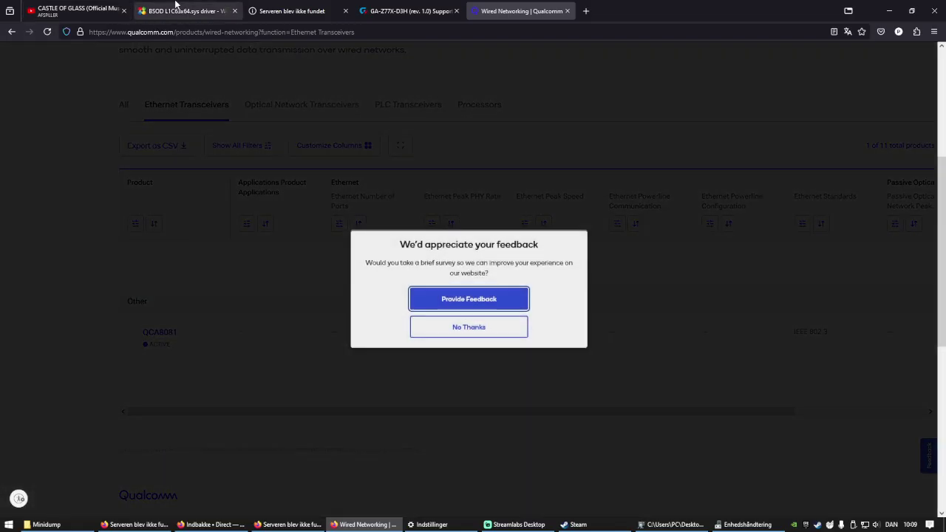
- Return to the "BSOD L1C63x64.sys driver" thread and read replies #4 to #7 on the Qualcomm Atheros and Juniper drivers
click(194, 13)
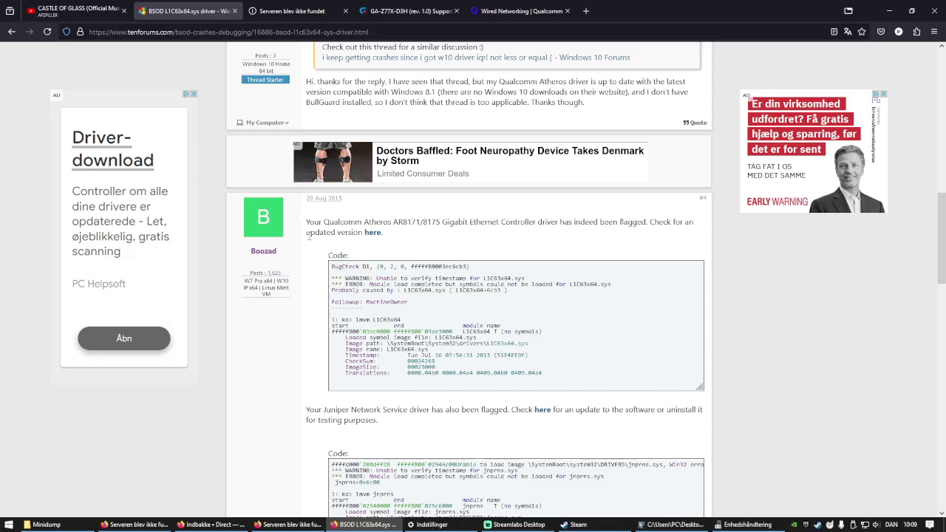
scroll(309, 235, down, 1)
scroll(310, 239, down, 1)
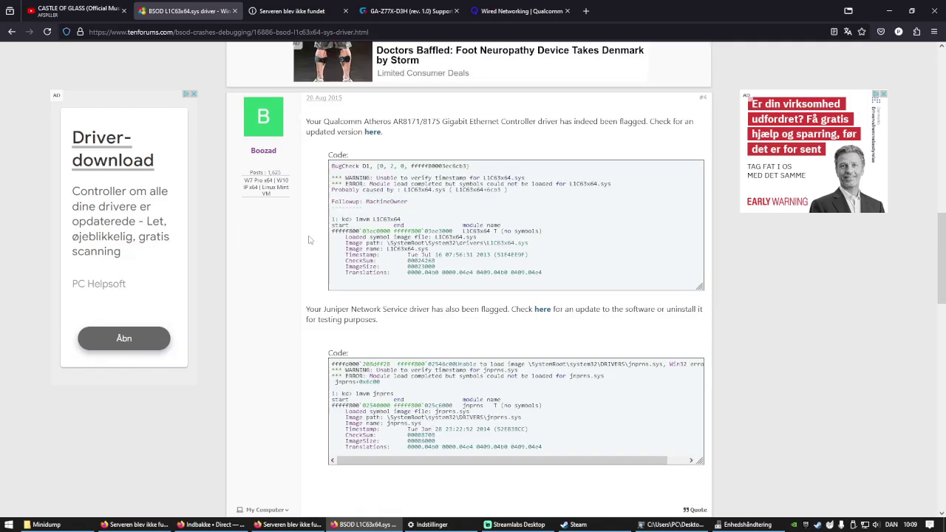
scroll(310, 240, down, 1)
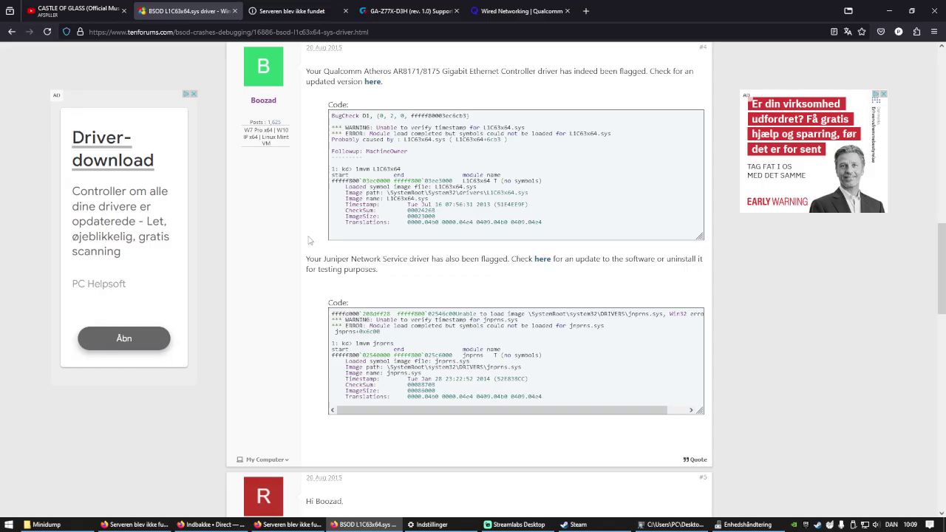
scroll(310, 241, down, 3)
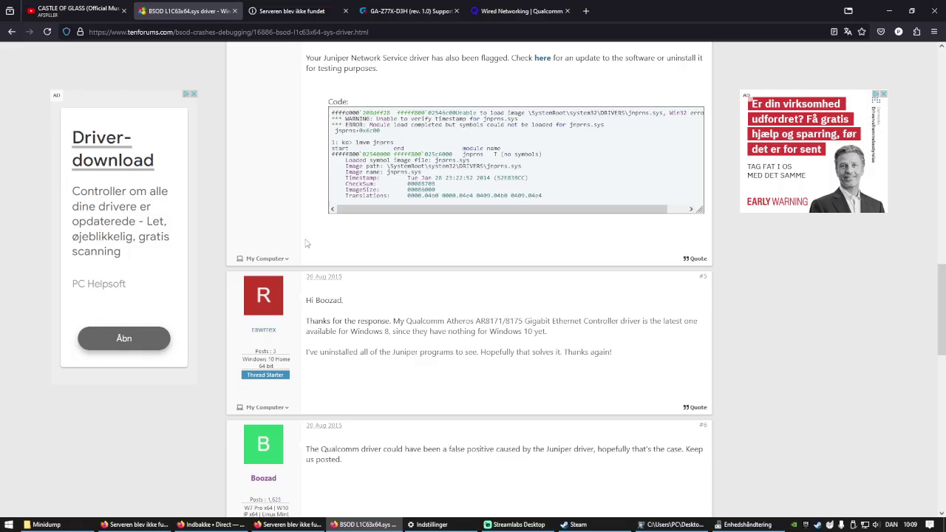
scroll(307, 244, down, 1)
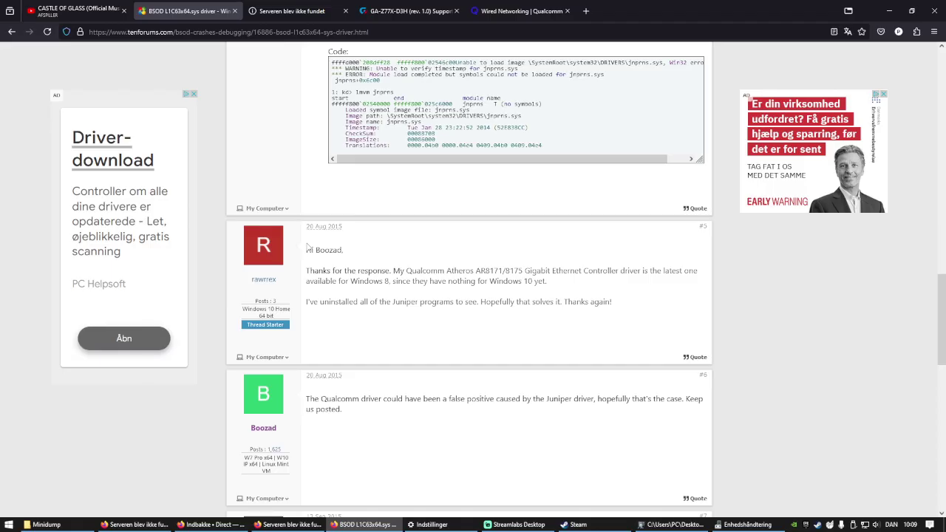
scroll(308, 247, down, 1)
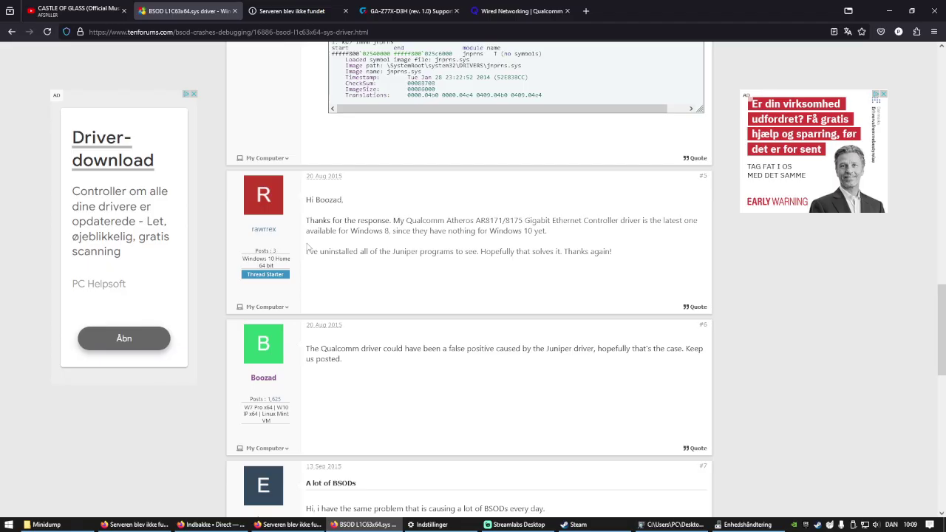
scroll(307, 247, down, 1)
scroll(308, 247, down, 1)
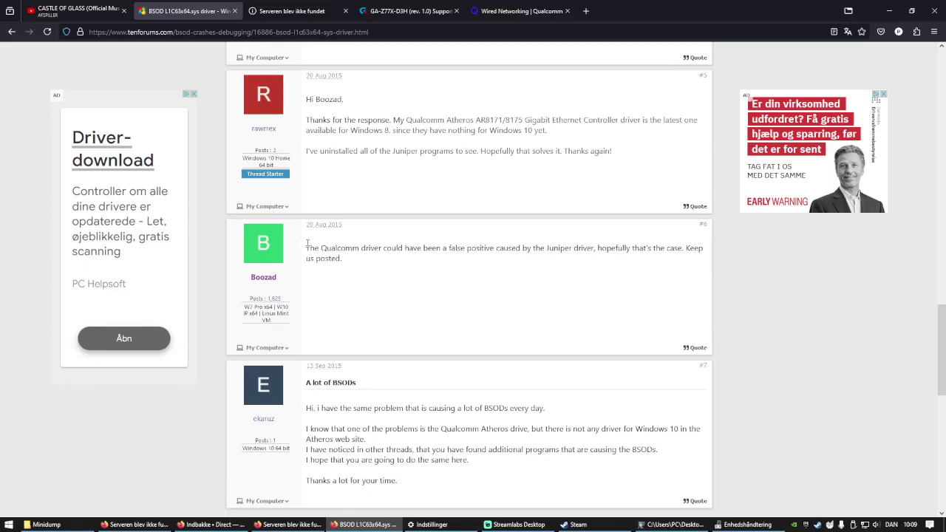